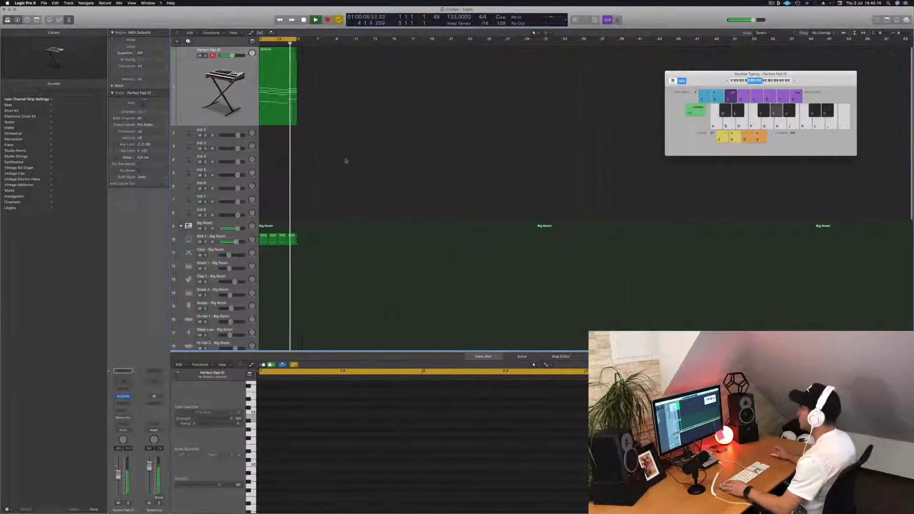
Stop playback and repeat the first pad region and its matching kick regions three times along the timeline.
key("space")
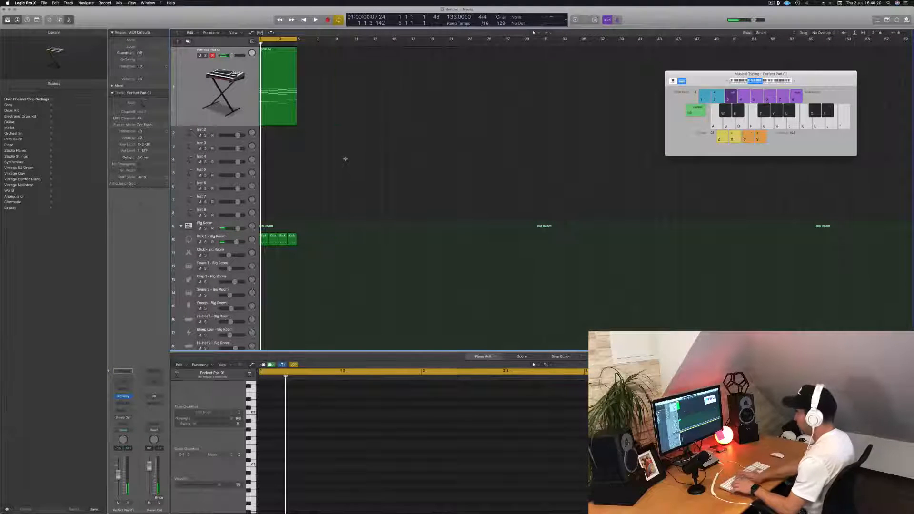
key("super+r")
key("super+r")
key("super+r")
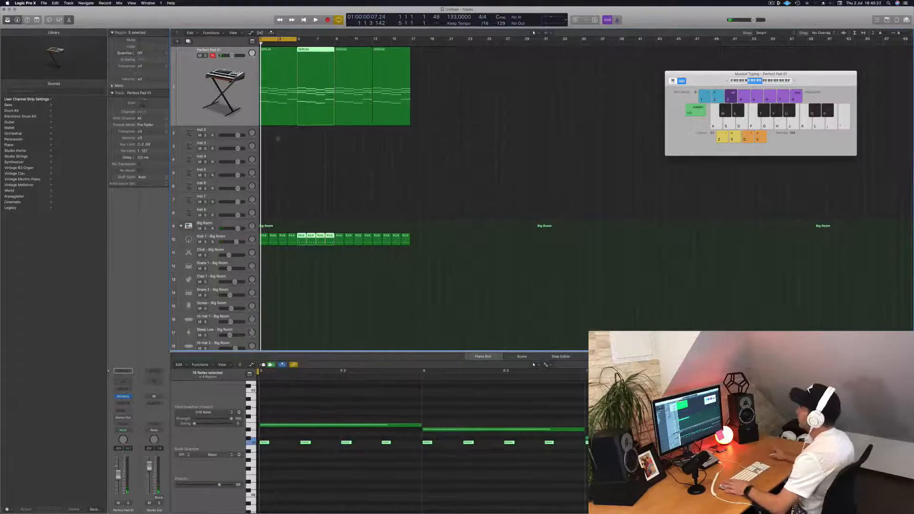
left_click(372, 154)
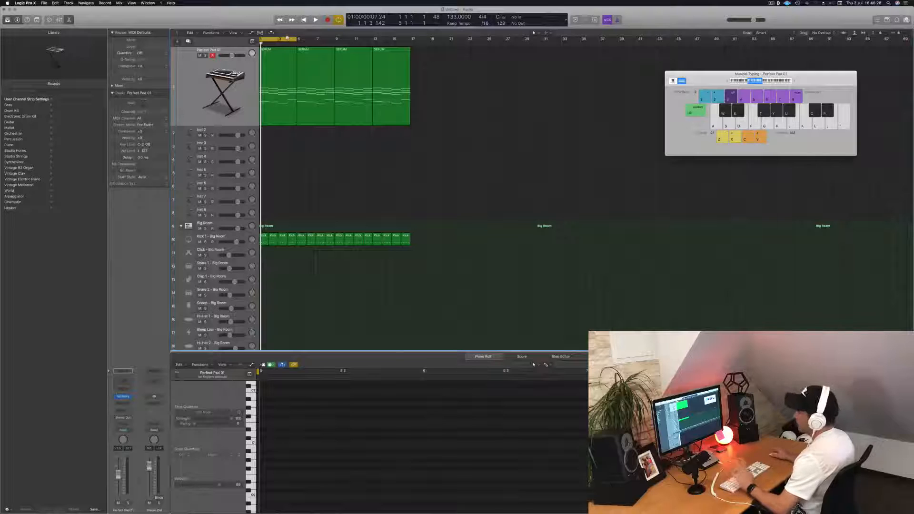
Extend the cycle range to the end of the repeated regions at bar 17 and play the arrangement.
left_click_drag(297, 39, 413, 39)
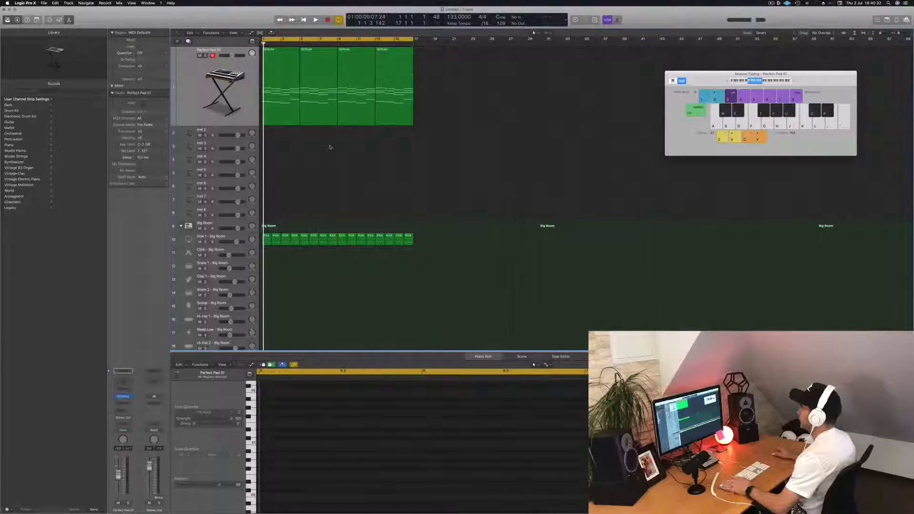
key("space")
left_click(209, 104)
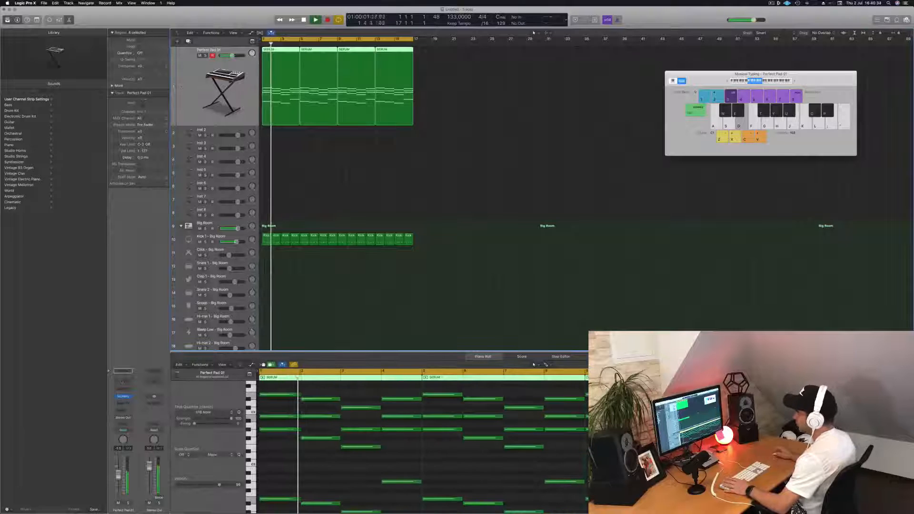
Open the pad track's Alchemy instrument window, stop playback and reposition the window over the arrangement.
left_click(122, 396)
key("space")
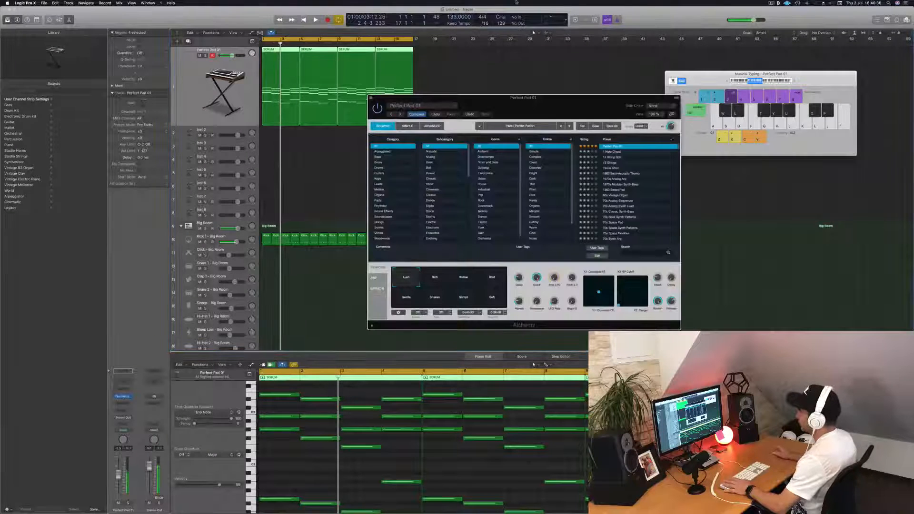
left_click_drag(518, 99, 516, 103)
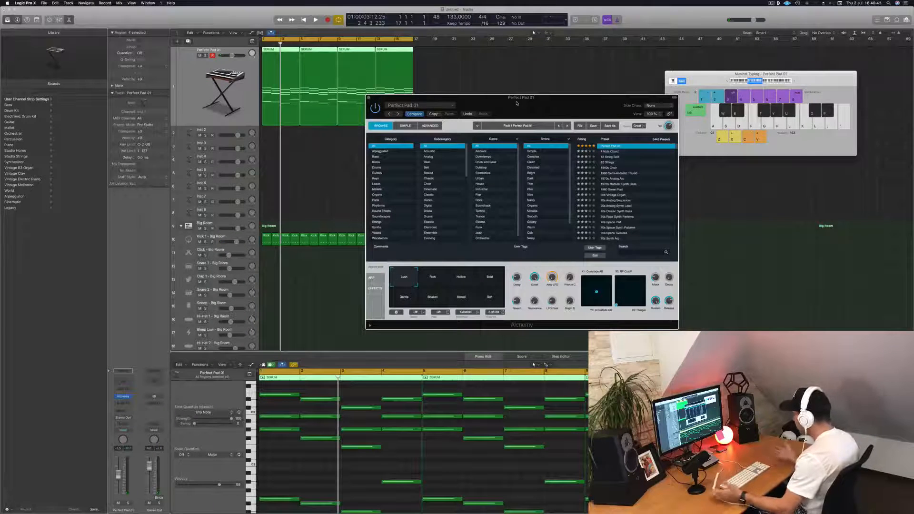
left_click_drag(517, 102, 505, 97)
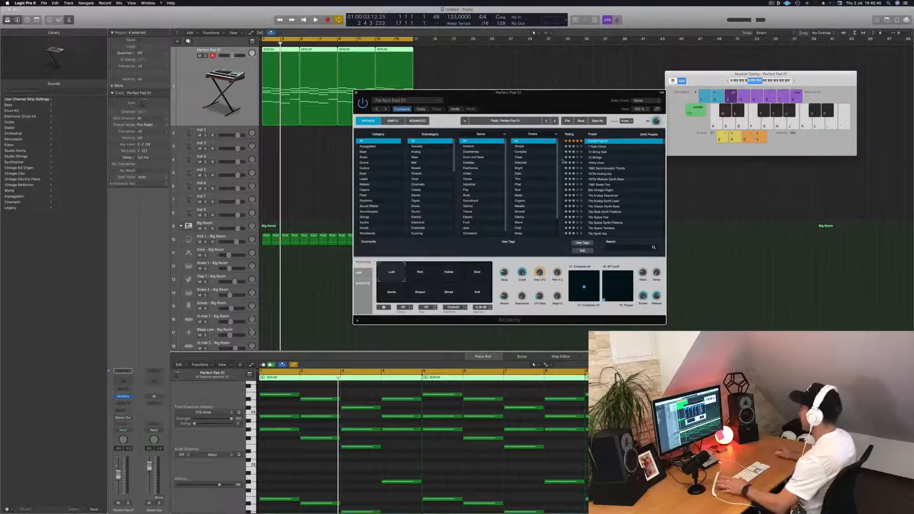
Audition Alchemy's performance variations for the pad during playback and choose Bold.
key("space")
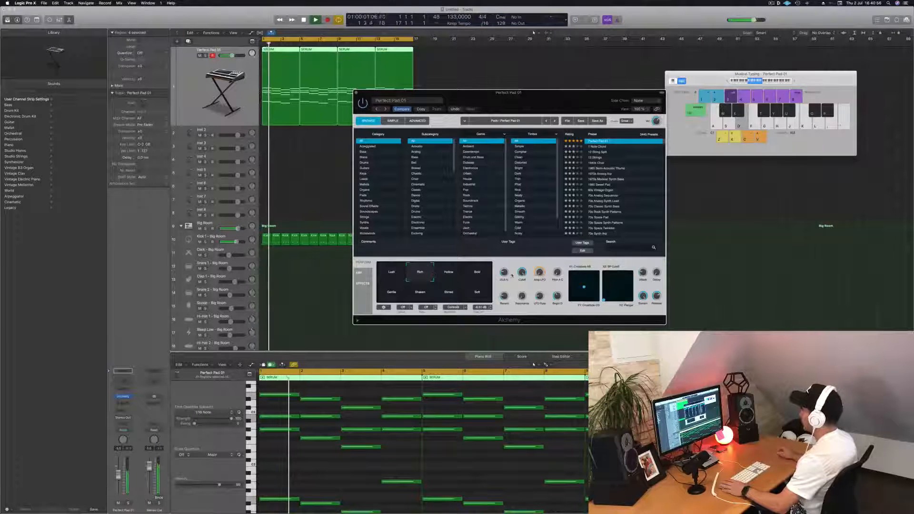
left_click(451, 277)
left_click(478, 276)
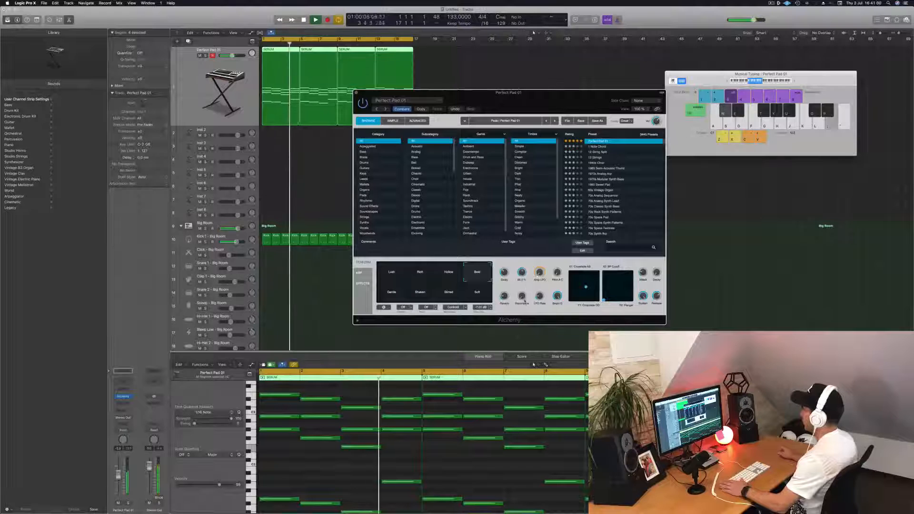
key("Return")
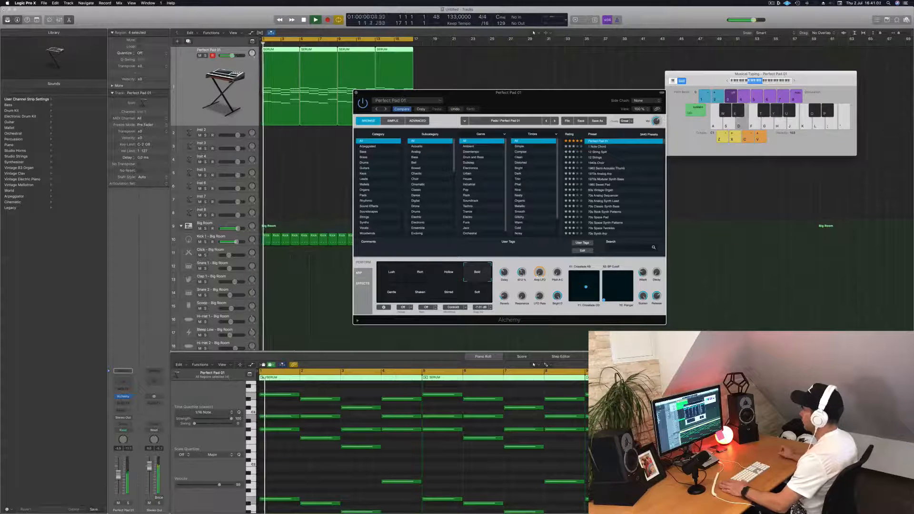
Clear the instrument window away from the pad regions and copy the first pad region onto the Inst 2 track.
left_click_drag(519, 100, 633, 89)
left_click(298, 188)
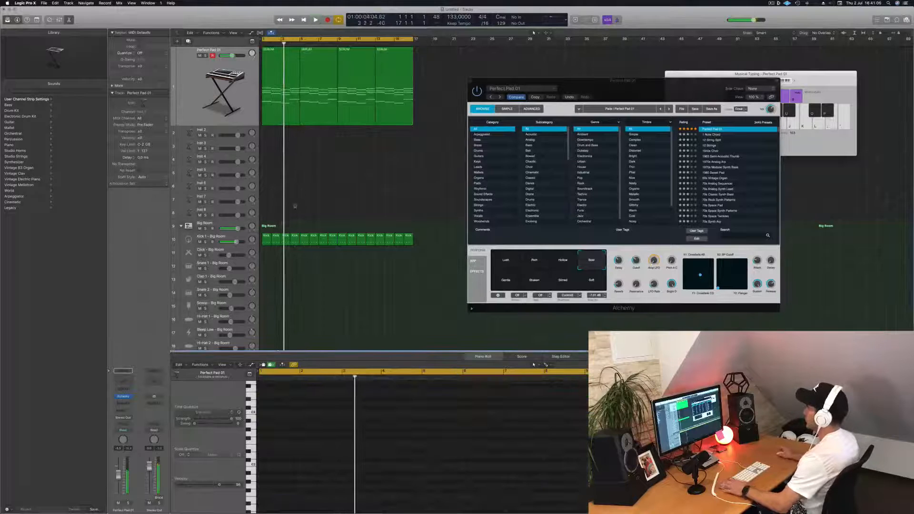
key("space")
left_click(279, 49)
left_click_drag(280, 49, 280, 133)
scroll(374, 477, "down", 5)
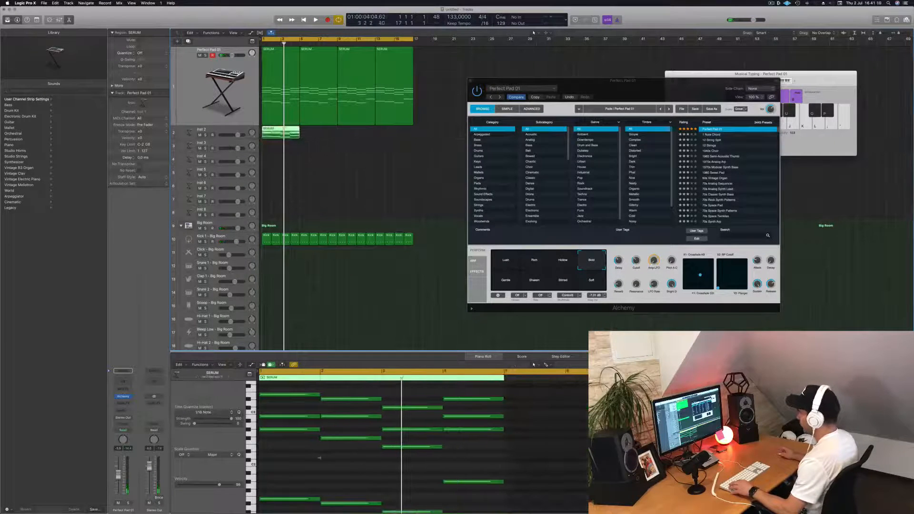
Delete the upper chord notes in the copied Inst 2 region to reduce it to its lowest notes.
left_click_drag(291, 462, 399, 476)
left_click_drag(340, 480, 504, 396)
key("Delete")
left_click_drag(343, 387, 310, 434)
key("Delete")
left_click_drag(479, 442, 429, 486)
key("Delete")
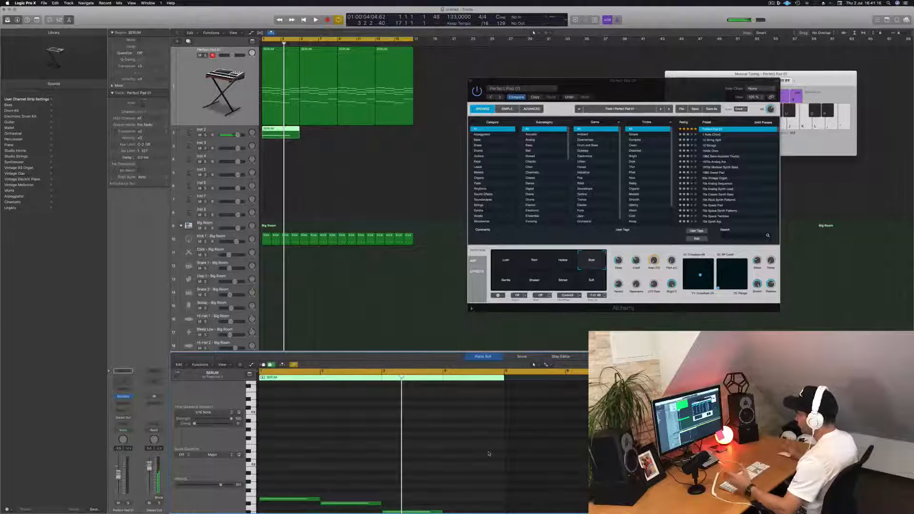
Restore the deleted low note of the fourth chord and audition the bass line on the Inst 2 track.
scroll(413, 447, "down", 3)
scroll(440, 408, "up", 3)
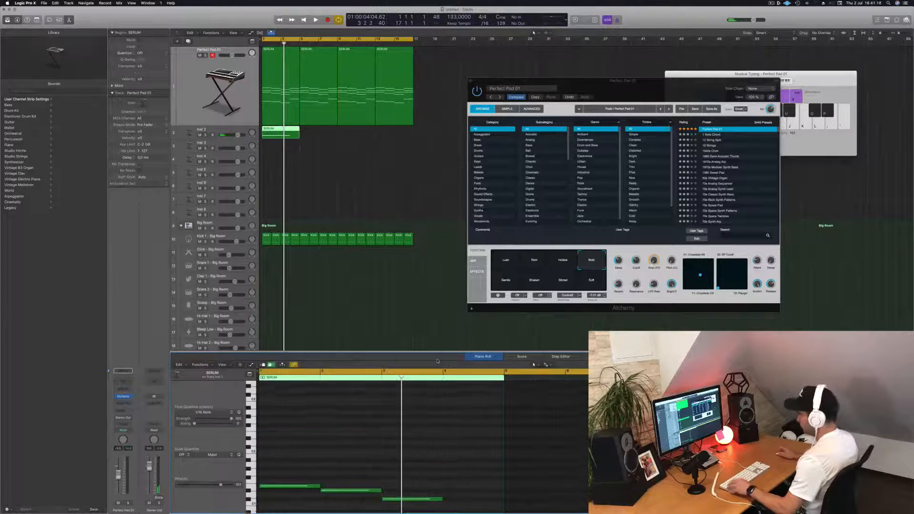
scroll(433, 449, "down", 2)
left_click(409, 435)
key("space")
key("Down")
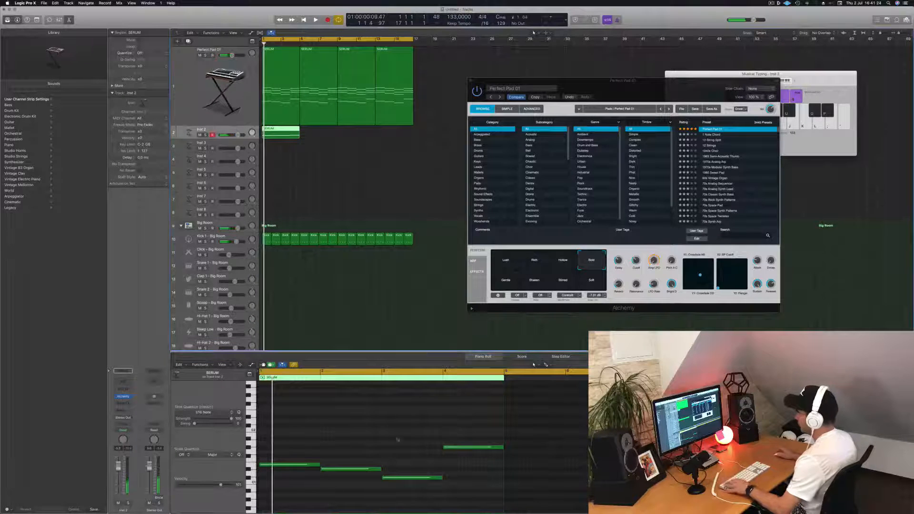
Shorten all four bass notes and duplicate each into six short, evenly spaced repeated hits, then play the pattern.
left_click_drag(290, 429, 477, 508)
scroll(495, 459, "up", 3)
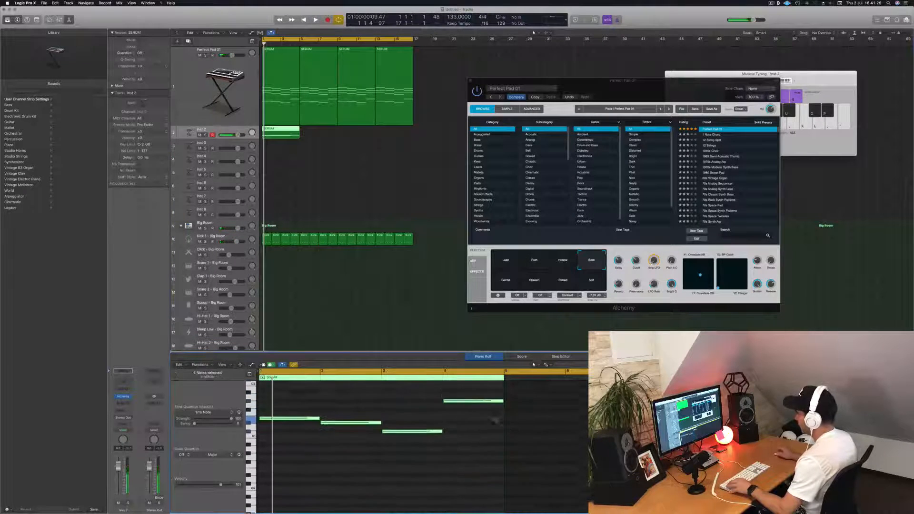
left_click_drag(502, 408, 446, 409)
scroll(302, 419, "up", 3)
scroll(315, 428, "up", 2)
scroll(268, 427, "up", 3)
left_click_drag(272, 427, 423, 428)
key("space")
scroll(423, 449, "down", 5)
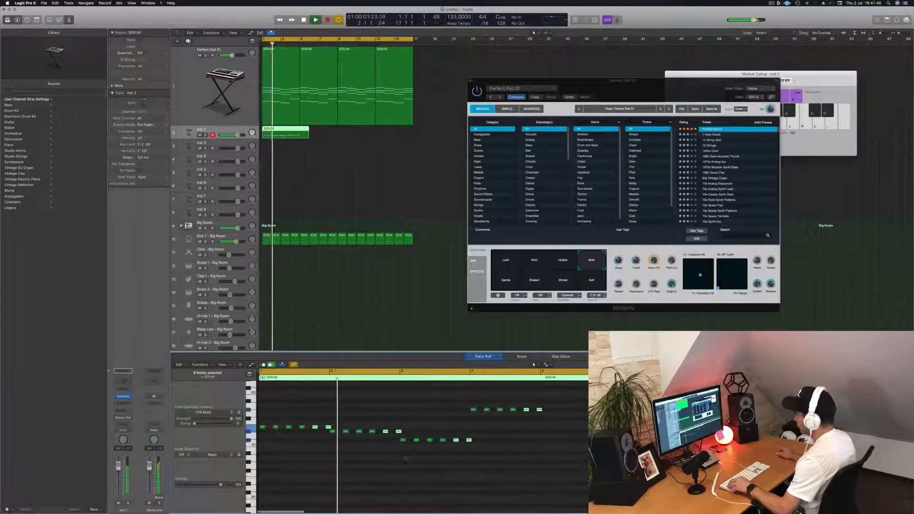
Shift the last hit of each repeated-note group slightly earlier so it clears the next group's first note.
scroll(392, 460, "up", 2)
scroll(371, 443, "left", 3)
left_click(344, 422)
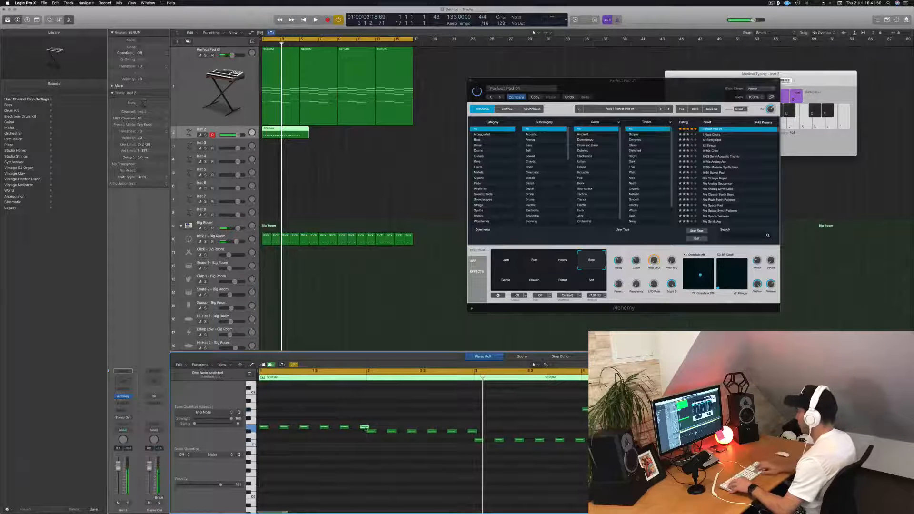
key("space")
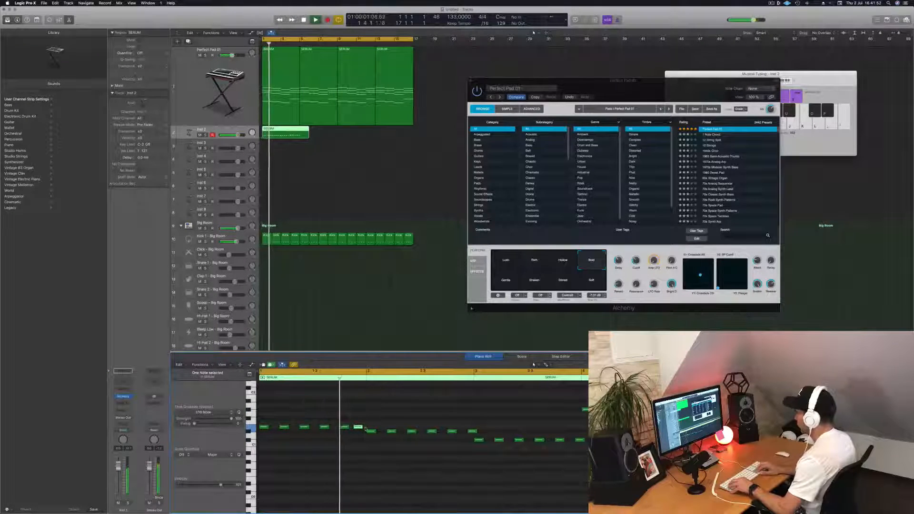
left_click(473, 432)
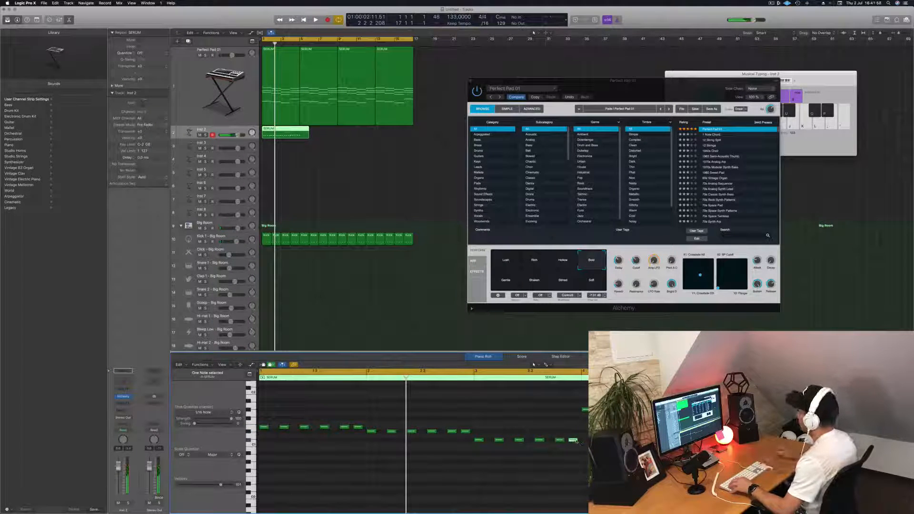
Trim the Inst 2 region to end at bar 5 by removing the excess part beyond it.
key("space")
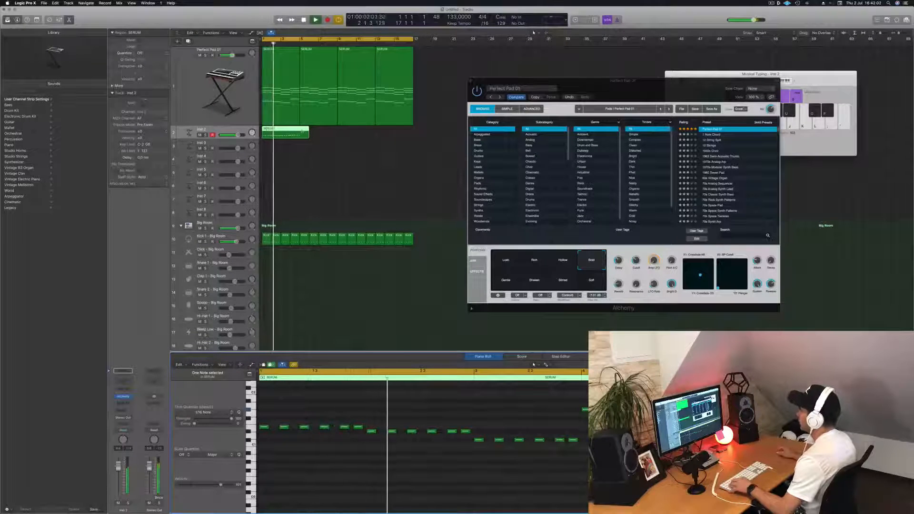
double_click(300, 132)
key("Delete")
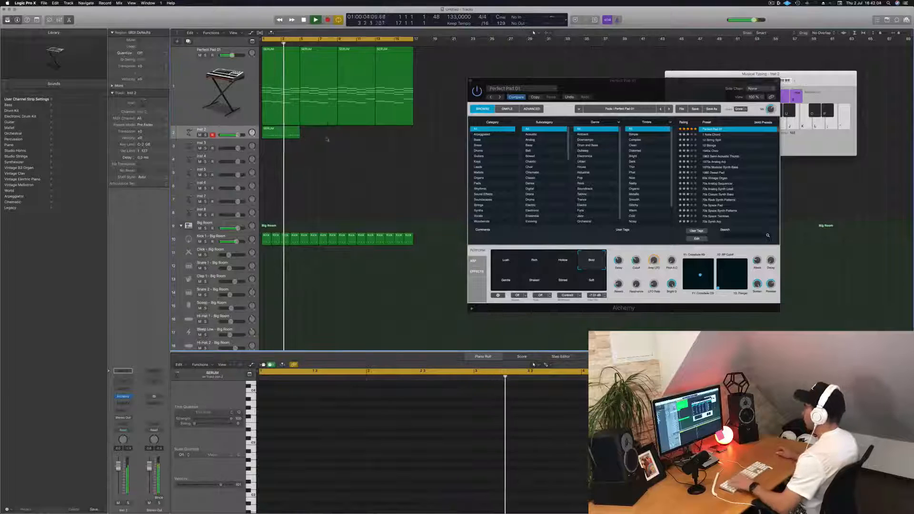
Select all 24 bass notes in the Inst 2 region and copy them directly behind the originals to fill the gaps.
left_click(289, 133)
key("space")
left_click(406, 411)
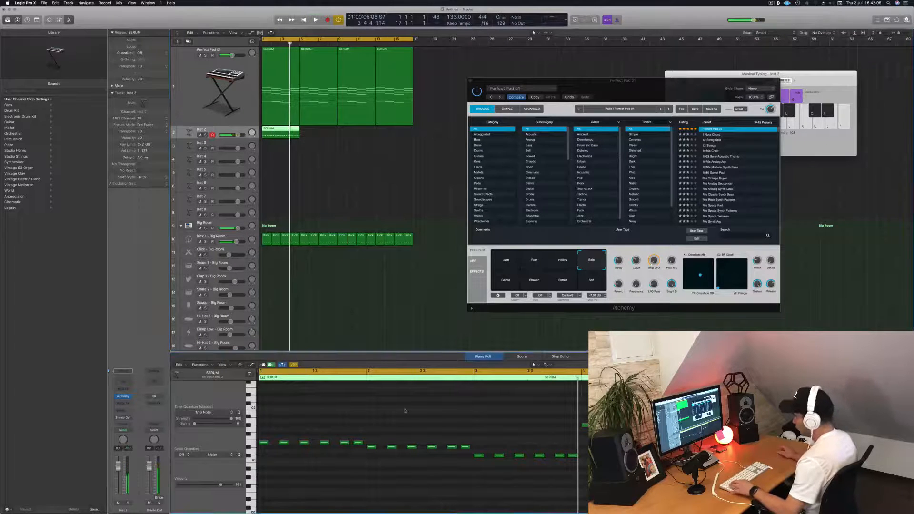
key("super+a")
key("z")
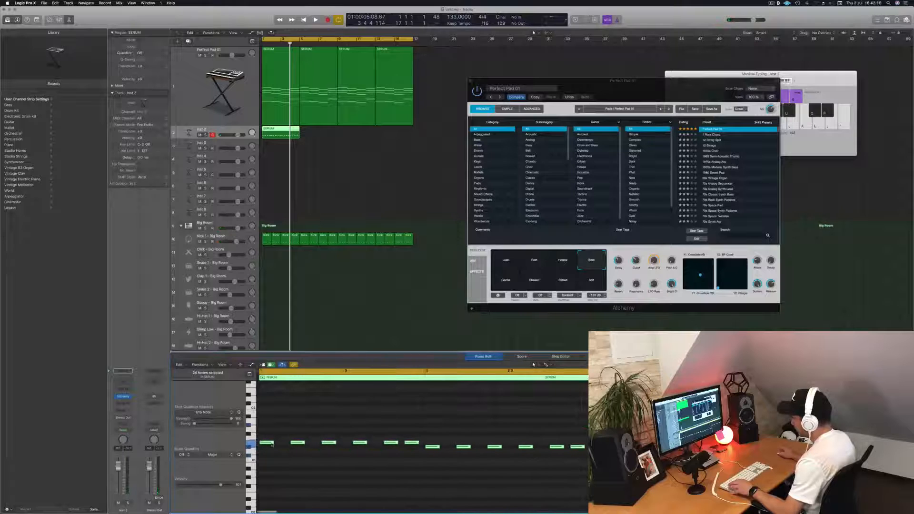
left_click_drag(272, 442, 274, 446)
key("space")
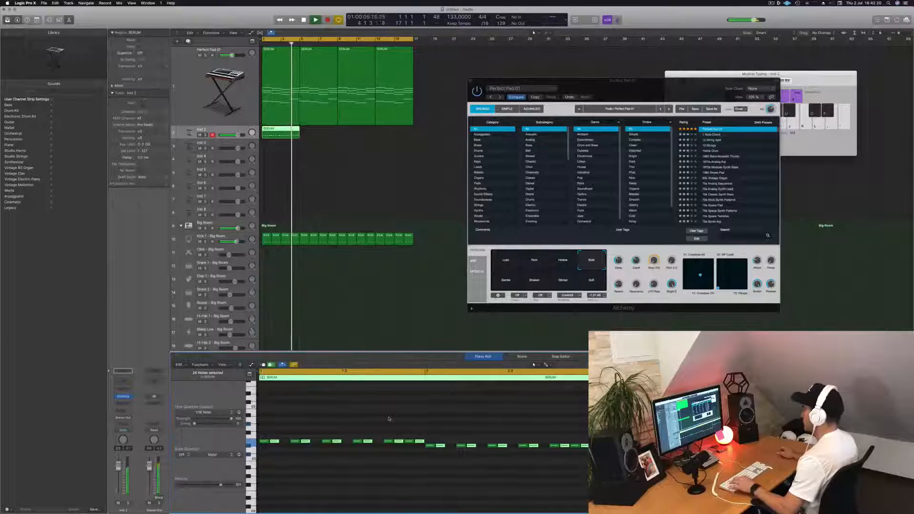
key("super+z")
key("space")
key("space")
Try the 80s Disco Funk preset from the Bass category in the open Alchemy instrument while playing the loop.
left_click_drag(666, 84, 588, 116)
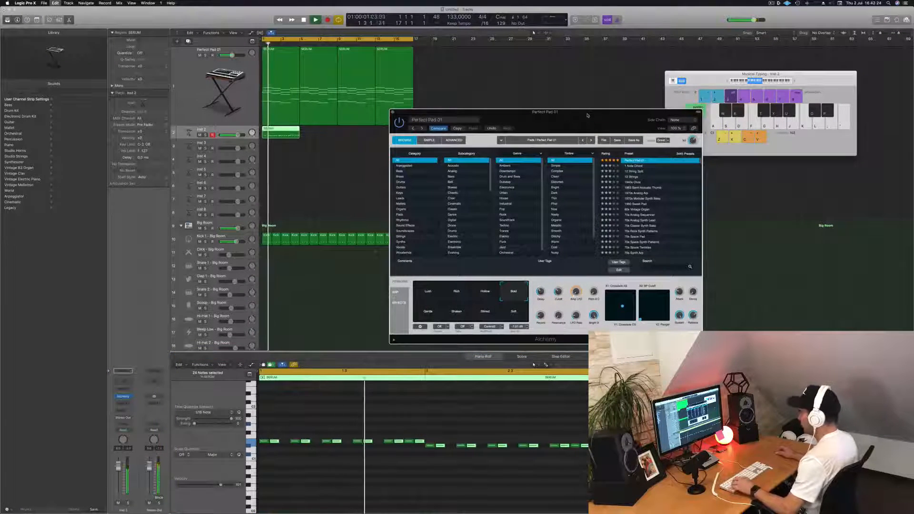
key("space")
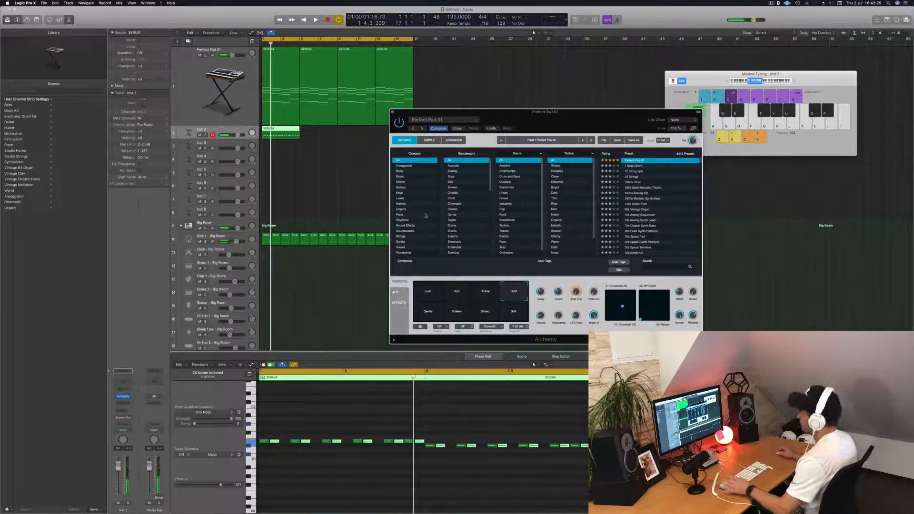
key("space")
left_click_drag(639, 116, 563, 148)
key("space")
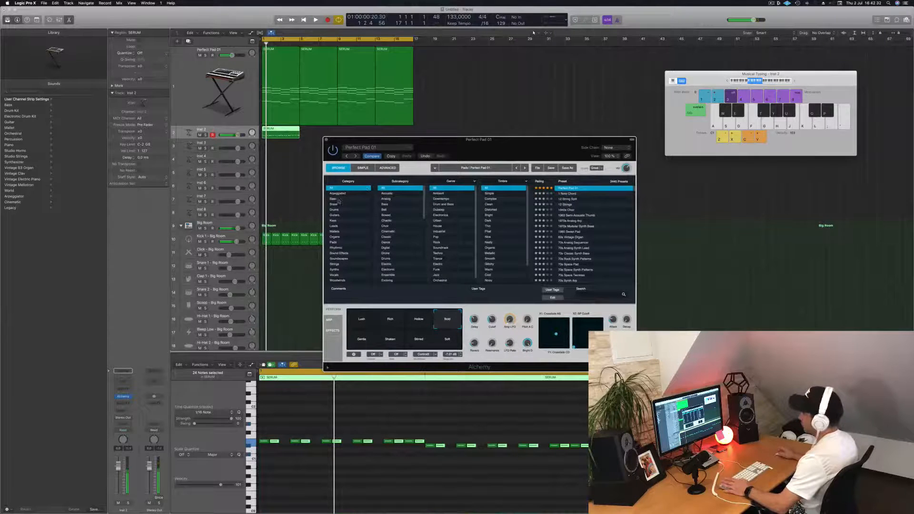
left_click(339, 199)
left_click(562, 210)
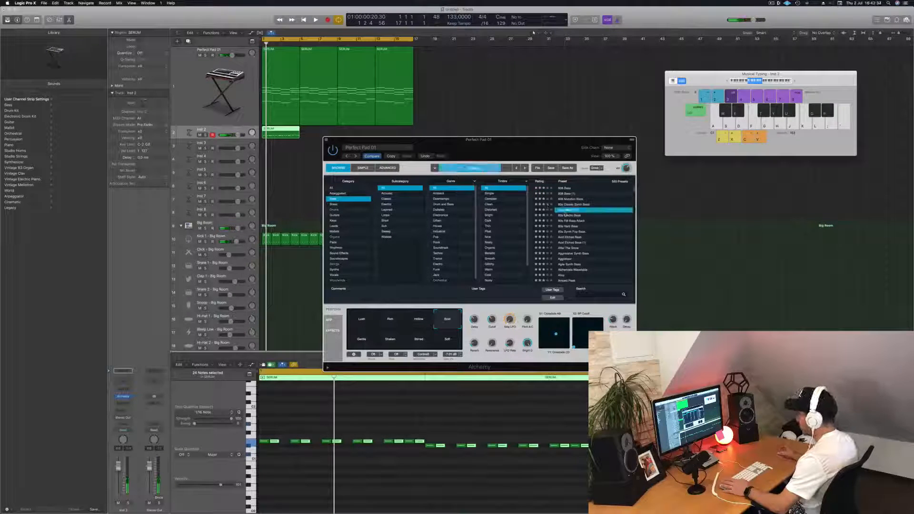
key("space")
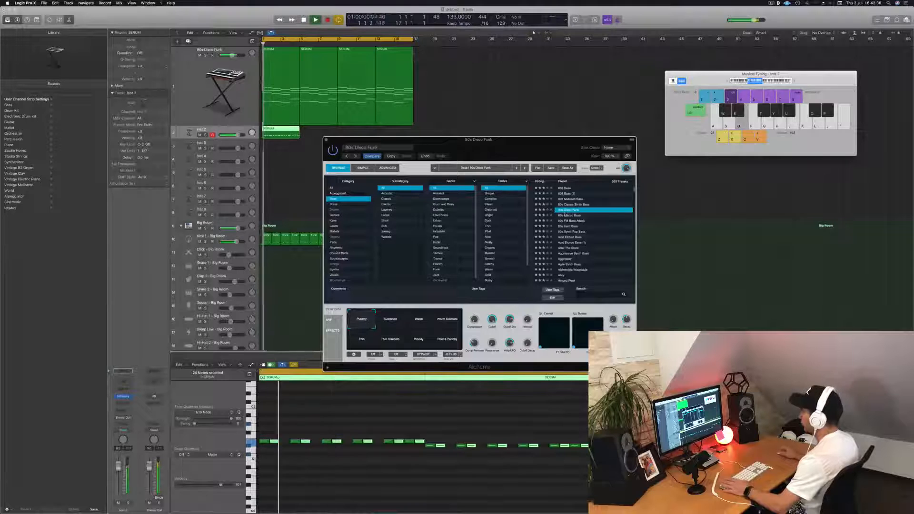
left_click_drag(546, 147, 587, 138)
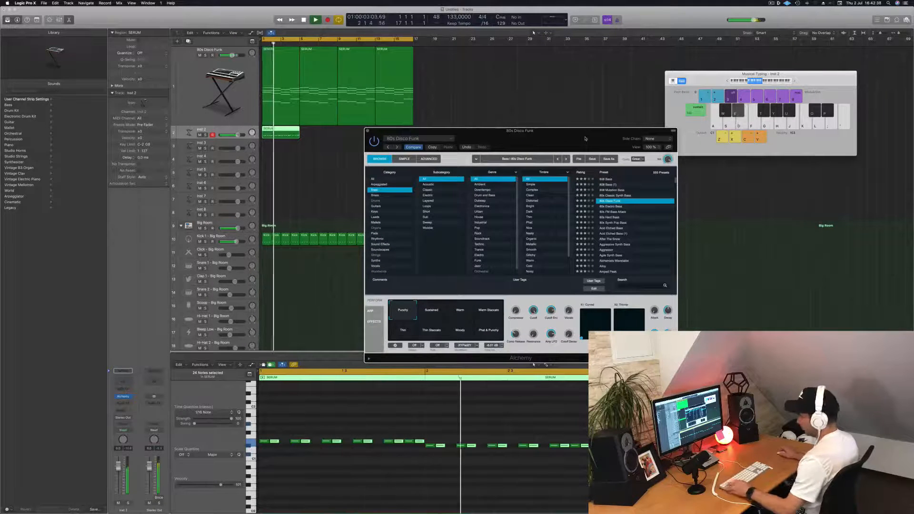
key("space")
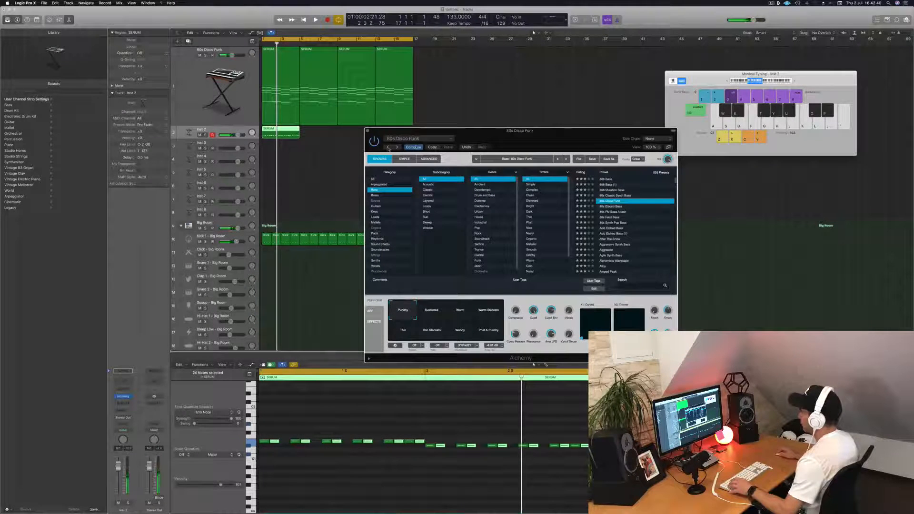
Undo the preset change on the pad instrument, check it in playback and select the Inst 2 track.
key("super+z")
key("space")
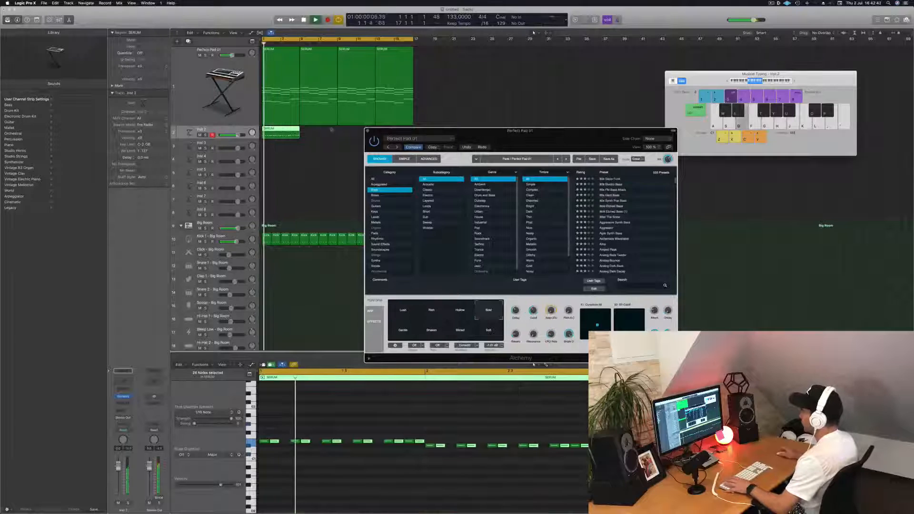
key("space")
left_click(239, 129)
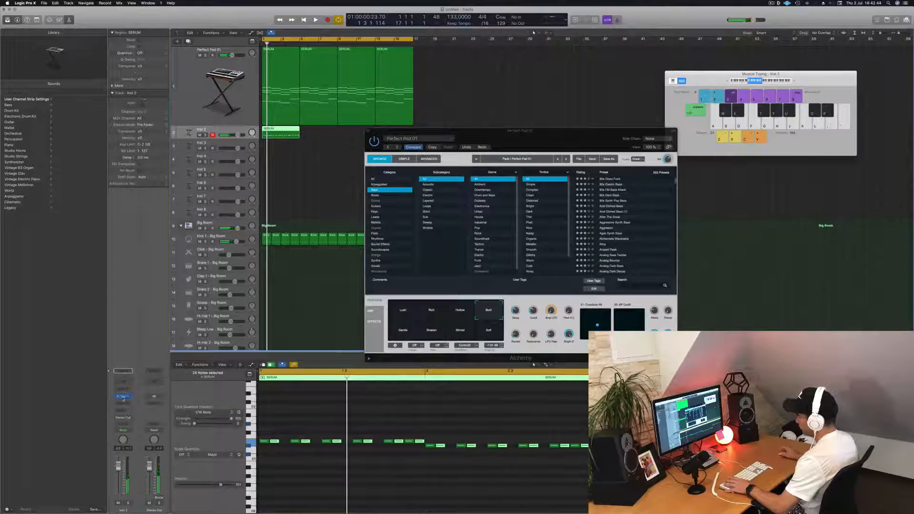
Open the Alchemy instrument on the Inst 2 track, close the pad's instrument window and check the bass in playback.
left_click(125, 398)
left_click_drag(270, 17, 687, 172)
left_click(368, 130)
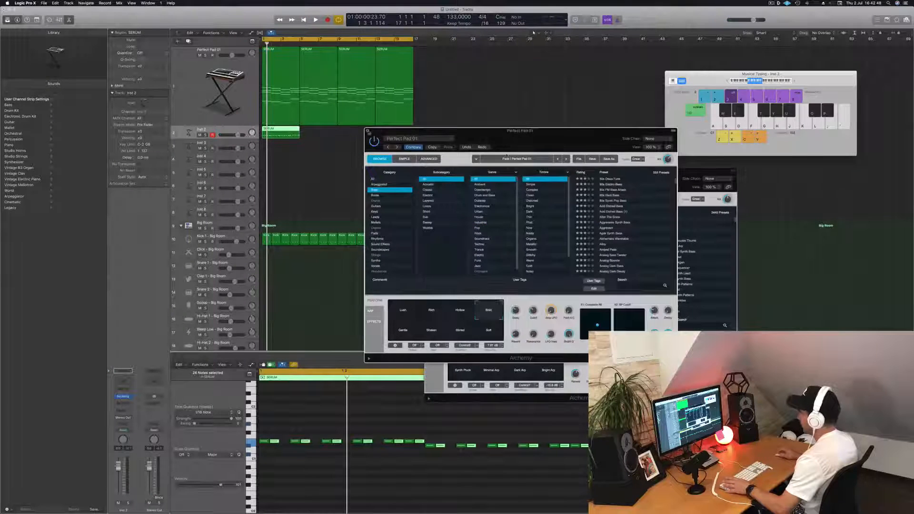
left_click_drag(514, 172, 441, 121)
key("space")
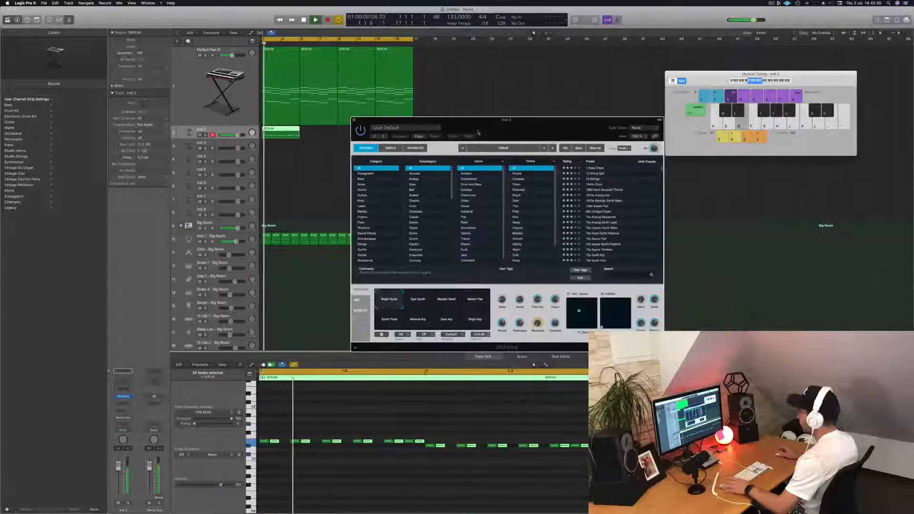
left_click_drag(540, 130, 511, 137)
key("space")
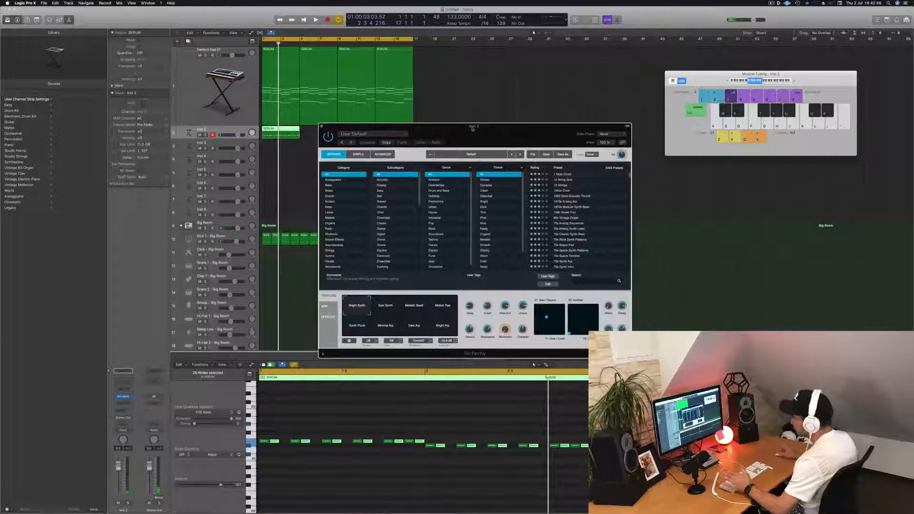
Rename the Inst 2 track as BASS and load the 70s Classic Synth Bass preset from Alchemy's Bass category.
double_click(201, 129)
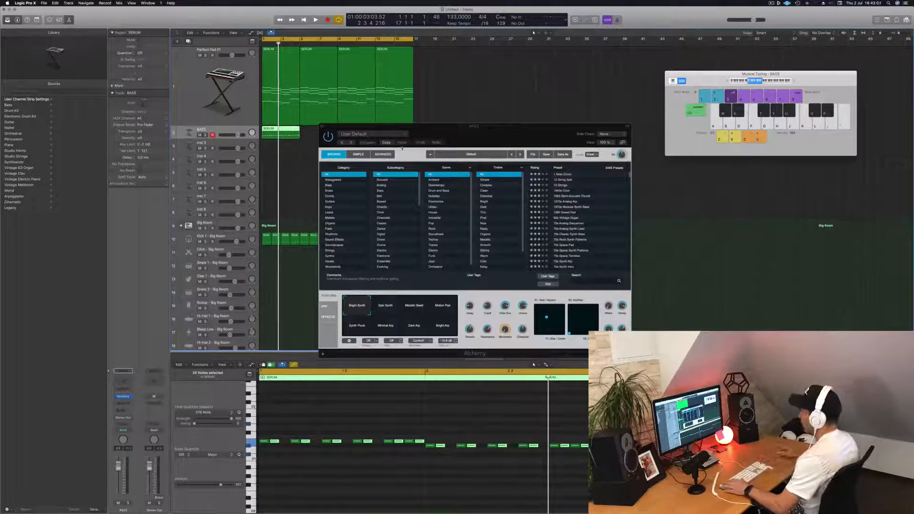
left_click_drag(472, 126, 495, 111)
key("space")
key("space")
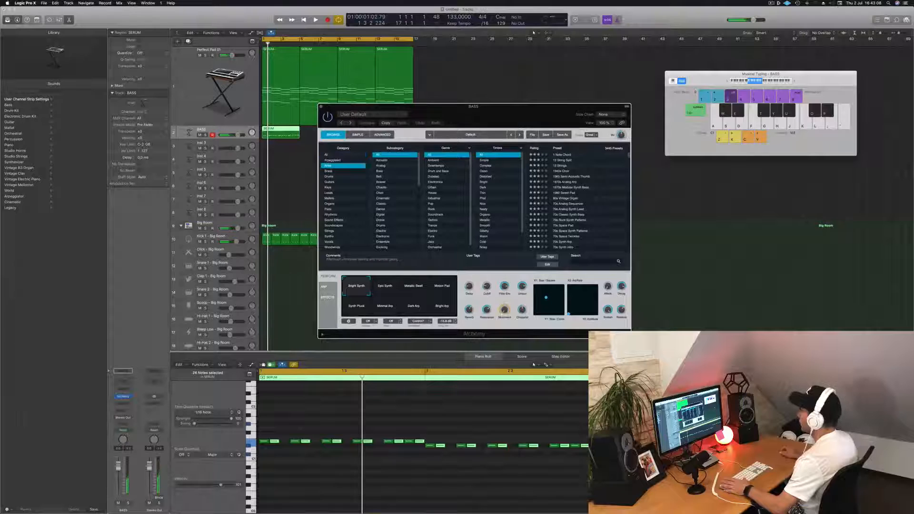
left_click(330, 166)
left_click(572, 160)
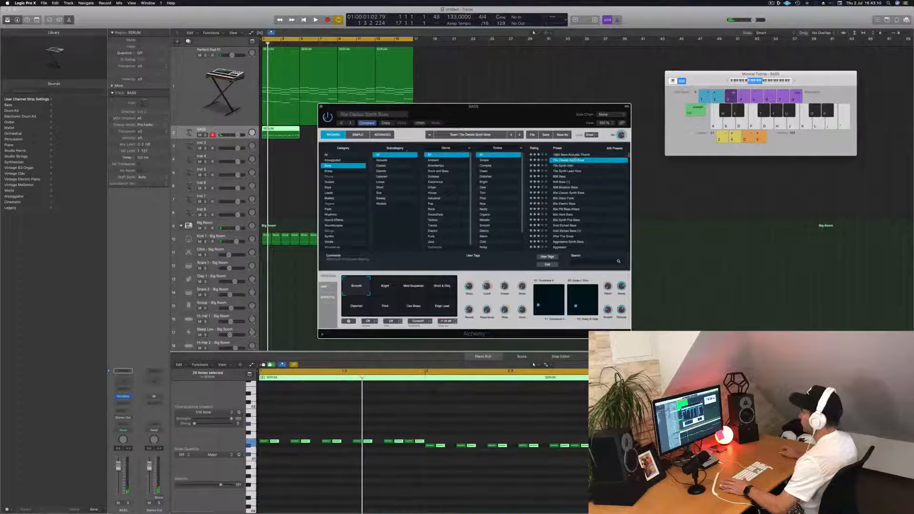
Copy the BASS region to bars 5, 9 and 13 to fill the track up to bar 17, and play it.
left_click_drag(273, 133, 311, 133)
left_click_drag(370, 106, 547, 111)
left_click_drag(319, 130, 363, 133)
key("space")
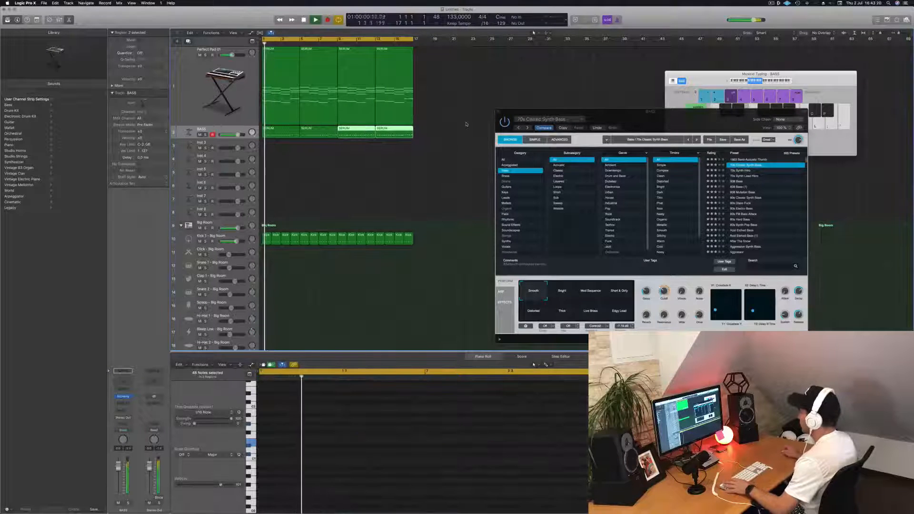
left_click_drag(648, 118, 613, 111)
key("space")
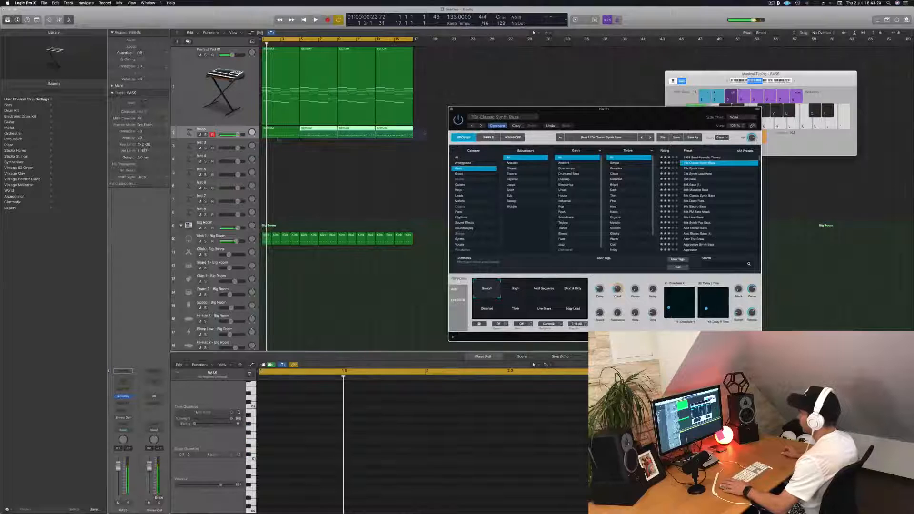
Transpose all notes in the four BASS regions up one octave and check the result in playback.
left_click(281, 128)
left_click(338, 415)
key("super+a")
key("alt+shift+Up")
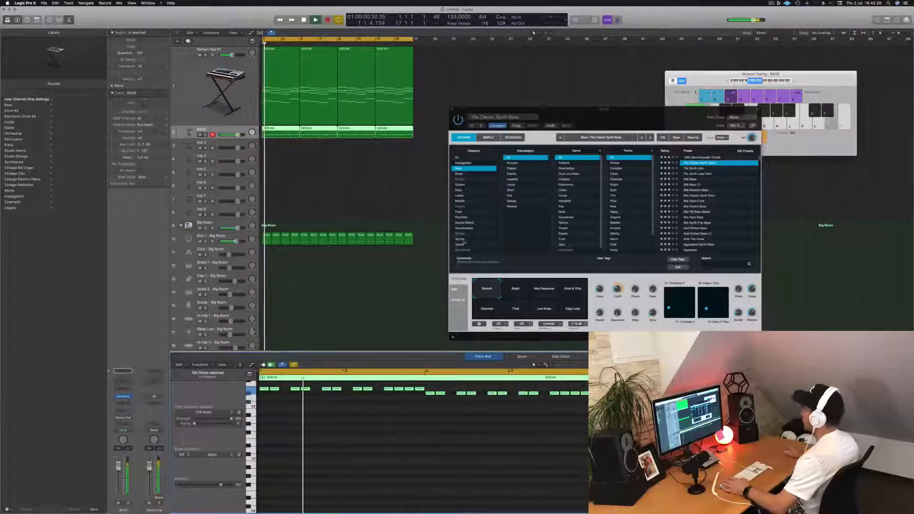
left_click_drag(628, 122, 495, 175)
key("space")
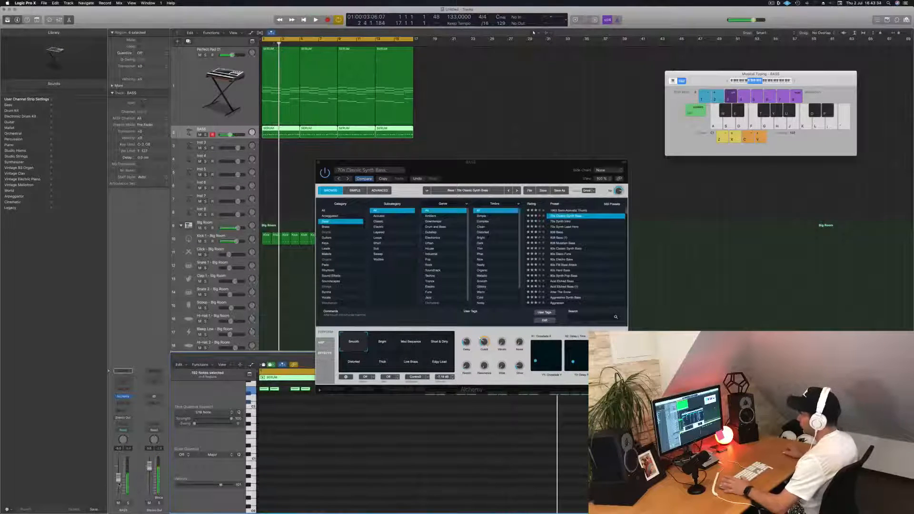
key("space")
scroll(543, 143, "down", 2)
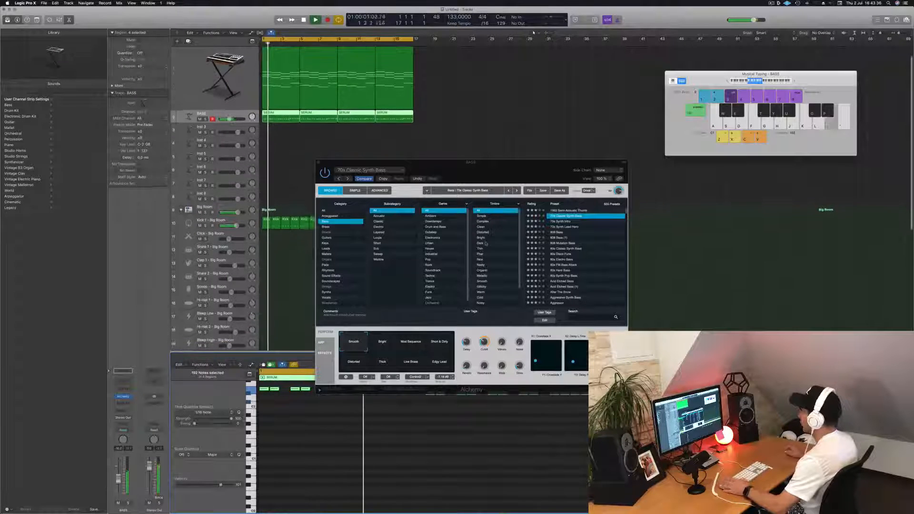
Audition the Bass presets after 70s Classic Synth Bass one by one, as far as 80s Hard Bass, while the loop plays.
left_click(564, 223)
left_click_drag(522, 176, 518, 170)
key("Down")
key("Down")
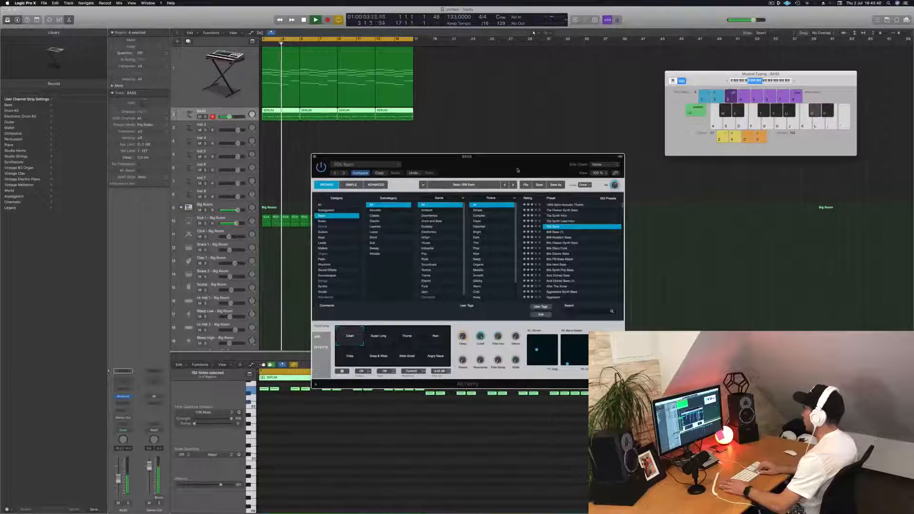
key("Down")
key("Down")
key("Down")
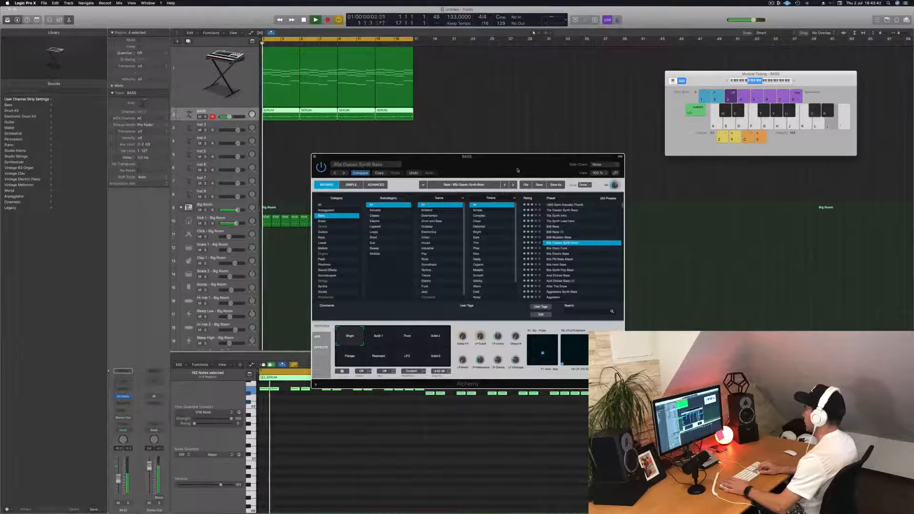
key("Down")
key("Down")
key("Down")
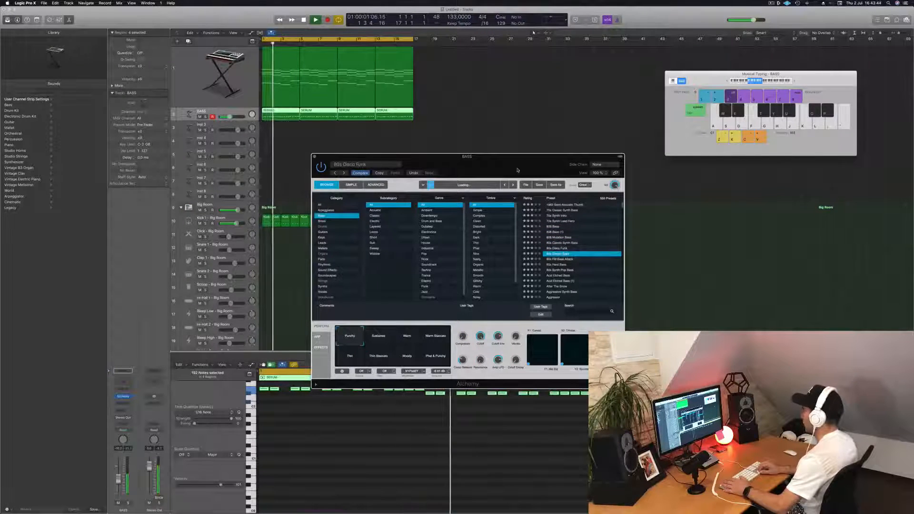
key("Down")
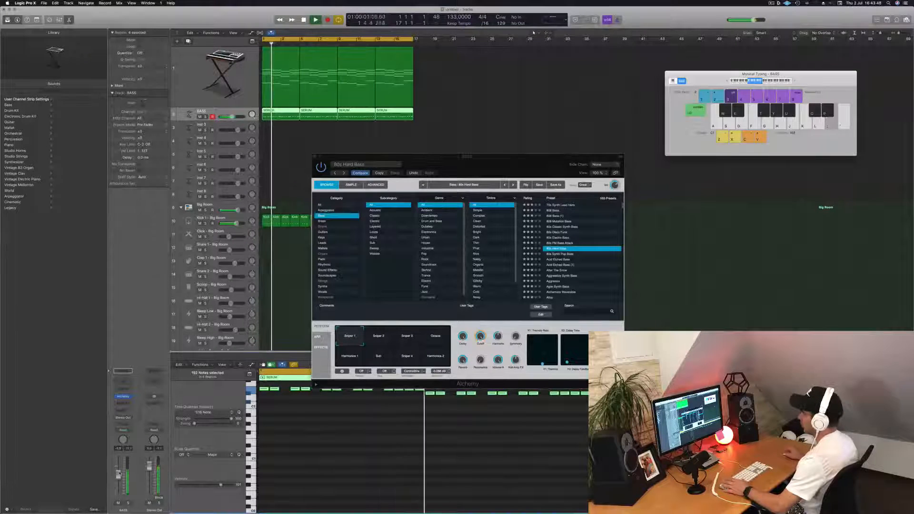
key("Down")
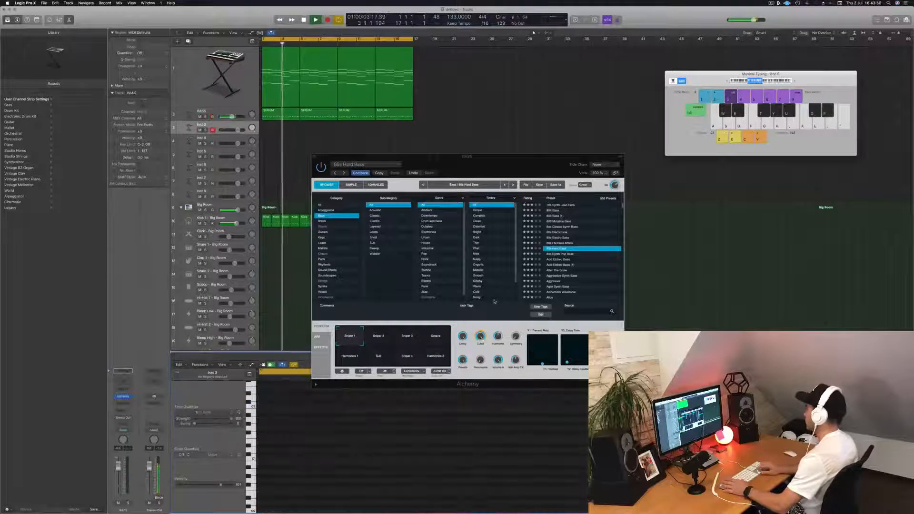
Go through the Bass presets from 80s Synth Pop Bass onward and load Agile Synth Bass.
left_click(553, 254)
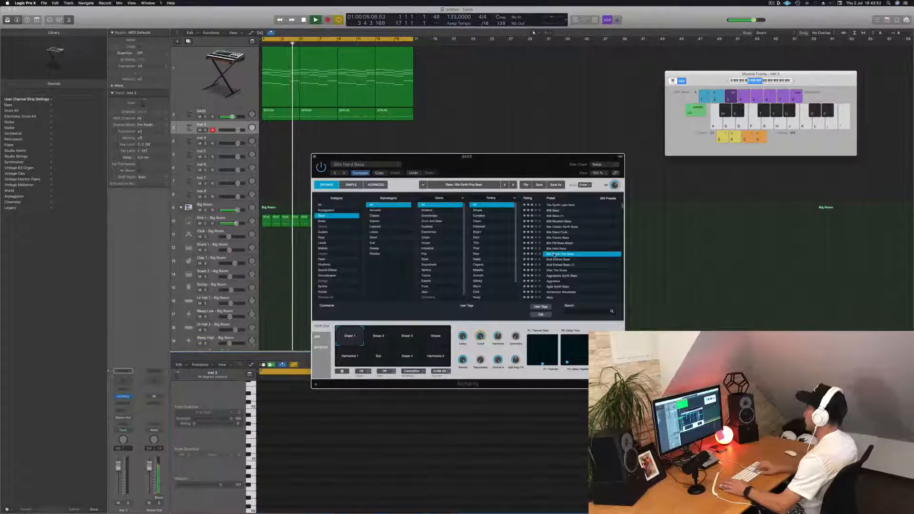
key("Down")
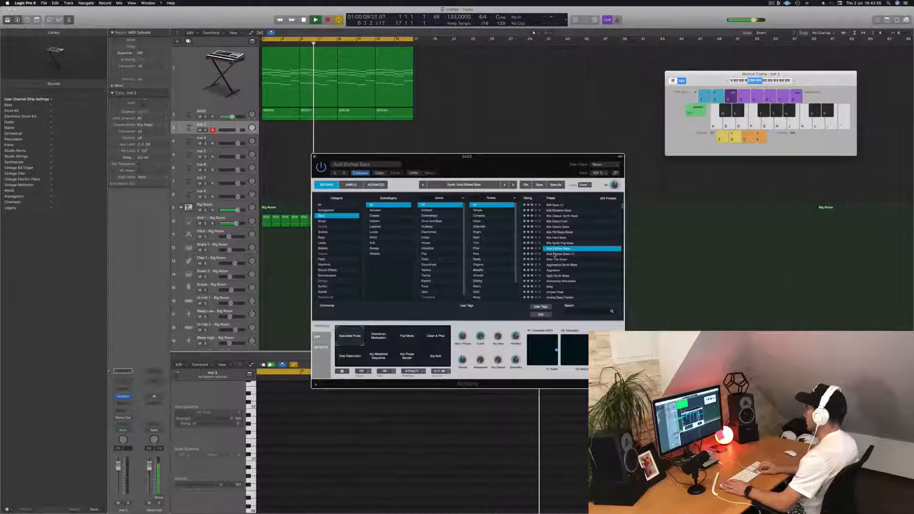
key("Down")
key("Down")
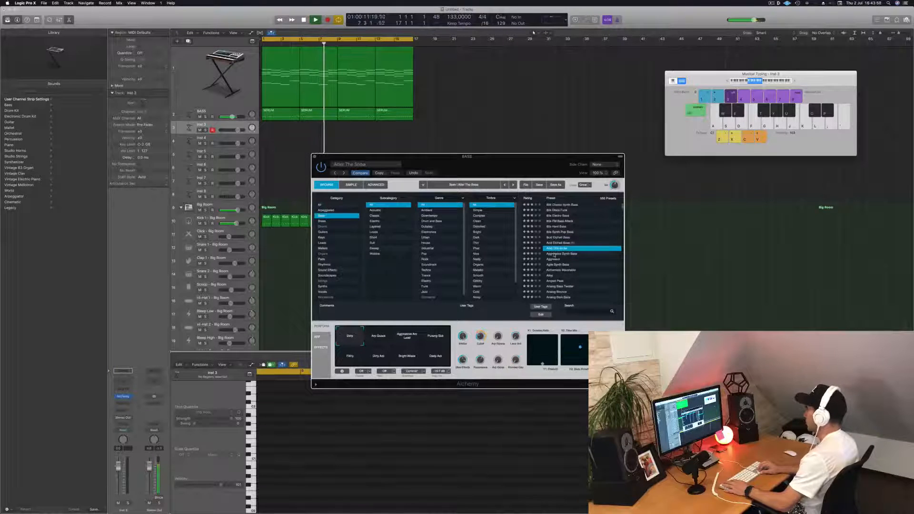
key("Down")
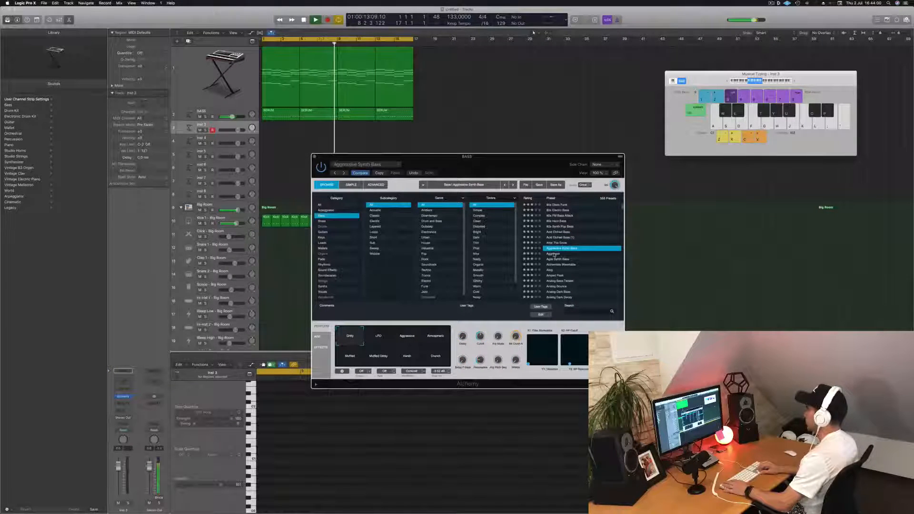
key("Down")
key("Down")
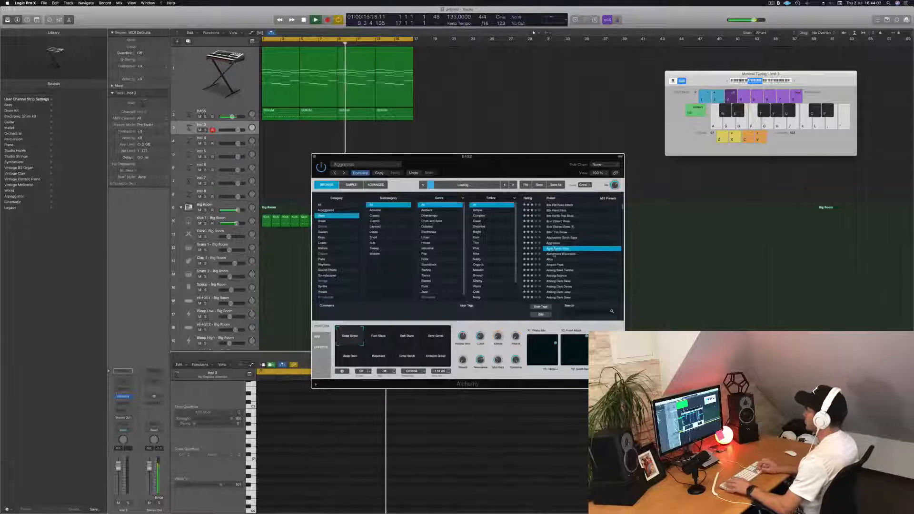
Select the BASS track again and replay the loop to hear the Agile Synth Bass preset.
key("space")
key("space")
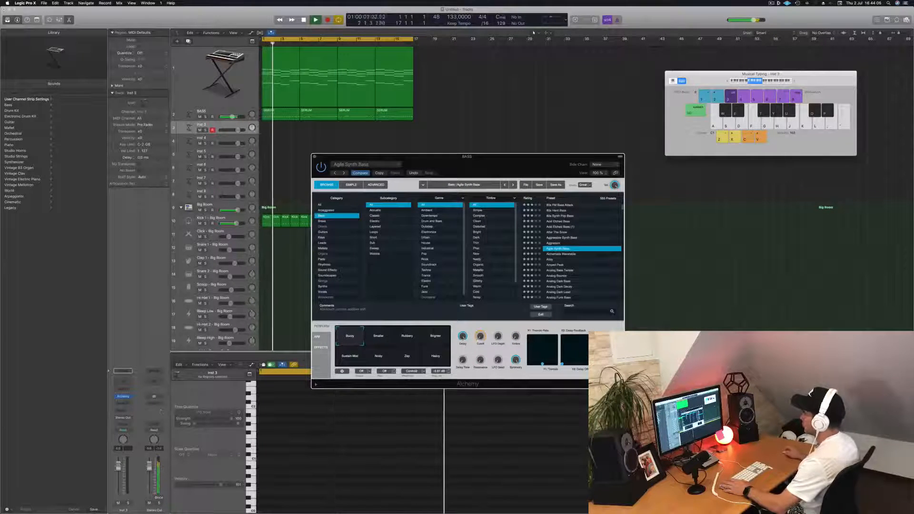
key("Up")
key("space")
key("space")
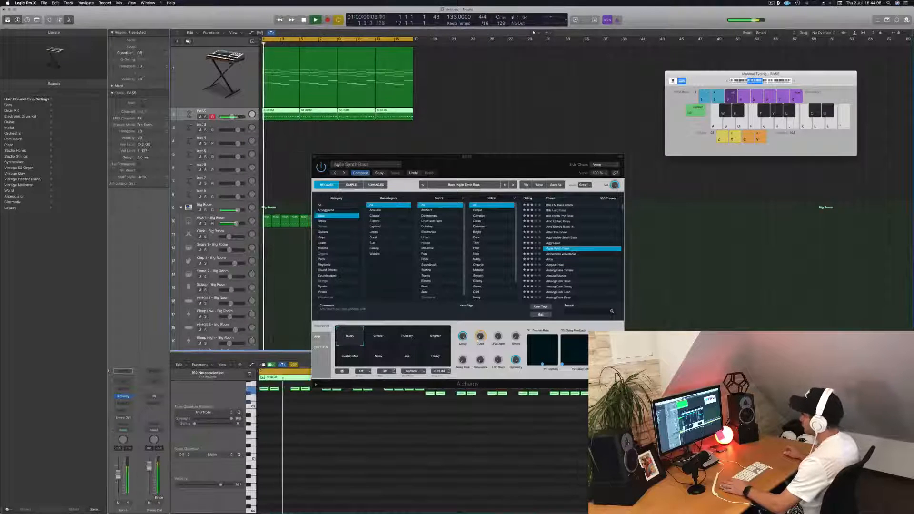
key("space")
key("space")
Try the Smaller, Rubbery, Brighter, Sustain Mod, Zap and Heavy variations of Agile Synth Bass and return to Buzzy.
left_click(379, 338)
left_click(406, 339)
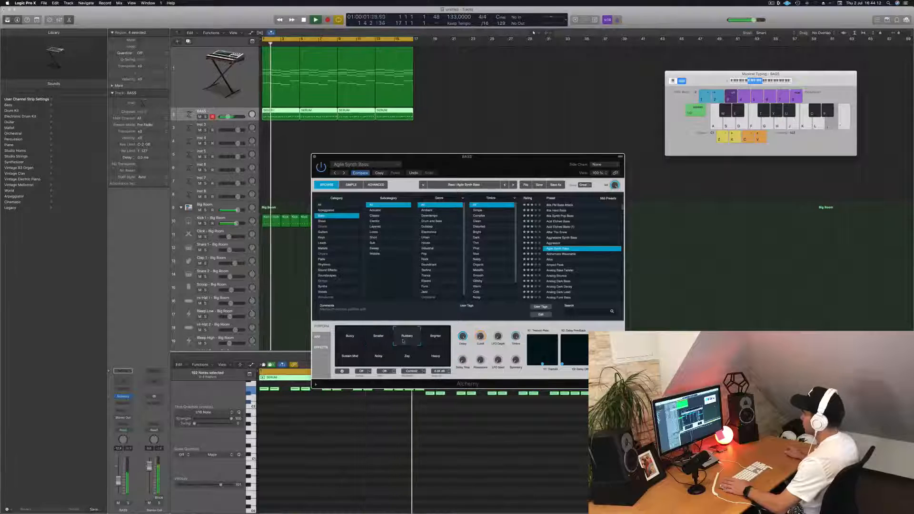
left_click(434, 339)
left_click(341, 360)
left_click(404, 360)
left_click(444, 360)
key("space")
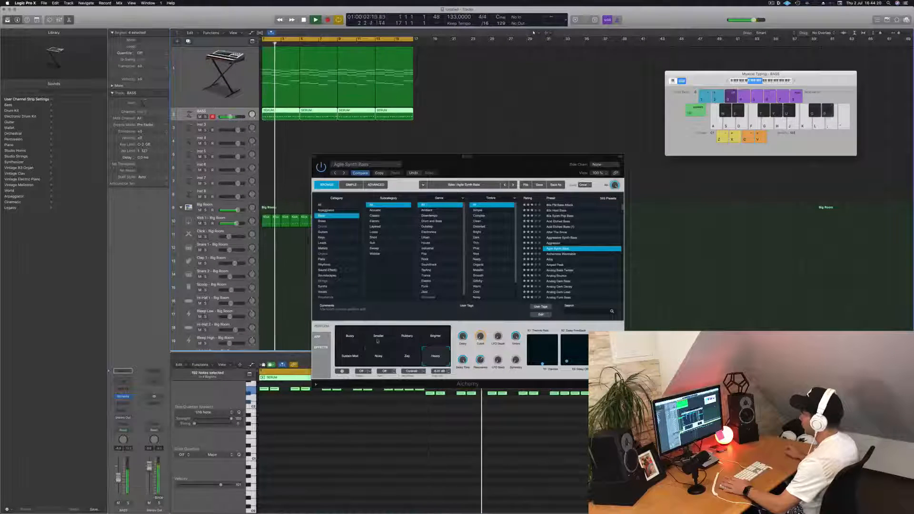
left_click(349, 338)
left_click(436, 361)
left_click(354, 342)
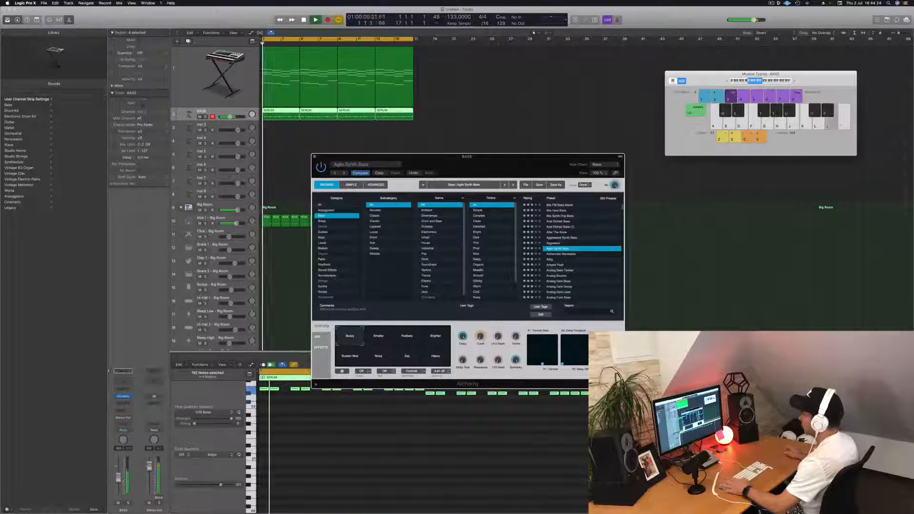
Lower the BASS track's volume slightly and adjust the Cutoff of Agile Synth Bass while checking the loop in playback.
left_click_drag(118, 477, 118, 479)
key("space")
key("space")
left_click(481, 335)
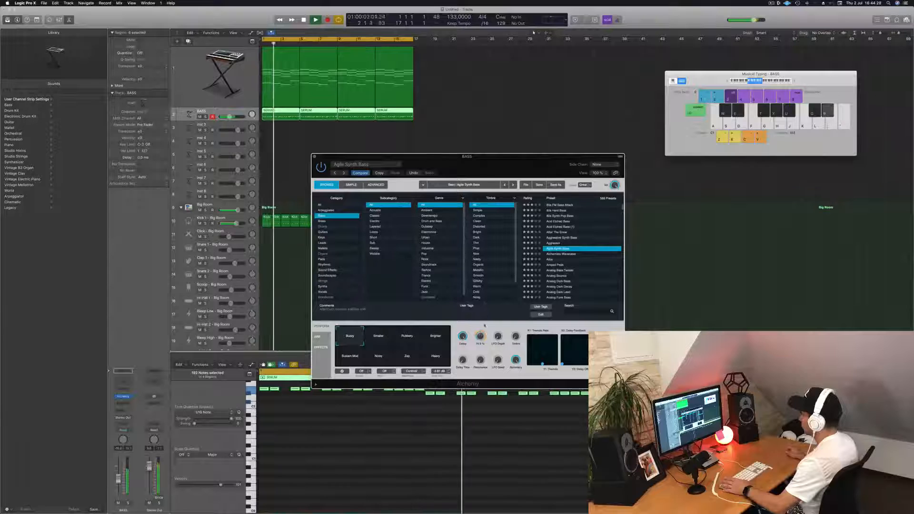
key("space")
key("space")
left_click_drag(118, 479, 118, 480)
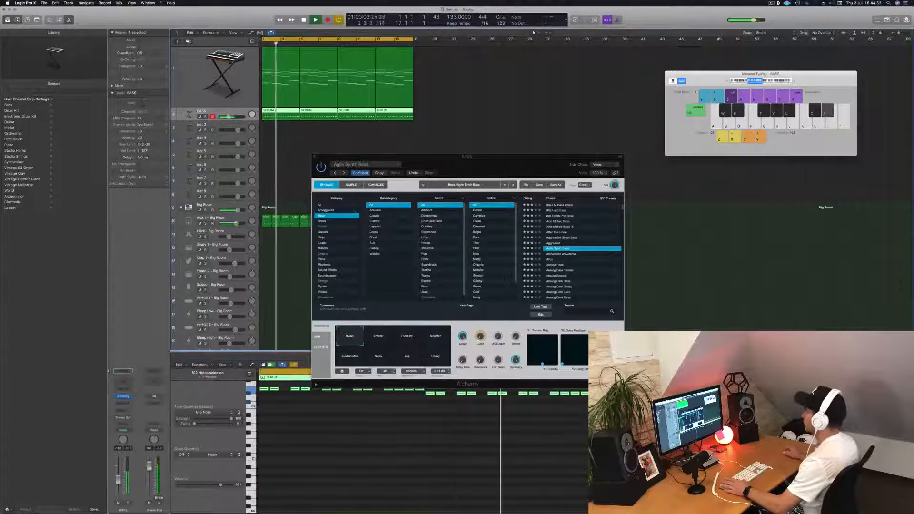
left_click_drag(492, 157, 587, 172)
key("space")
key("space")
Open the Alchemy instrument of the Perfect Pad 01 track, check the pad in playback and close its window.
left_click(190, 86)
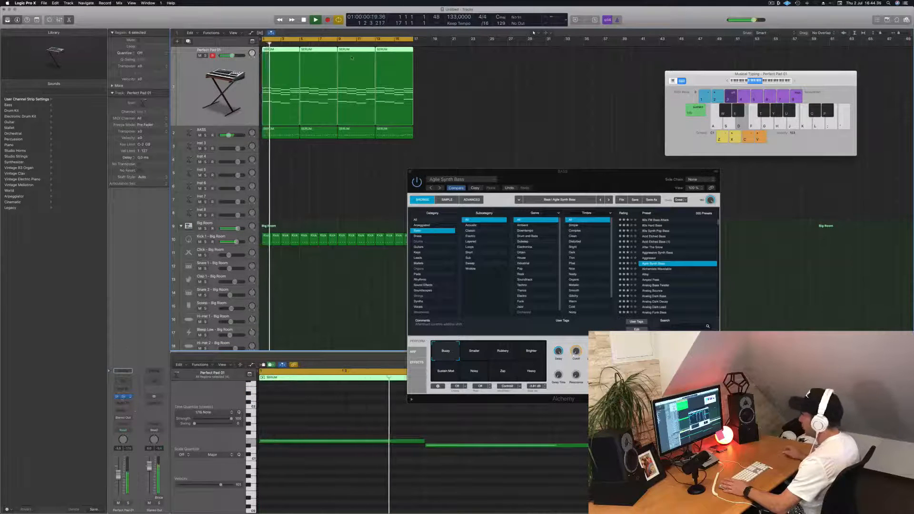
left_click(123, 397)
key("space")
key("space")
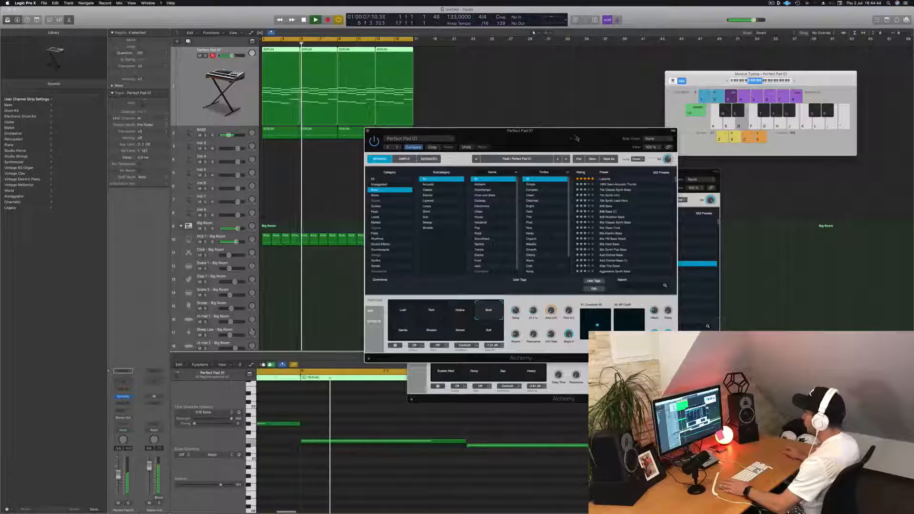
left_click_drag(574, 136, 486, 164)
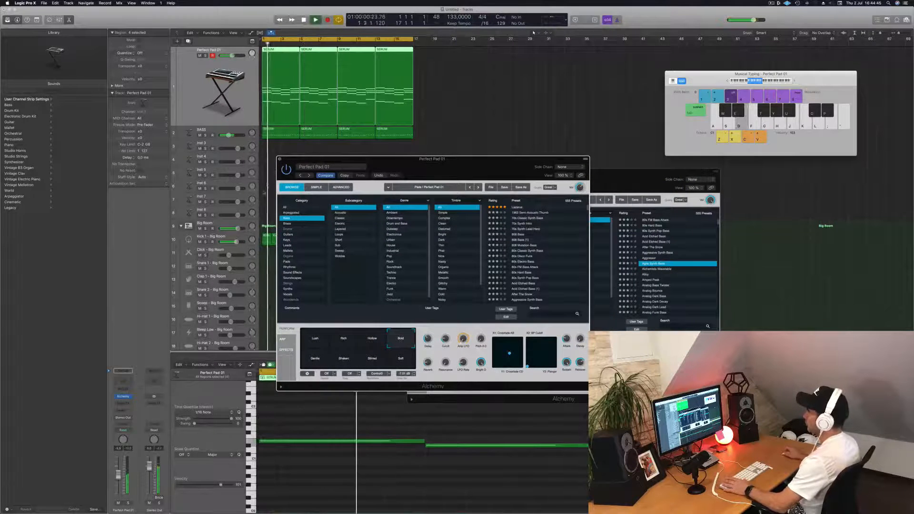
left_click(280, 160)
Copy the four Perfect Pad 01 regions onto the Inst 3 track, keeping them at bars 1 to 17.
left_click(310, 187)
left_click(280, 74)
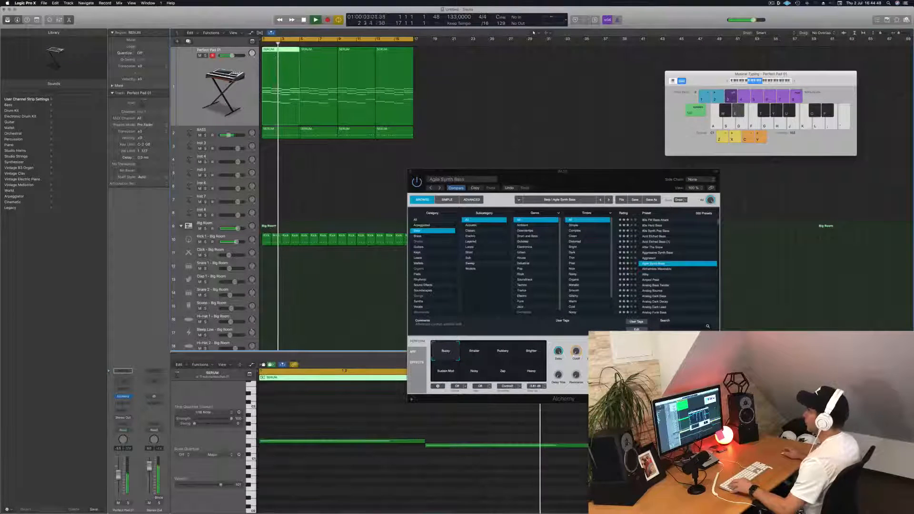
left_click(301, 143)
left_click_drag(280, 85, 316, 148)
left_click_drag(373, 154, 354, 151)
left_click(451, 121)
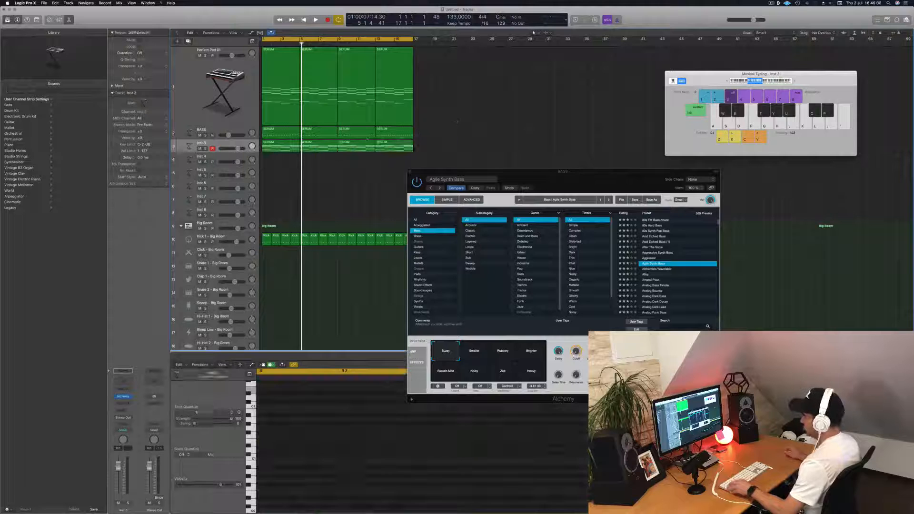
Open the Alchemy instrument of the Inst 3 track and filter its presets to the Arpeggiated category.
left_click(222, 144)
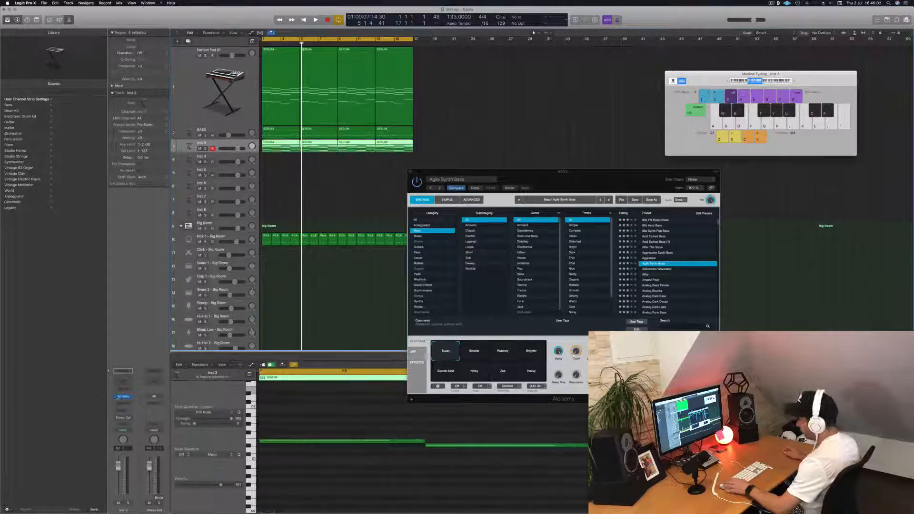
left_click(124, 396)
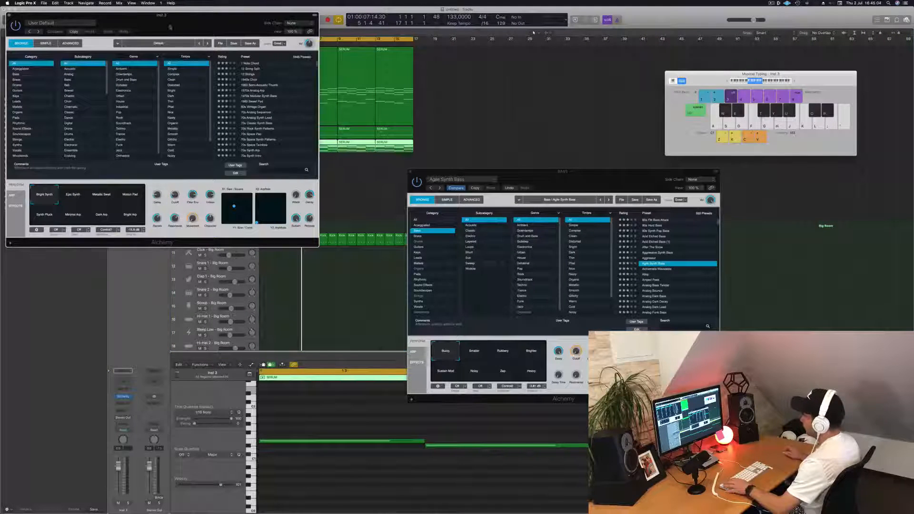
left_click_drag(162, 30, 561, 192)
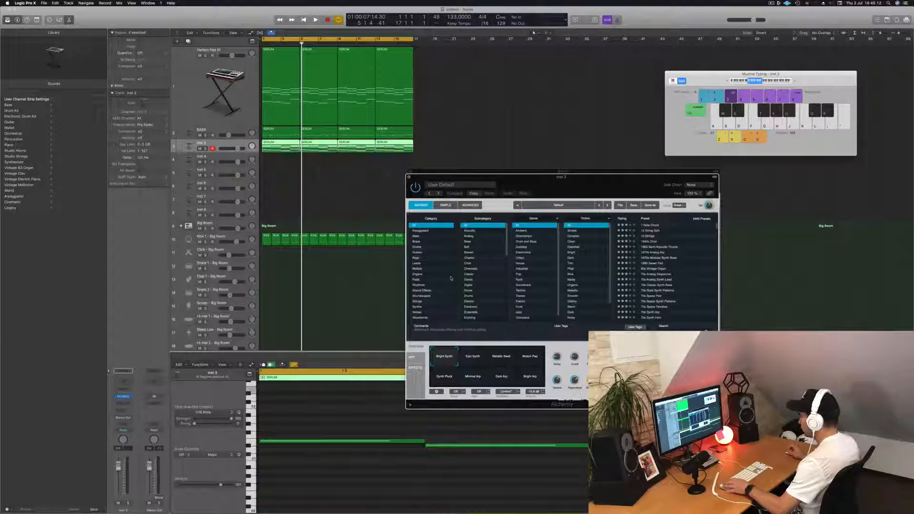
left_click(423, 308)
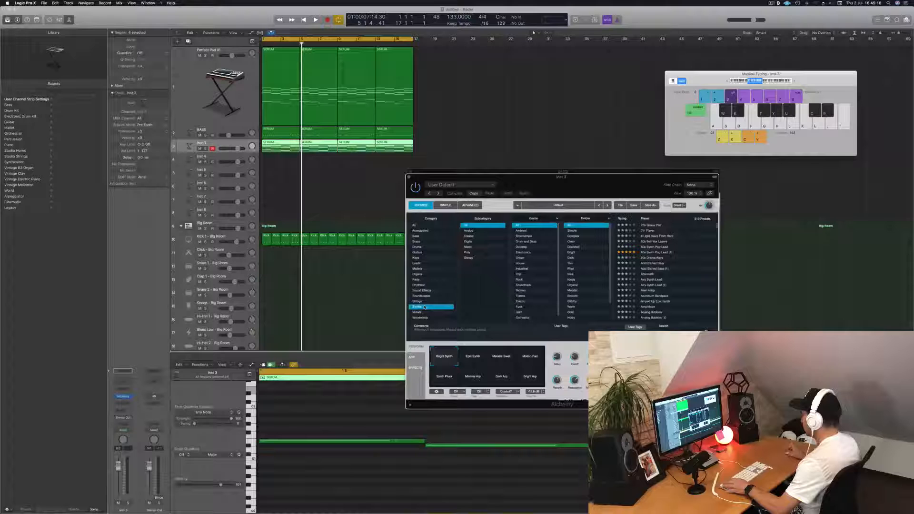
scroll(545, 265, "down", 1)
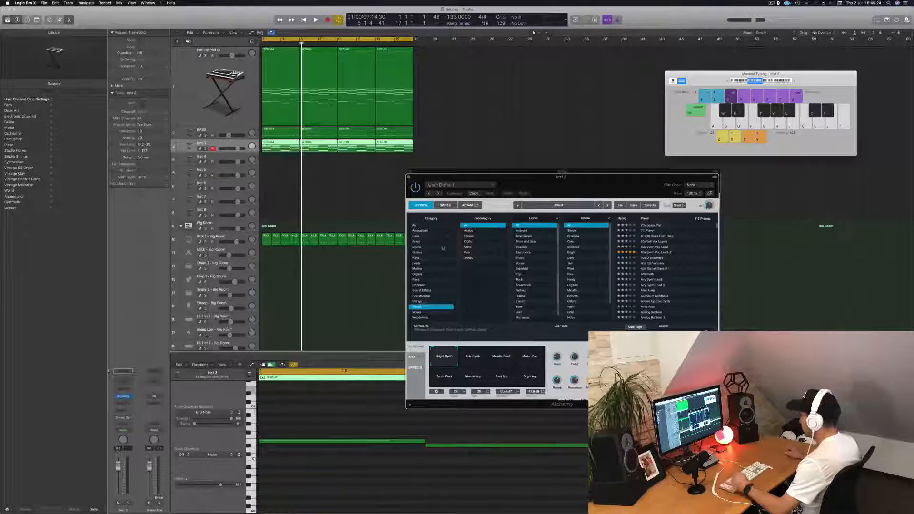
left_click(422, 230)
left_click_drag(611, 180, 617, 147)
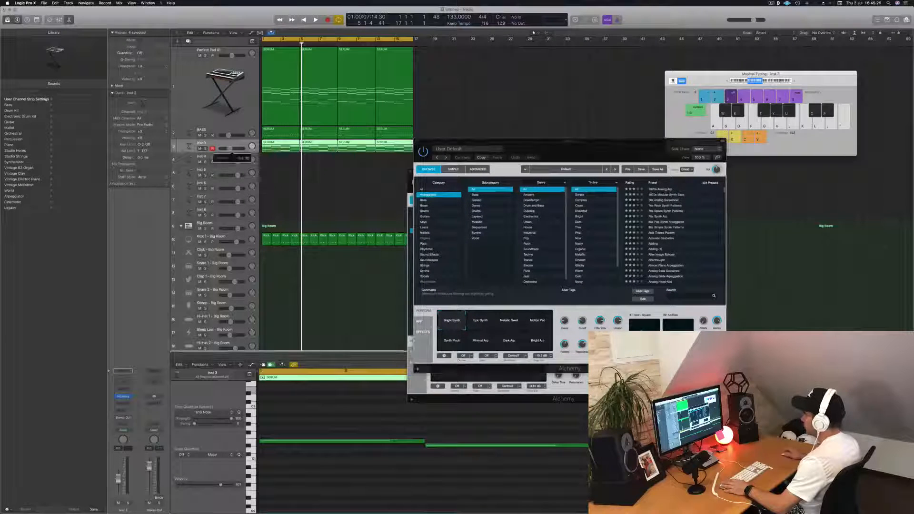
Try the 1970s Modular Synth Bass and 70s Analog Sequencer presets in playback and raise the track's volume slightly.
left_click(666, 195)
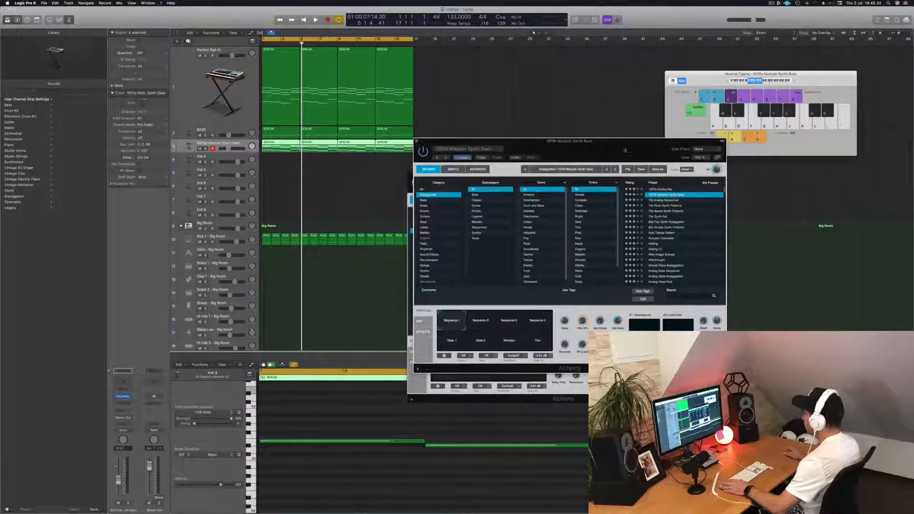
key("space")
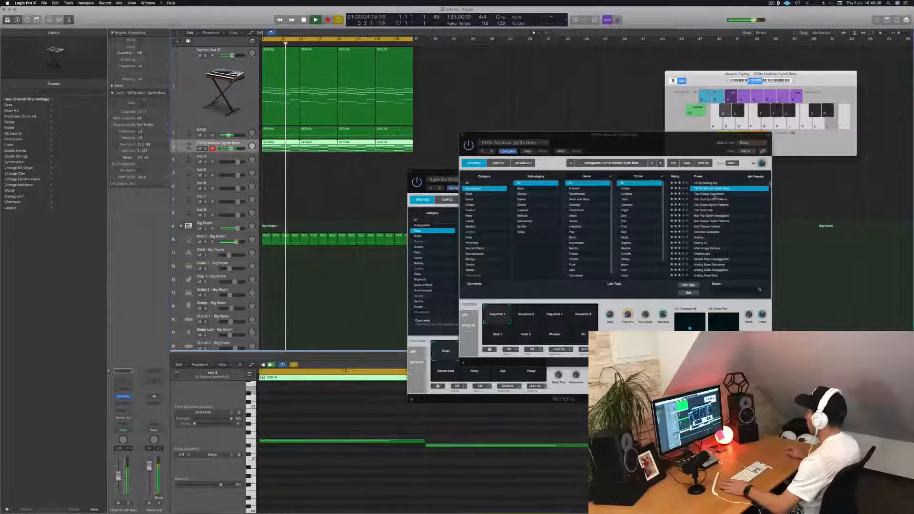
left_click(715, 195)
left_click_drag(688, 138, 660, 139)
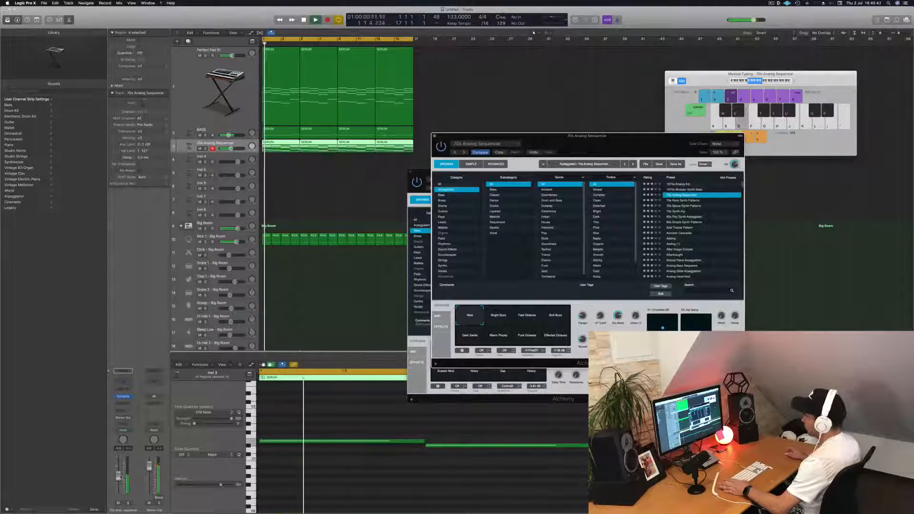
left_click_drag(118, 477, 118, 474)
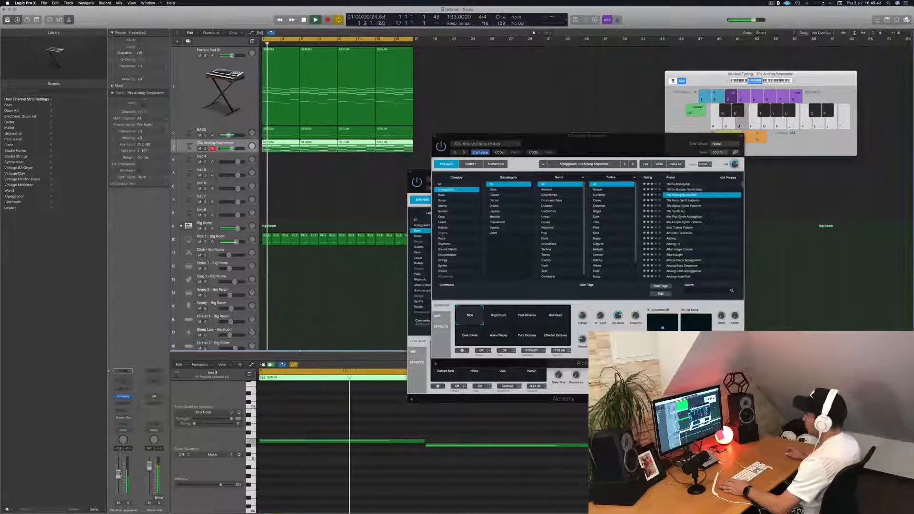
Try the 70s Rock Synth Patterns preset in playback and lower the track's volume.
left_click(692, 202)
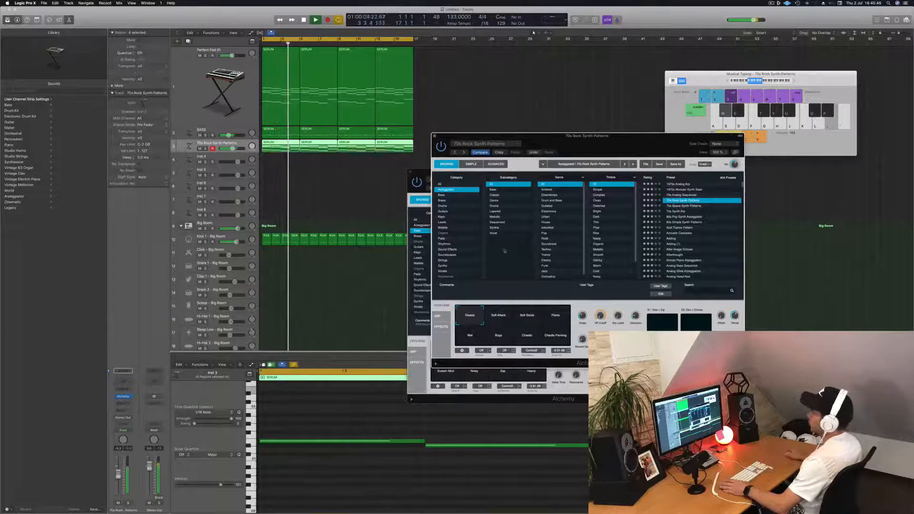
left_click_drag(118, 475, 118, 482)
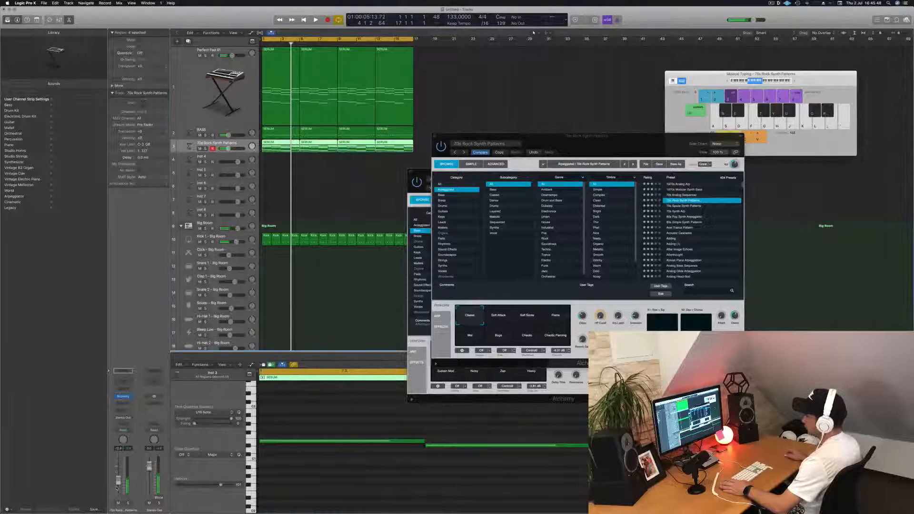
key("space")
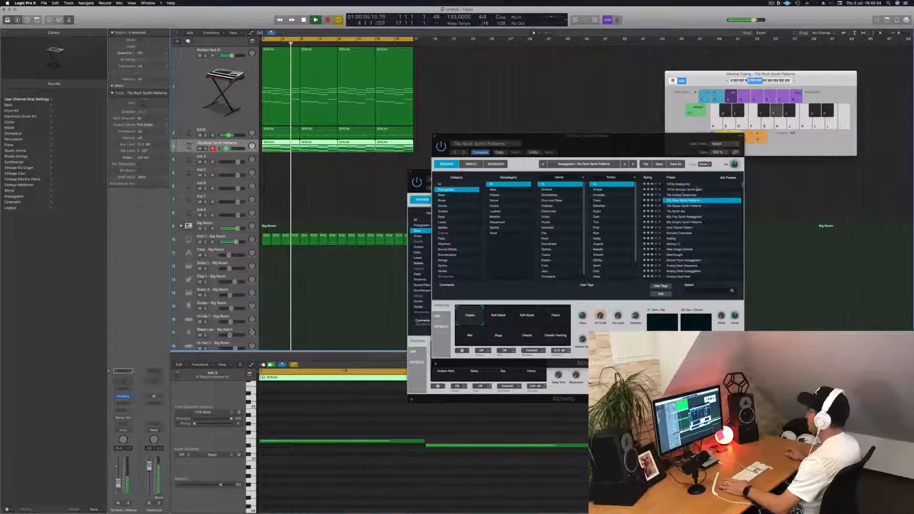
Try the 70s Space Synth Patterns and 70s Synth Arp presets in playback and raise the track's volume a little.
key("Down")
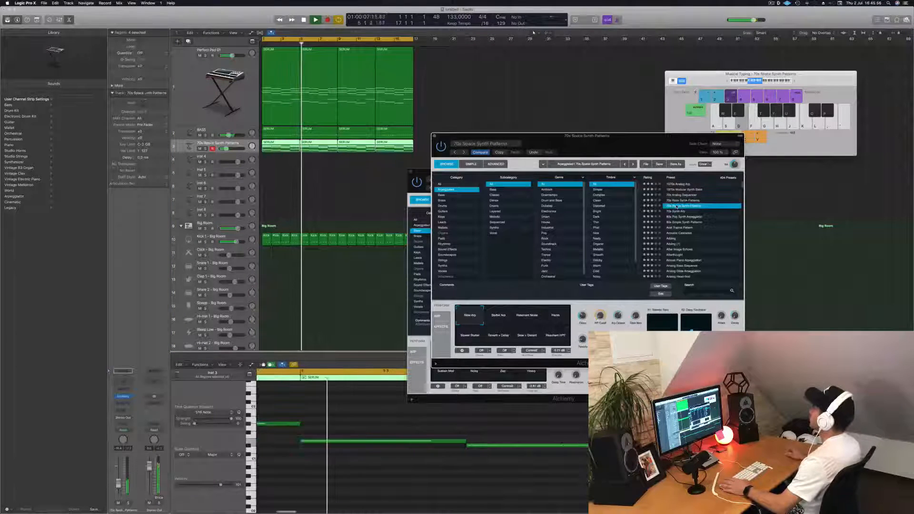
key("Down")
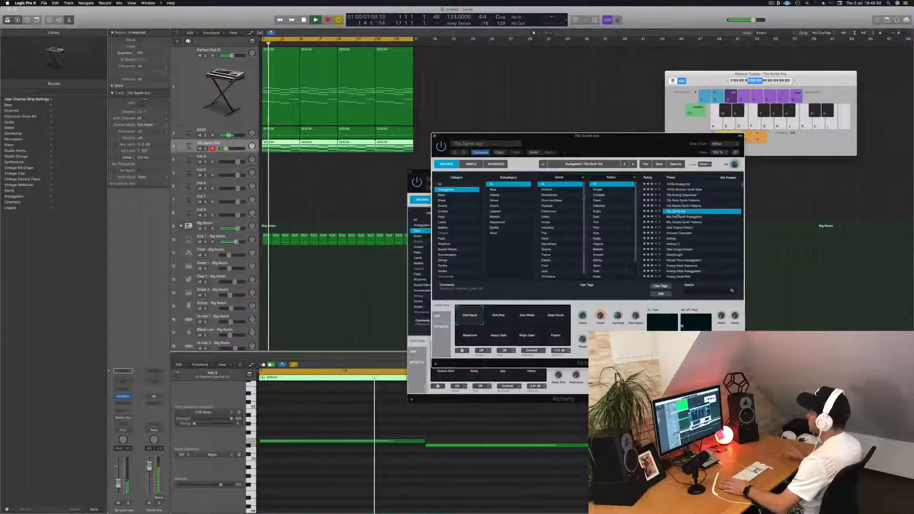
key("space")
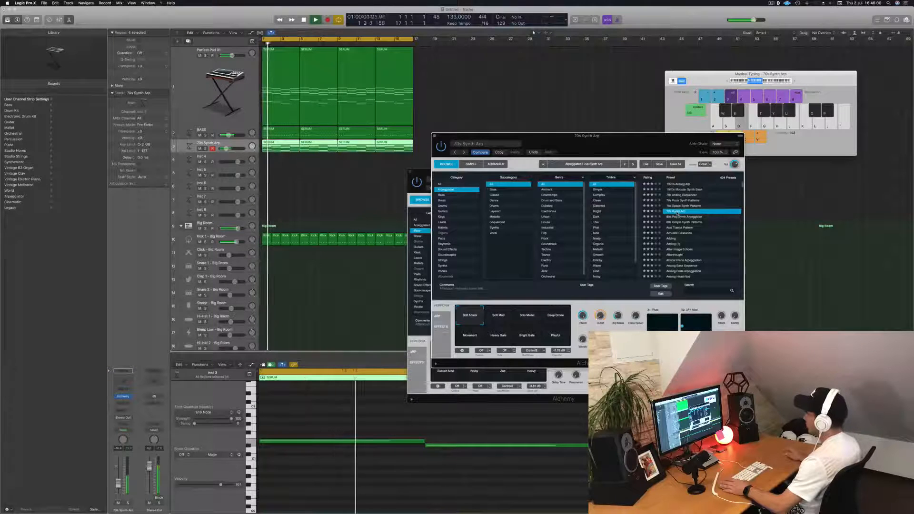
left_click_drag(118, 482, 121, 471)
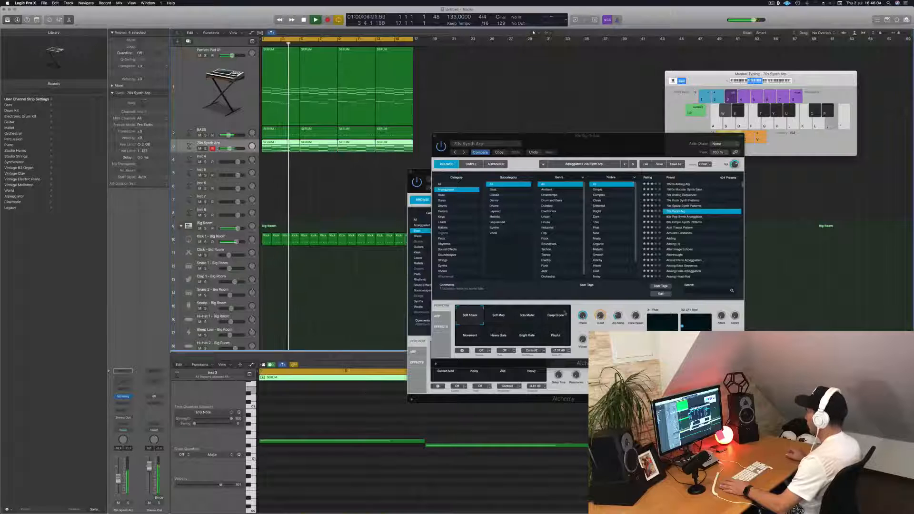
Try the 80s Pop Synth Arpeggiator, 80s Simple Synth Patterns and Acid Trance Pattern presets in playback while adjusting the track's volume.
left_click(695, 217)
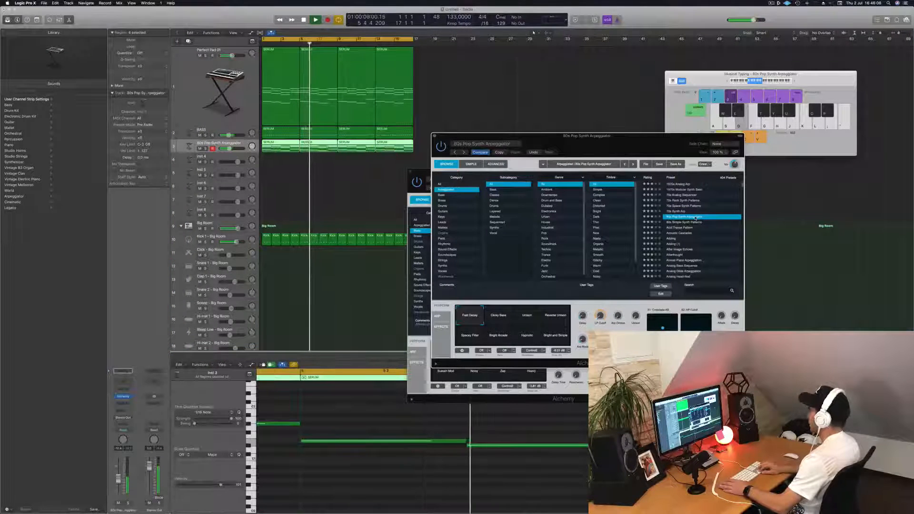
key("Down")
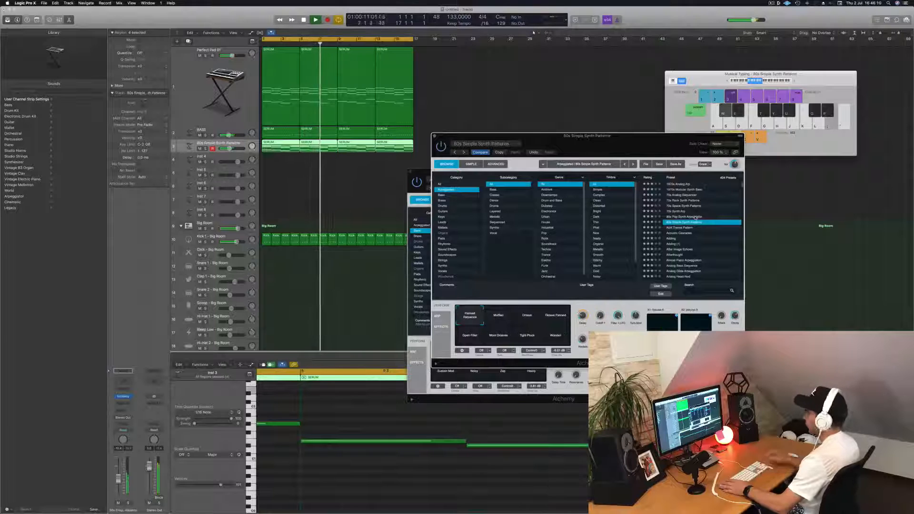
key("Down")
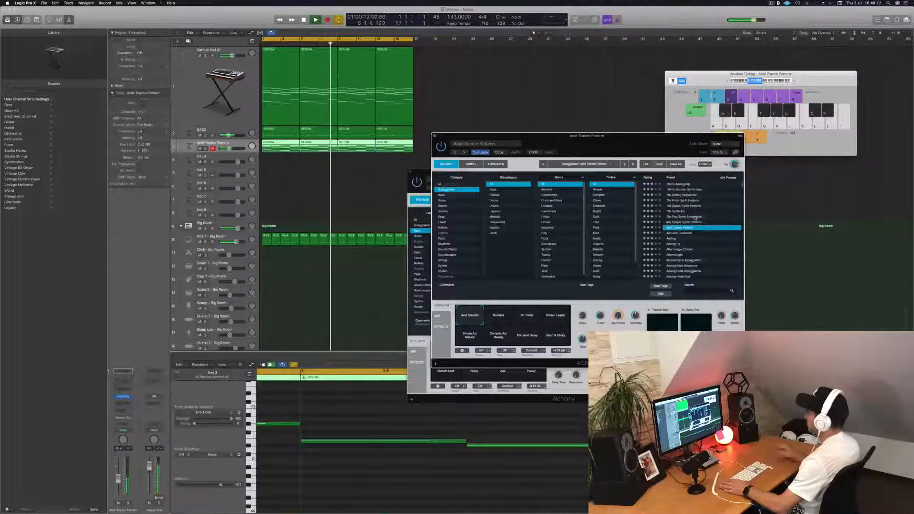
key("space")
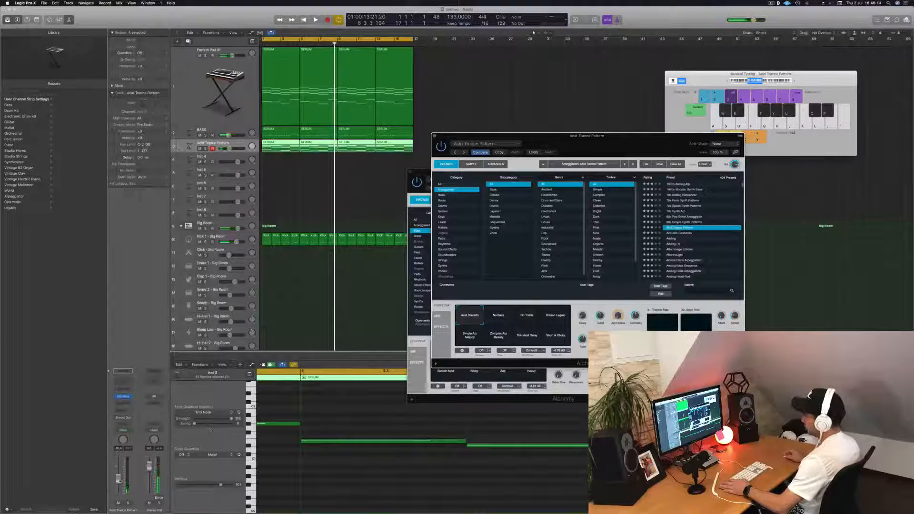
left_click_drag(119, 481, 119, 476)
key("space")
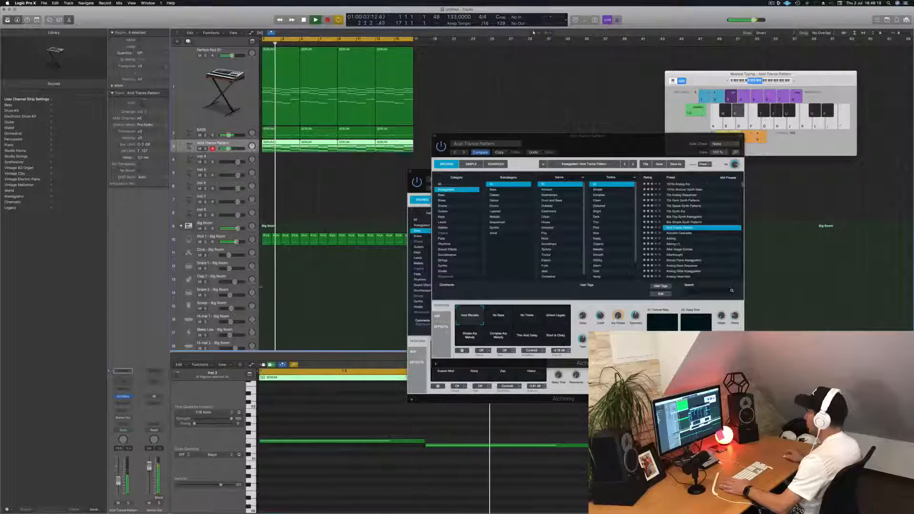
key("space")
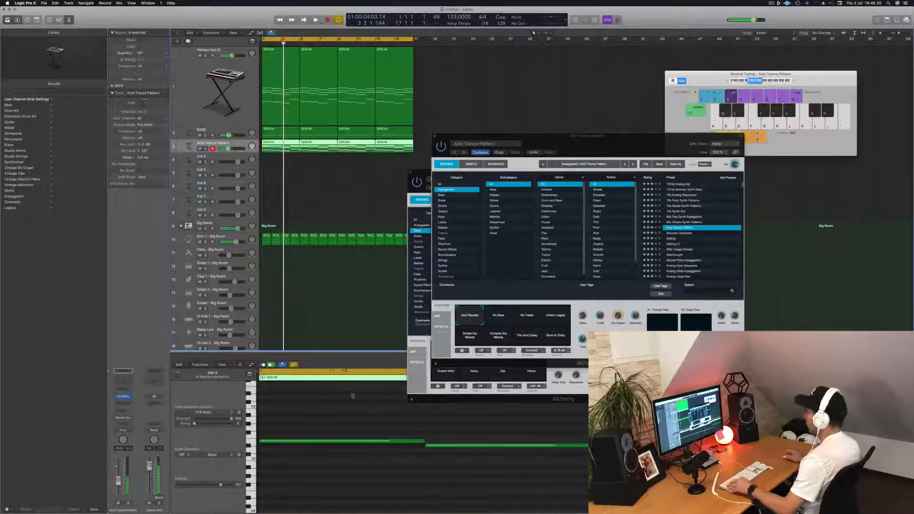
Try the No Treble, Simple Arp Melody, Complex Arp Melody, Thin Acid Delay and Short & Clicky variations of Acid Trance Pattern in playback.
scroll(351, 395, "down", 5)
scroll(341, 416, "down", 5)
scroll(335, 467, "down", 3)
left_click_drag(269, 475, 385, 435)
left_click(315, 474)
key("space")
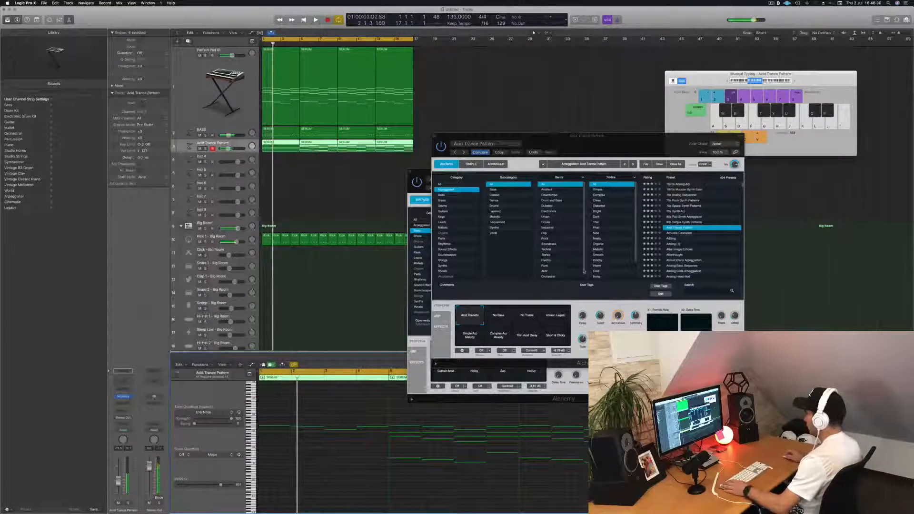
left_click(527, 316)
left_click(470, 336)
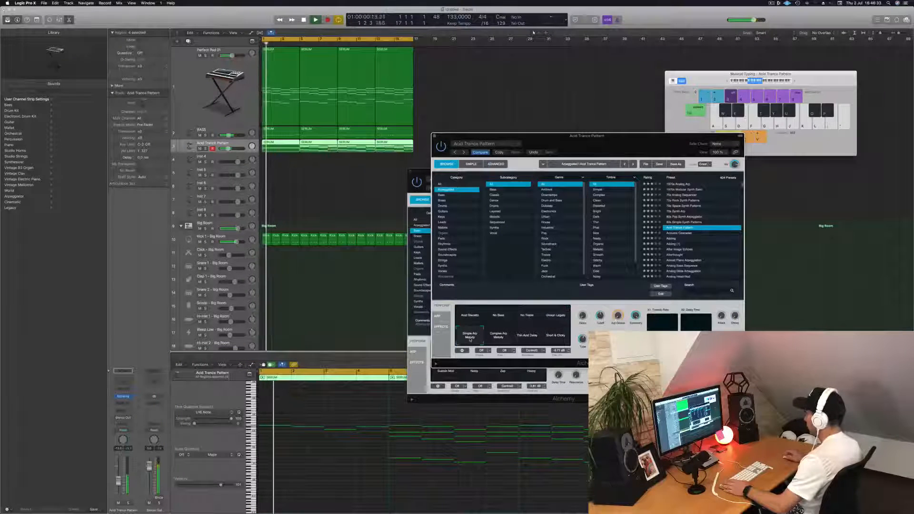
left_click(502, 337)
left_click(527, 335)
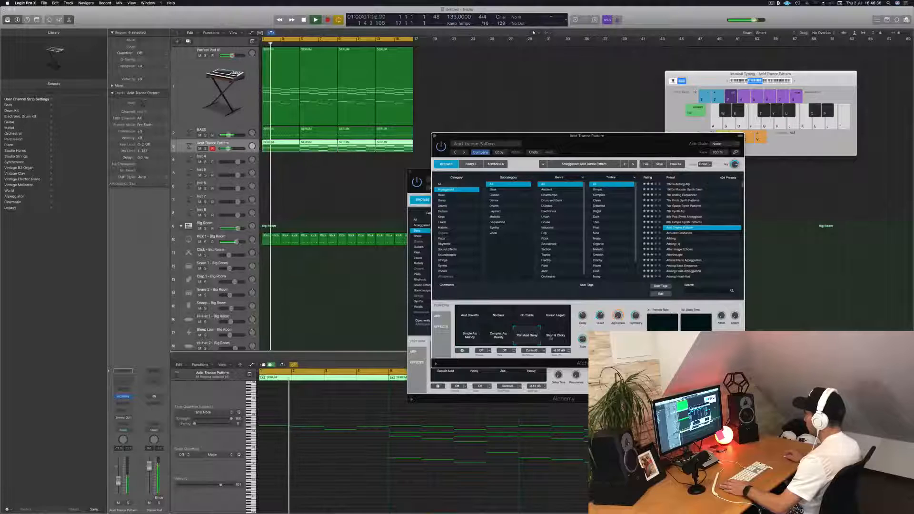
left_click(556, 336)
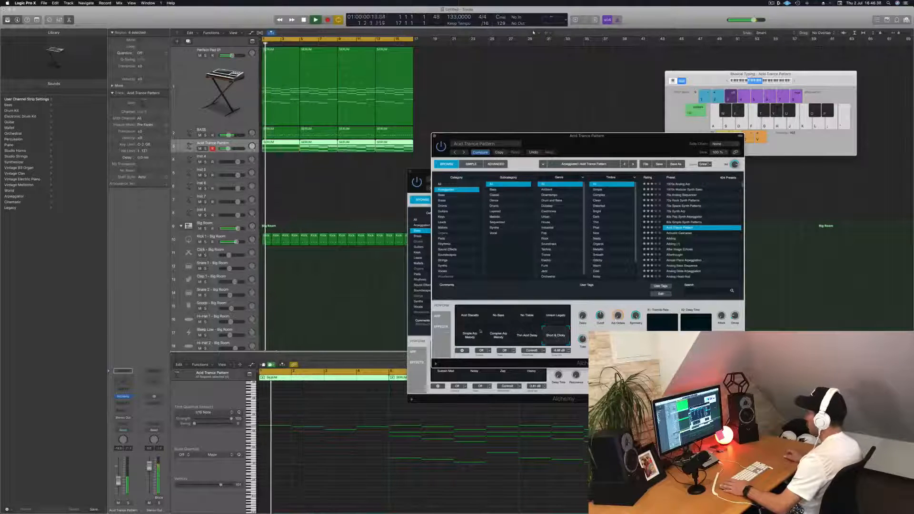
Load the Acoustic Cascades preset and try its Tremolo Arp and Tremolo Pad variations in playback.
left_click(687, 233)
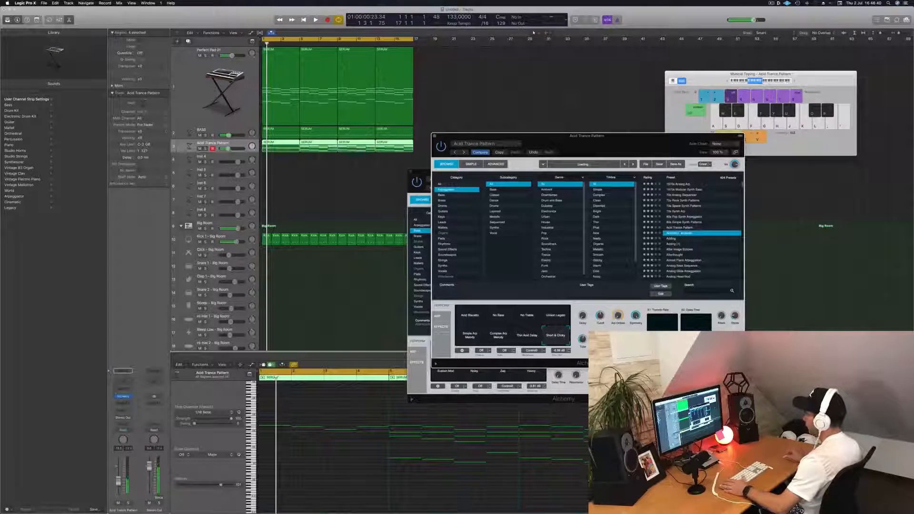
left_click(290, 169)
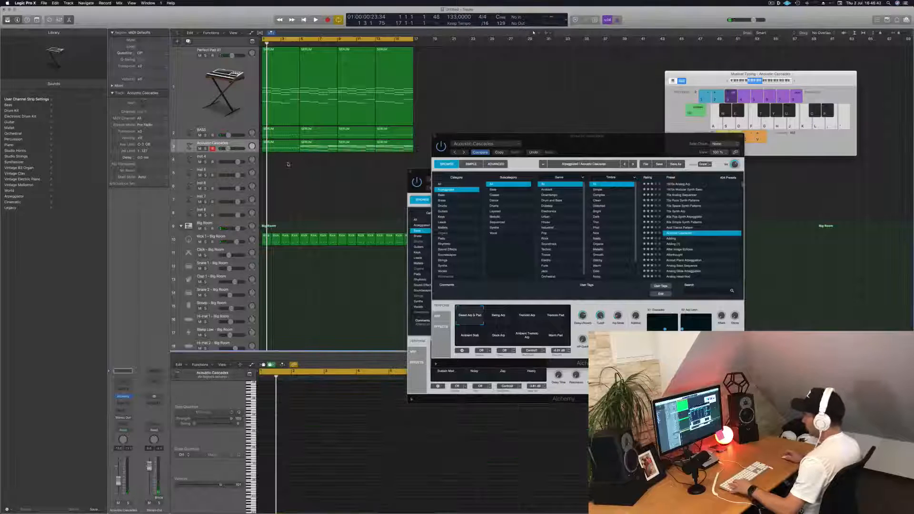
key("space")
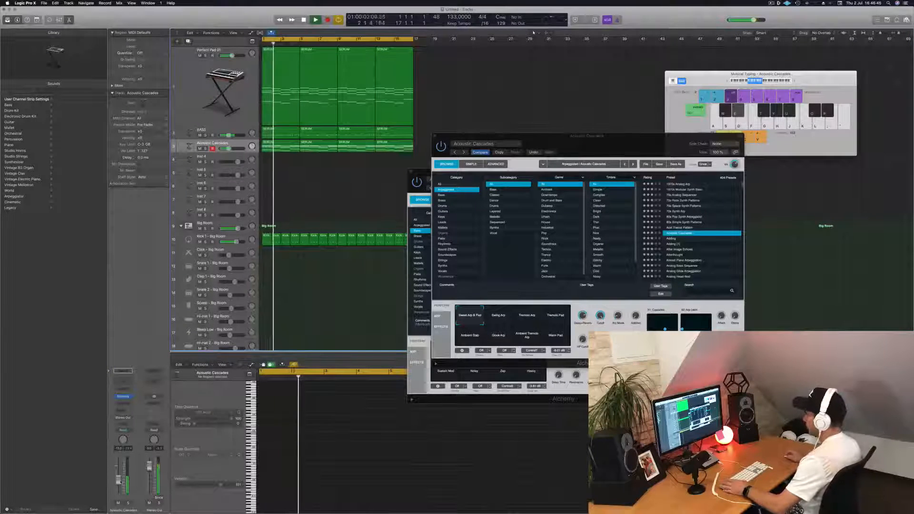
left_click(528, 319)
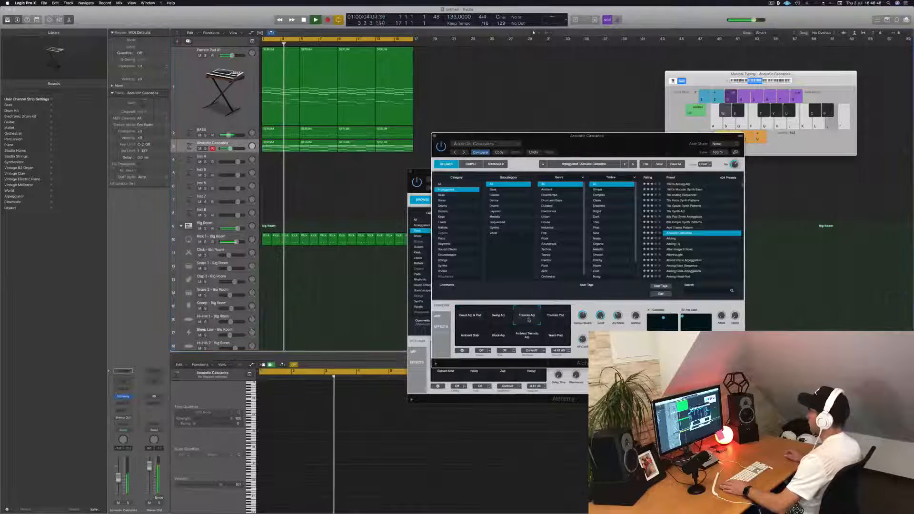
left_click(556, 318)
key("Return")
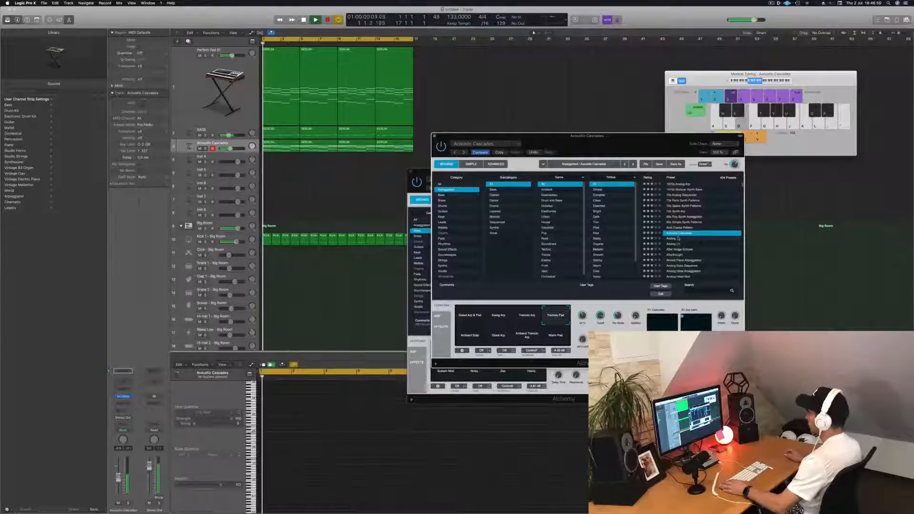
Try the Adding, After Image Echoes, Afterthought and Analog Bass Sequence presets in playback.
left_click(673, 240)
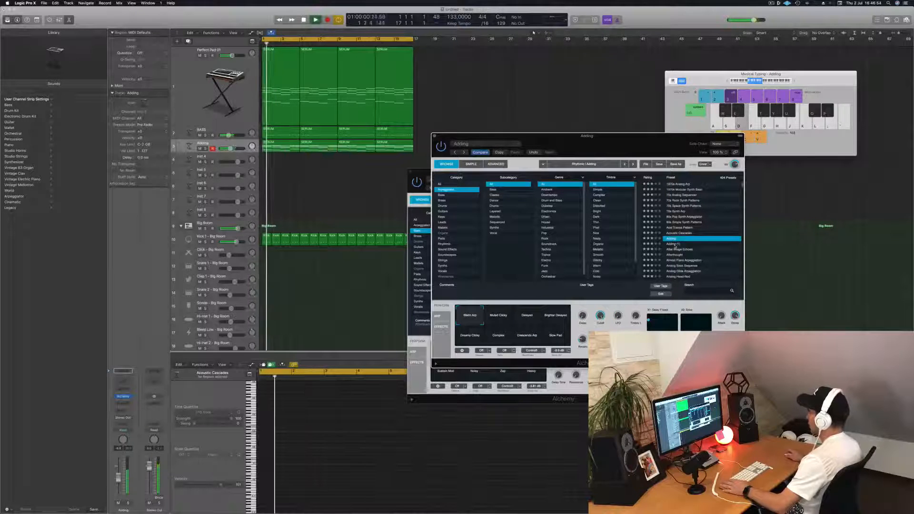
left_click(674, 250)
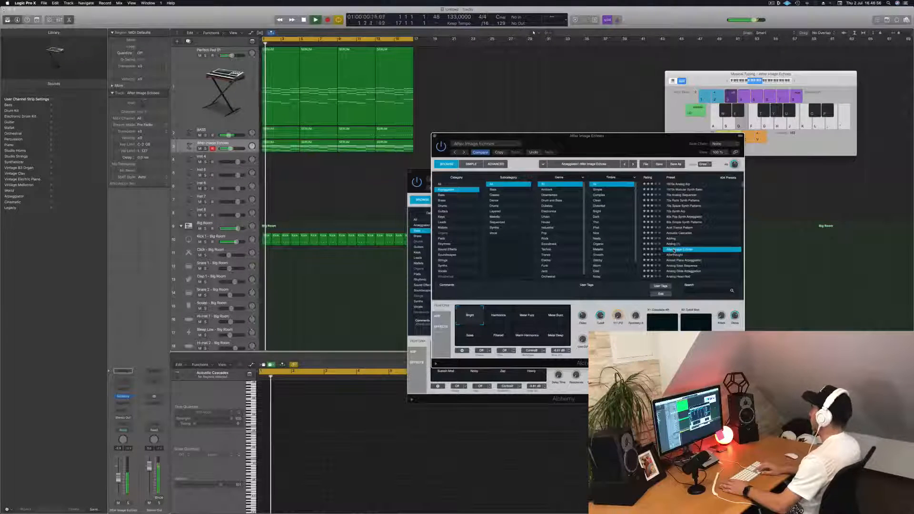
key("Down")
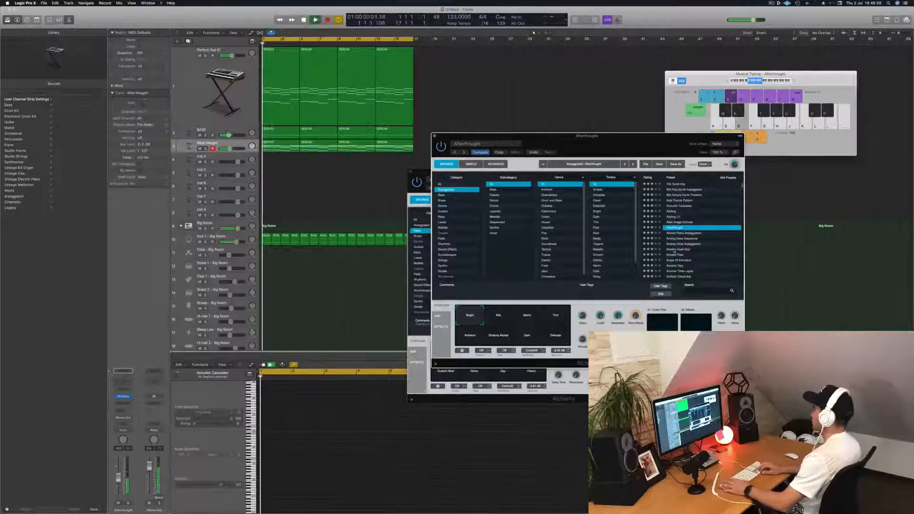
key("Down")
key("Down")
key("Down")
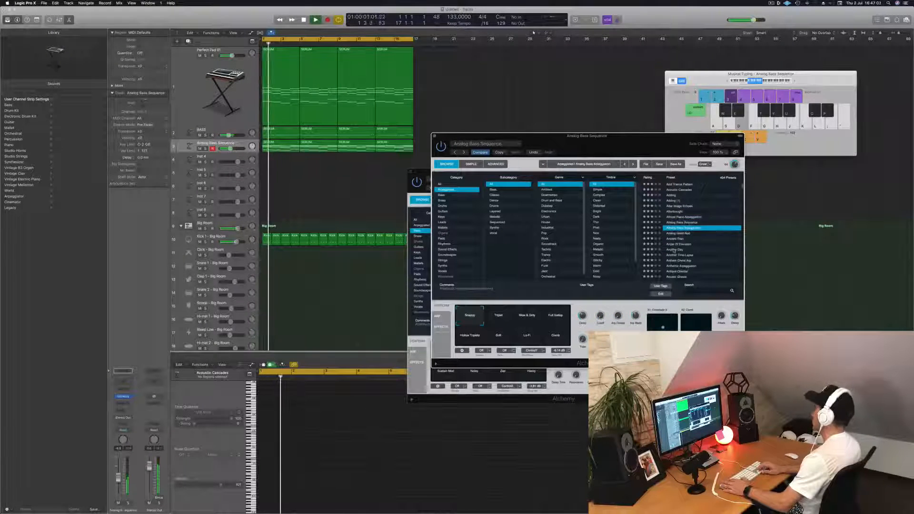
Try the Analog Head-Nod, Ancient Titan, Angle Of Elevation, Another Day and Another Time-Lapse presets in playback.
key("Down")
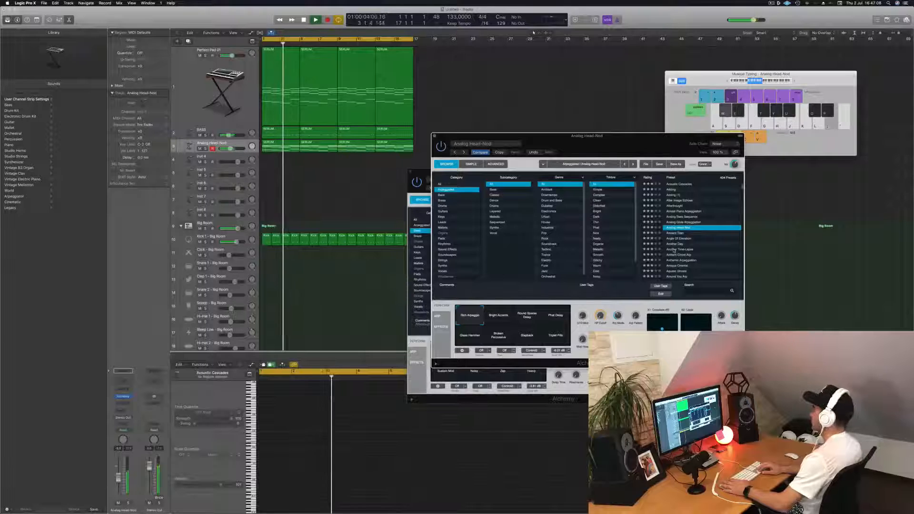
key("Down")
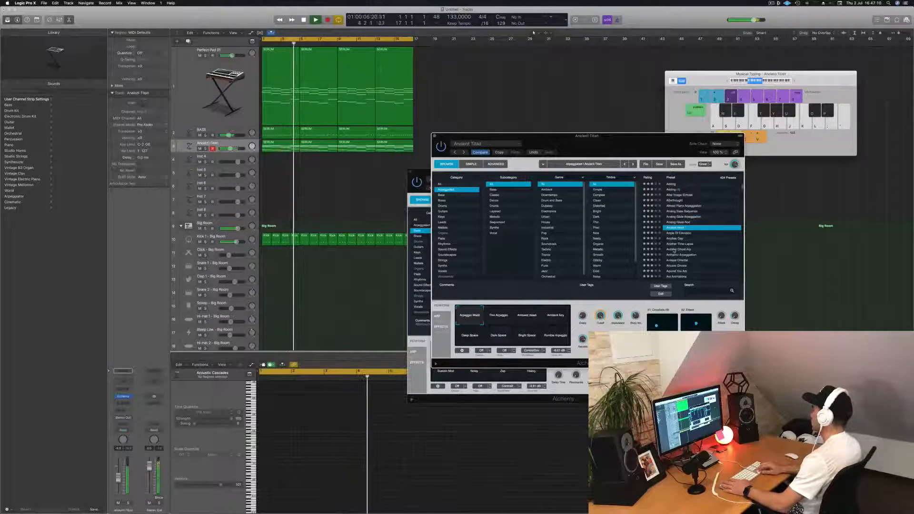
key("Down")
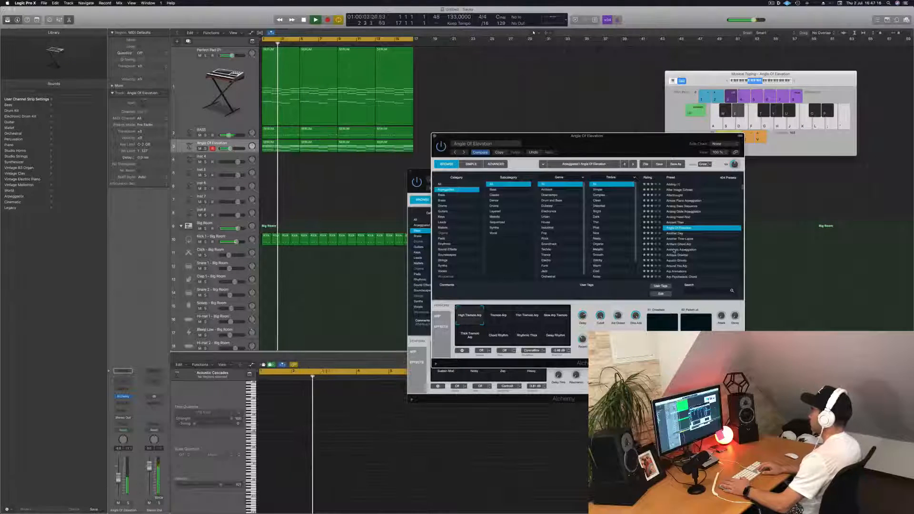
key("Down")
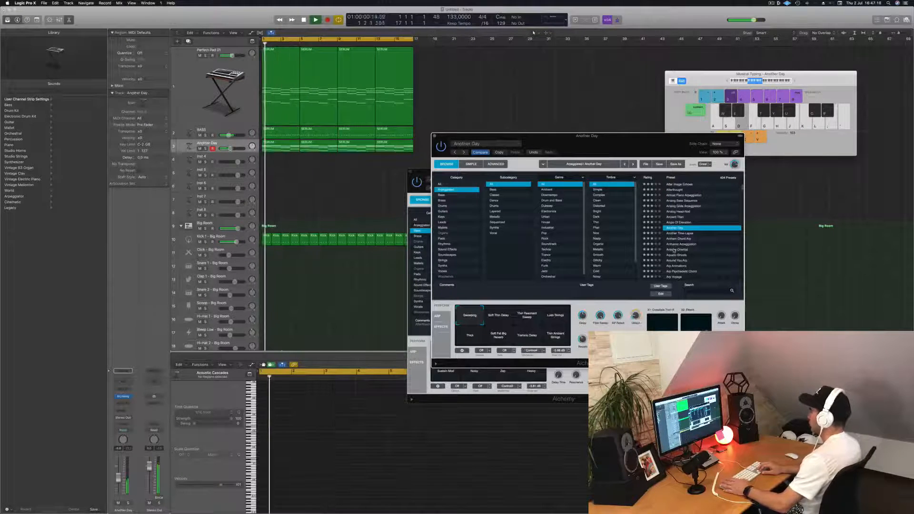
key("Down")
key("space")
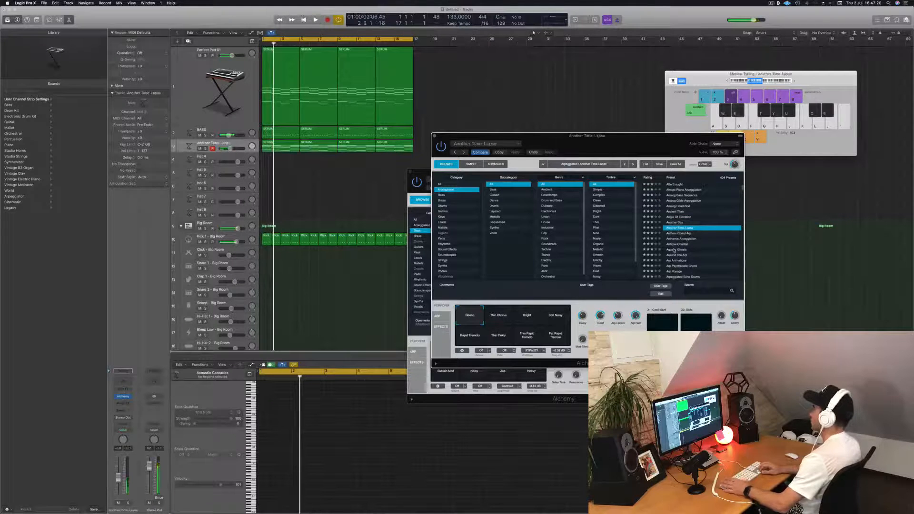
Load the Anthem Chord Arp preset and try its Pure - Arp Off, Pleasing Tone, Fast Up/Down and Bright Chords variations, raising the track's volume slightly.
key("Down")
key("space")
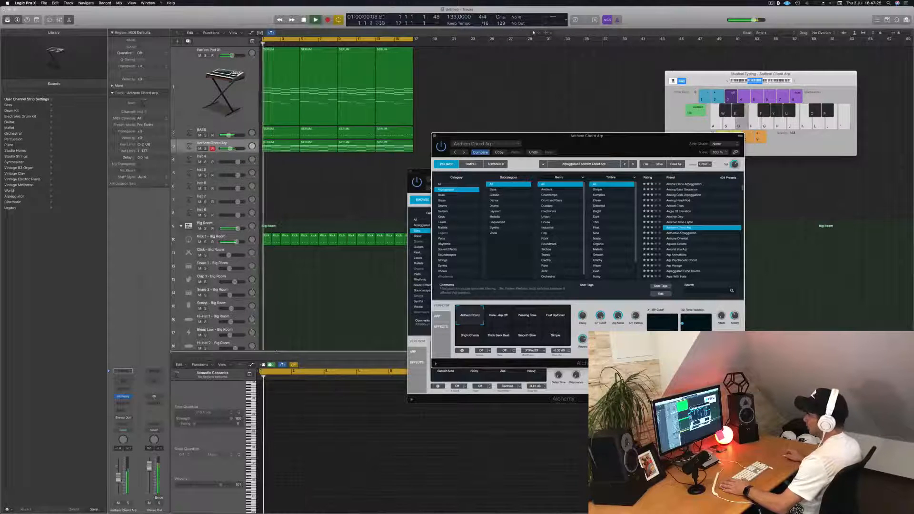
left_click(506, 318)
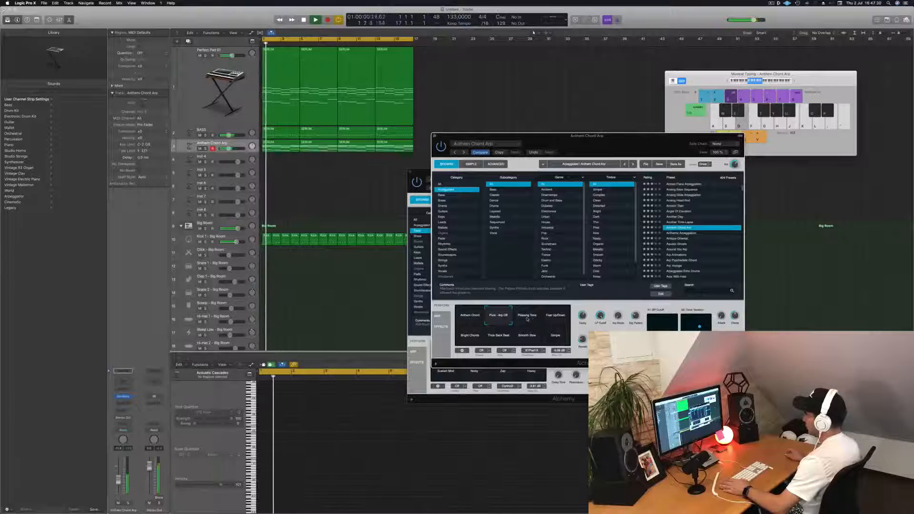
left_click(527, 317)
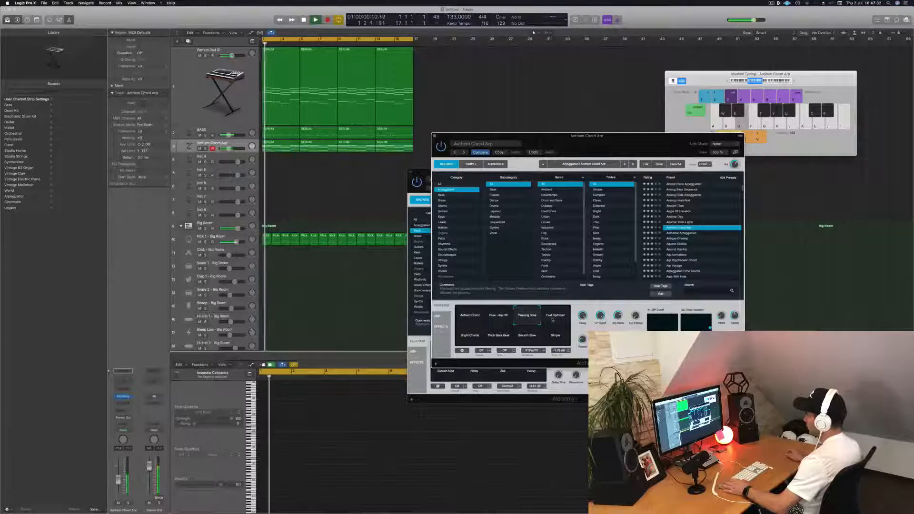
left_click(559, 317)
left_click(476, 335)
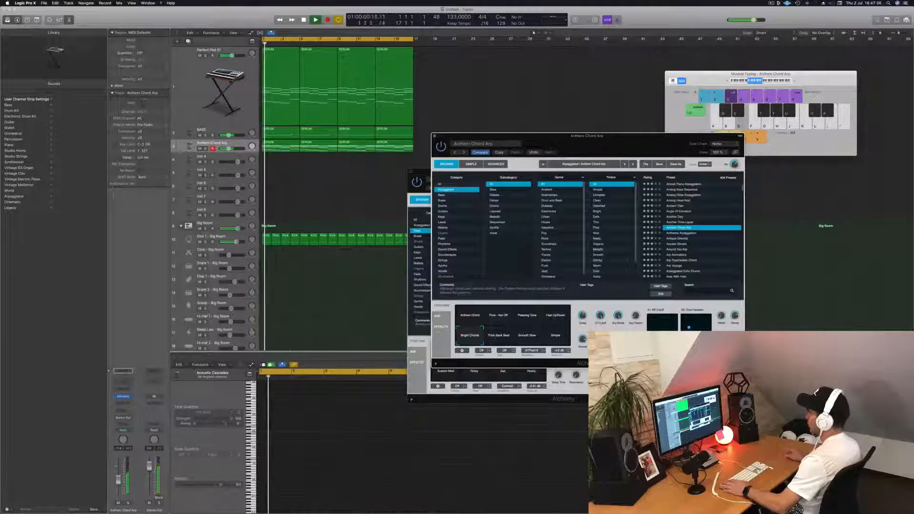
left_click_drag(118, 481, 119, 477)
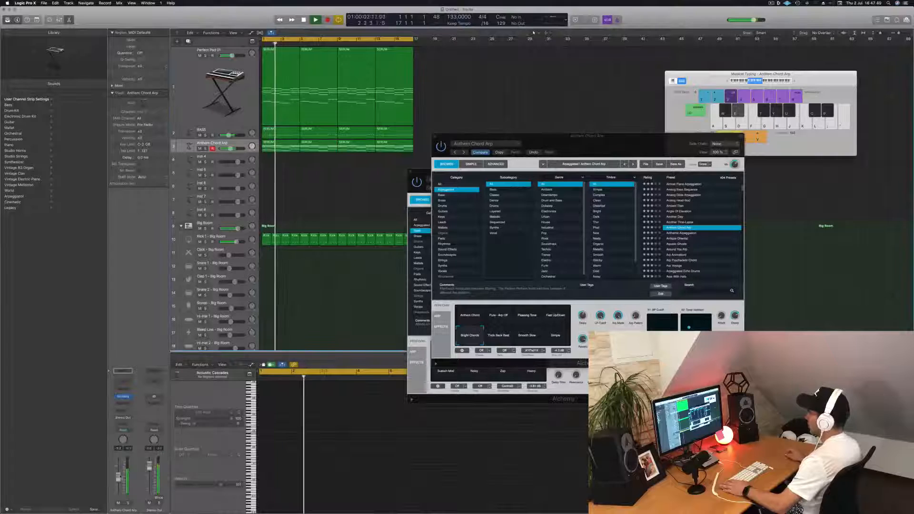
Compare the Thick Back Beat and Simple variations in playback and raise the track's volume a little with Thick Back Beat active.
left_click(499, 336)
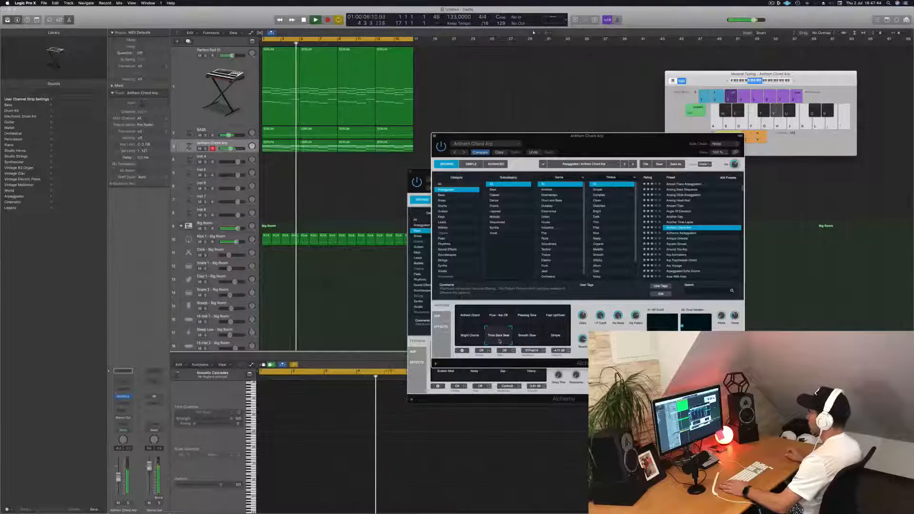
left_click(555, 336)
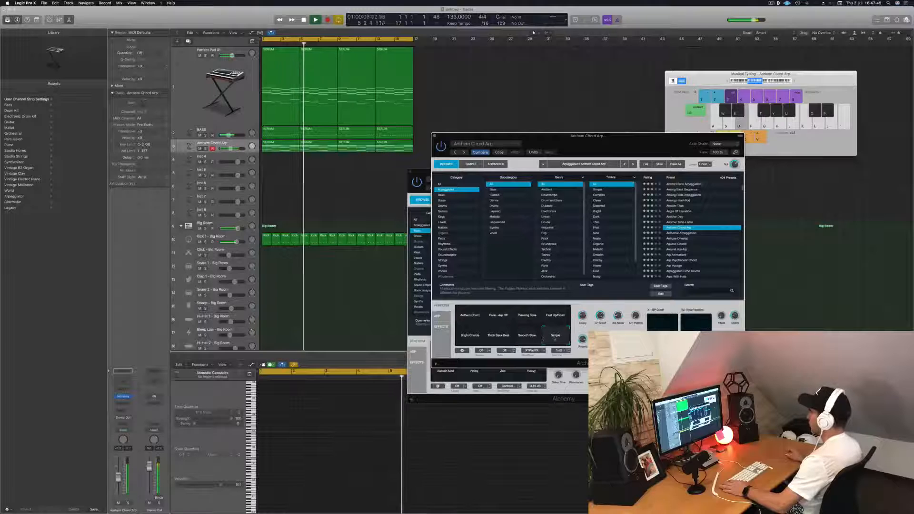
left_click(494, 339)
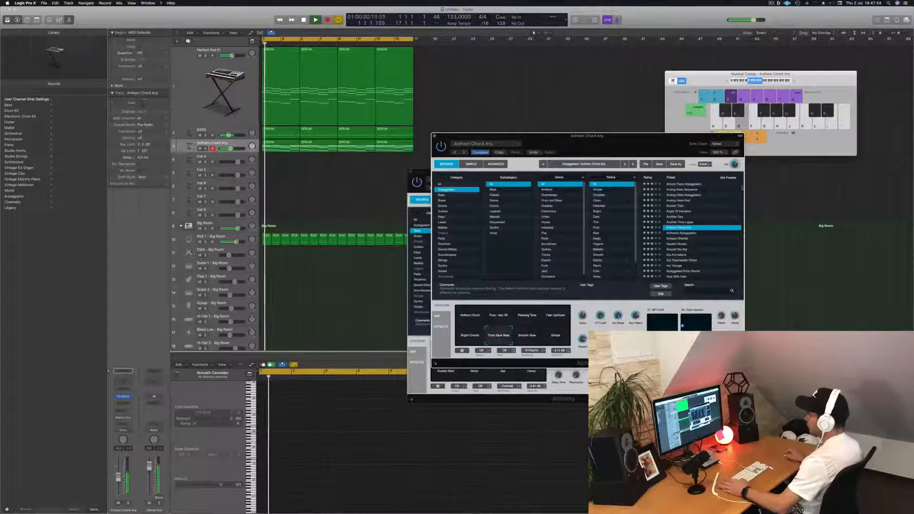
left_click_drag(118, 478, 119, 476)
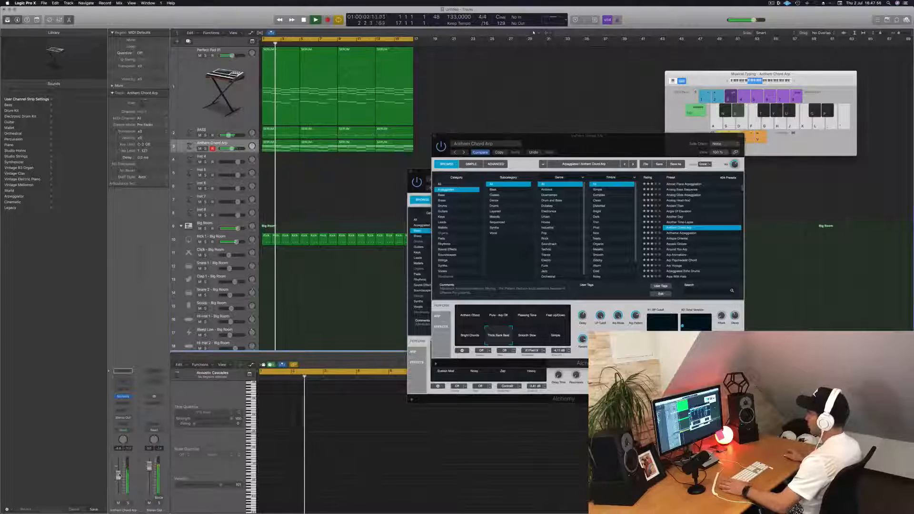
key("Return")
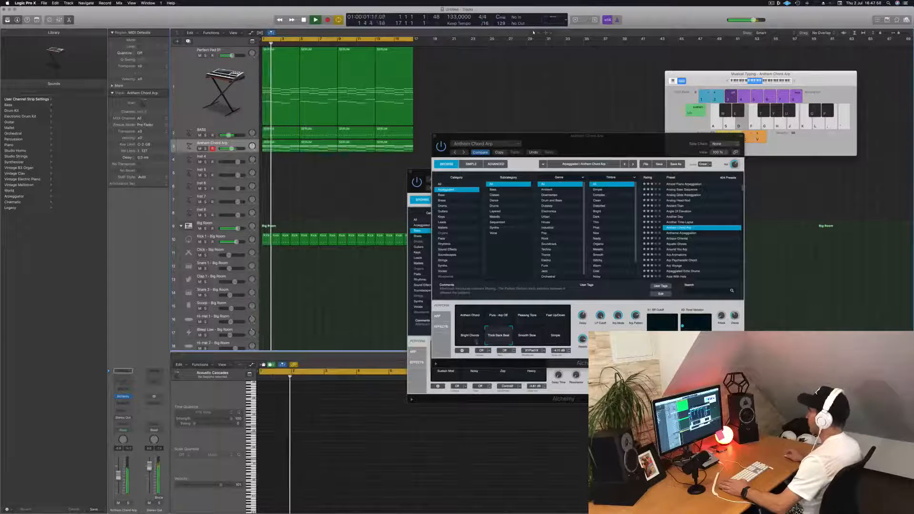
Audition the Pure - Arp Off and Pleasing Tone variations again from the start and settle on Thick Back Beat.
left_click(502, 318)
left_click(525, 317)
key("Return")
key("space")
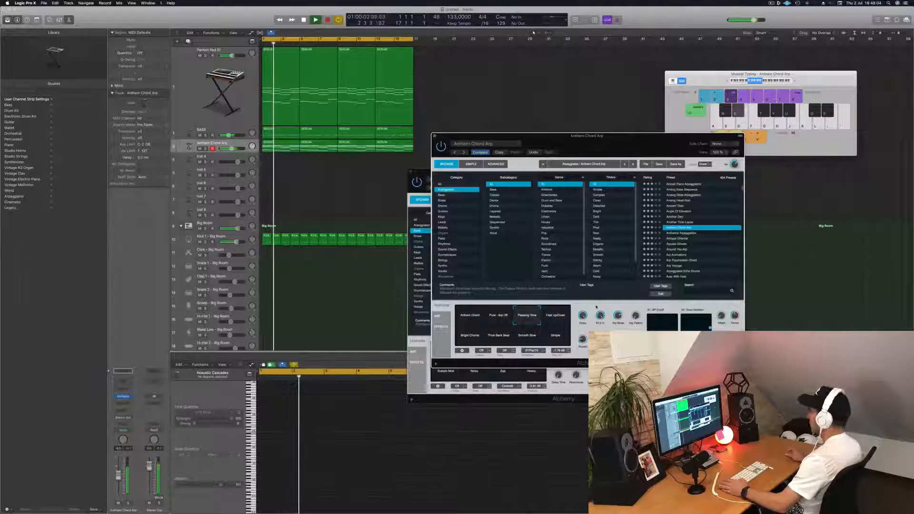
key("Return")
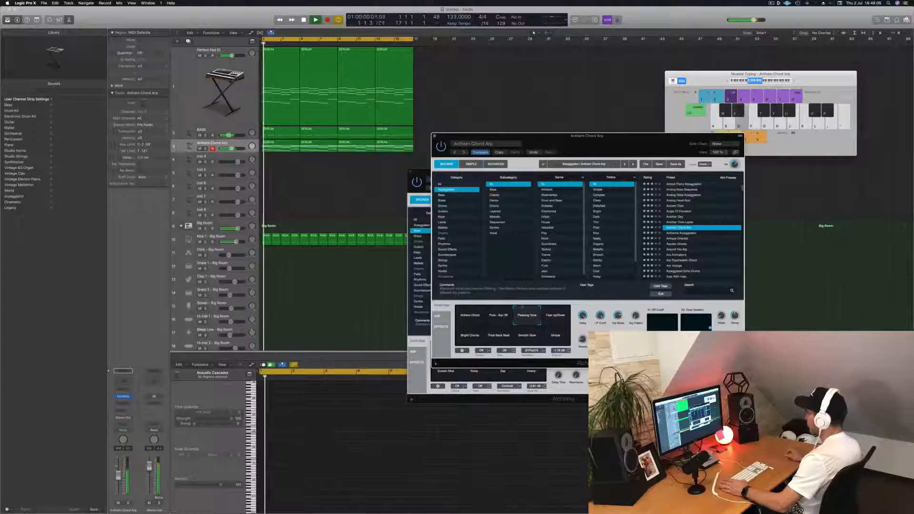
left_click(497, 338)
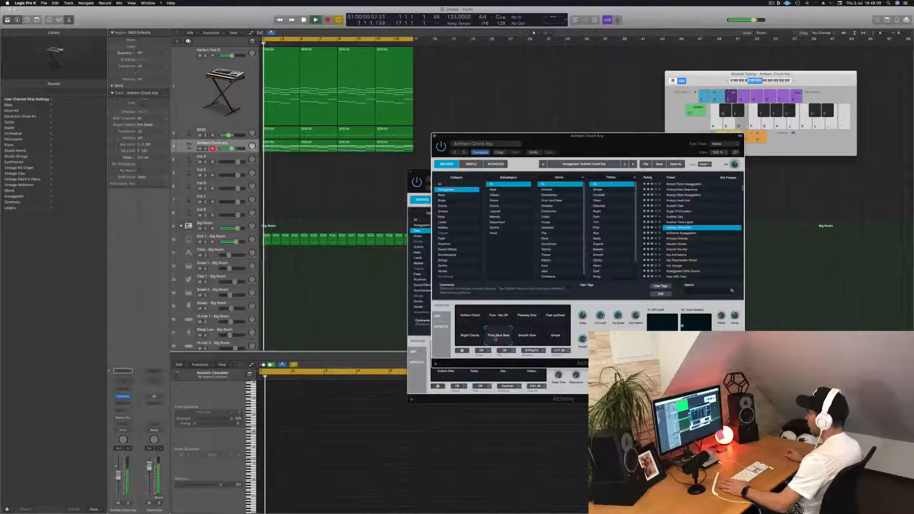
Move the Anthem Chord Arp instrument window aside and raise the track's volume slightly during playback.
left_click_drag(631, 136, 663, 108)
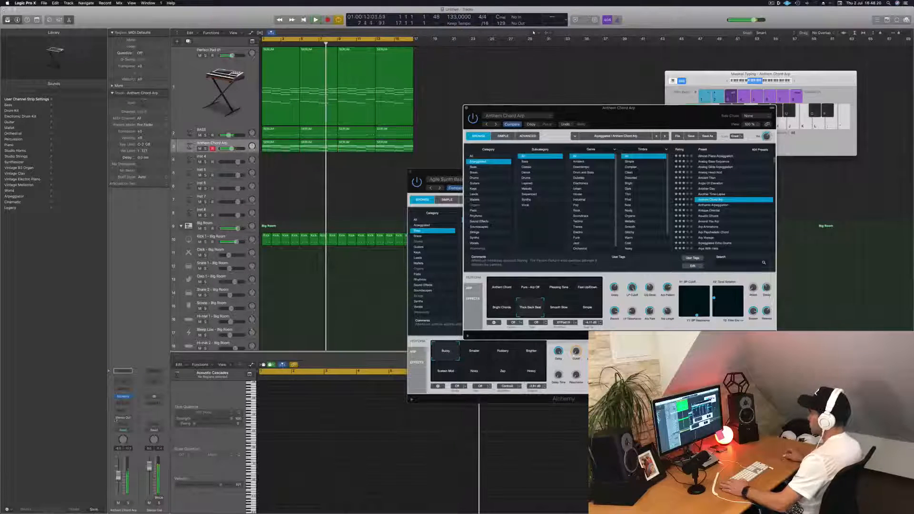
left_click_drag(118, 476, 118, 472)
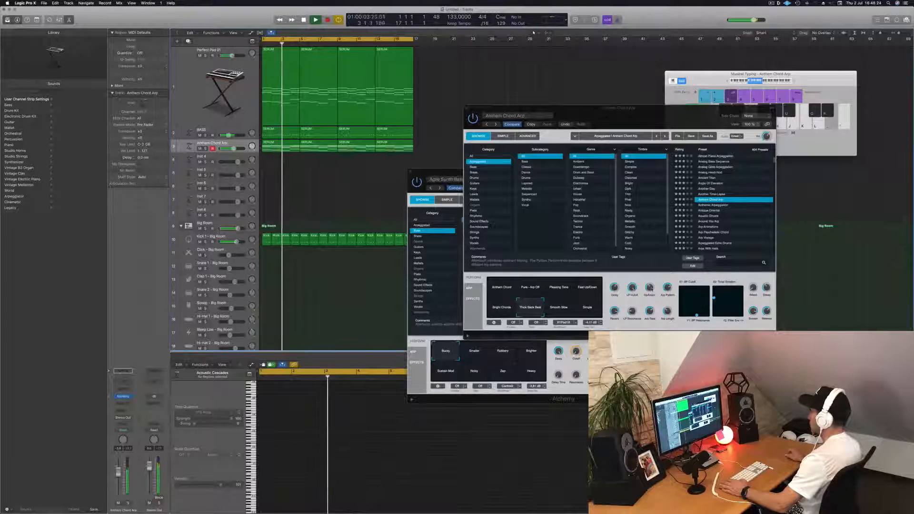
left_click(651, 284)
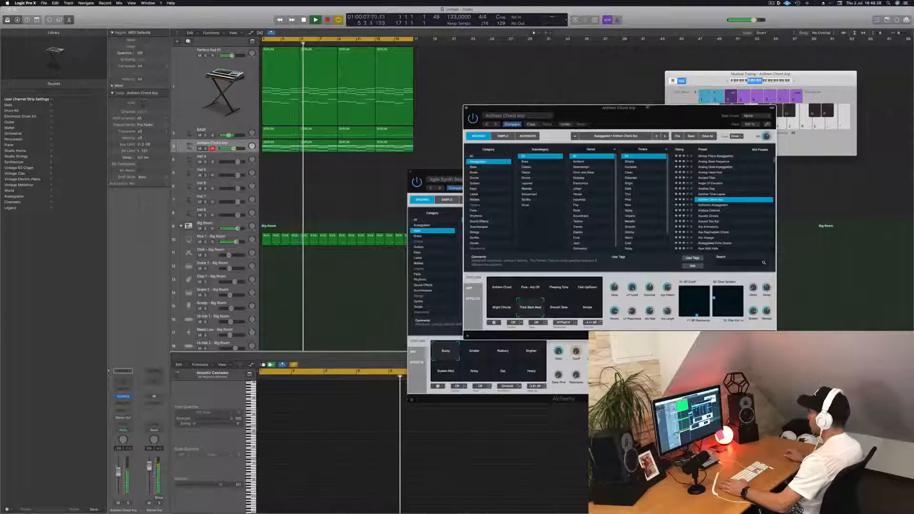
left_click_drag(660, 108, 730, 107)
key("space")
key("space")
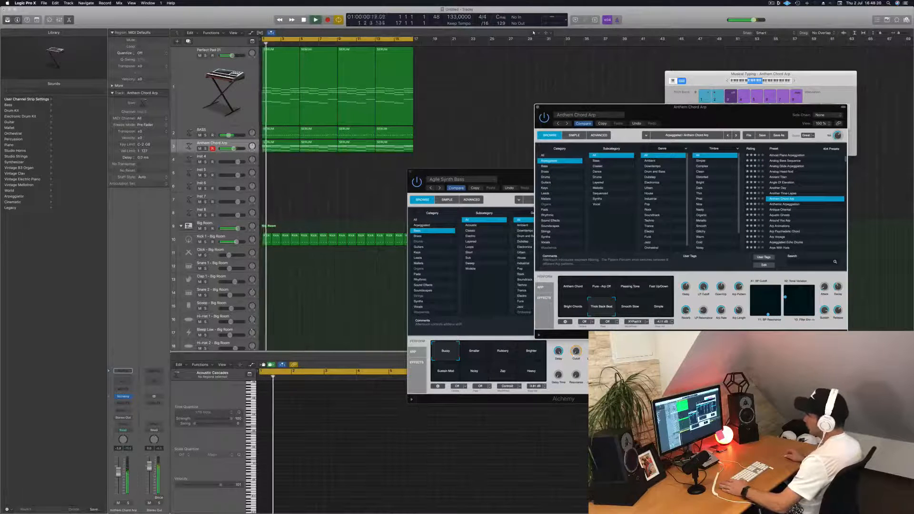
Close the Alchemy windows of the Anthem Chord Arp and BASS tracks to clear the arrangement.
left_click(468, 148)
left_click_drag(537, 107, 501, 116)
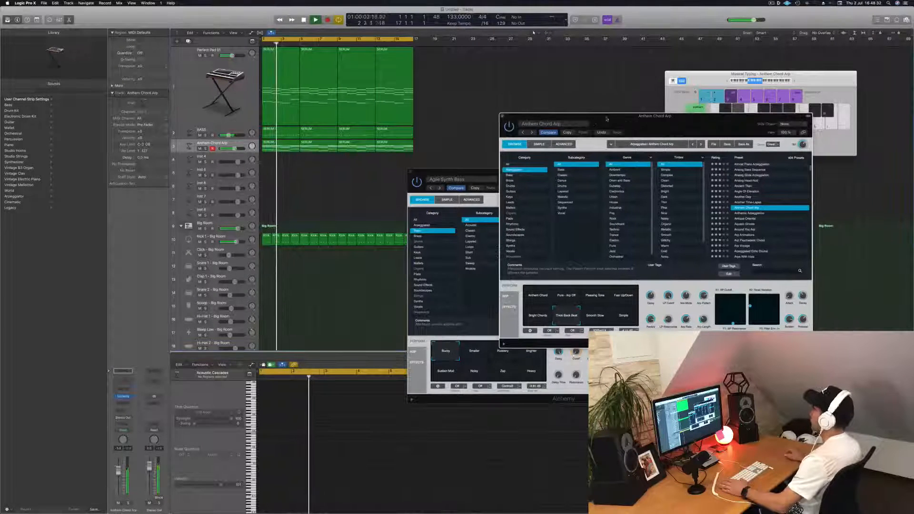
left_click(501, 116)
left_click_drag(478, 169, 522, 167)
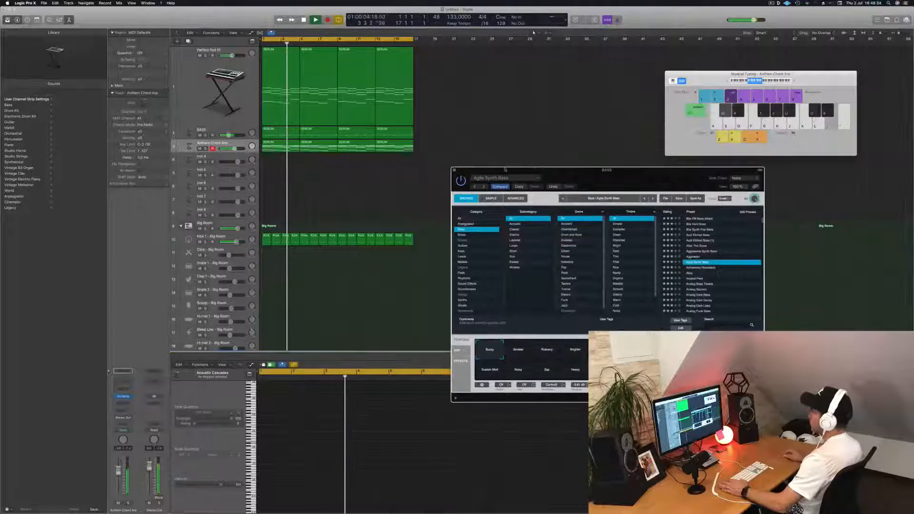
left_click(453, 171)
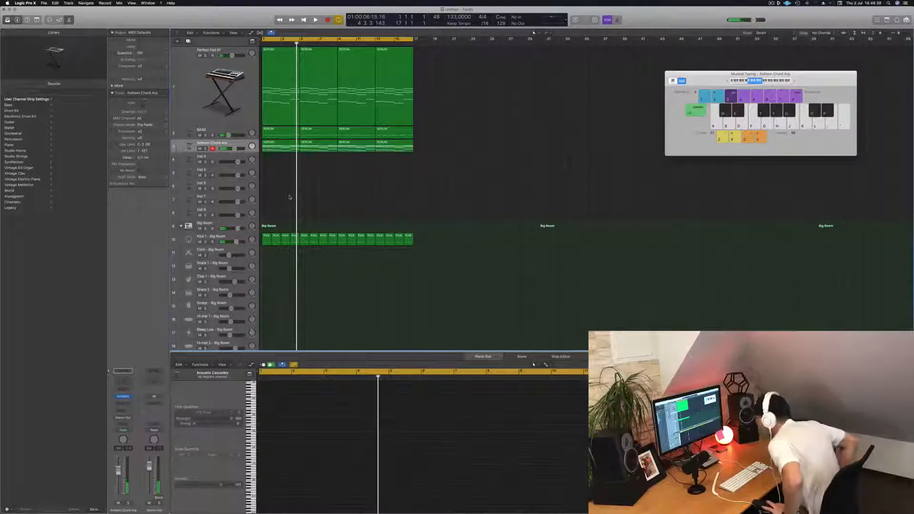
Lower the Anthem Chord Arp track's volume to about -4.2 dB while playing the arrangement from the start.
key("space")
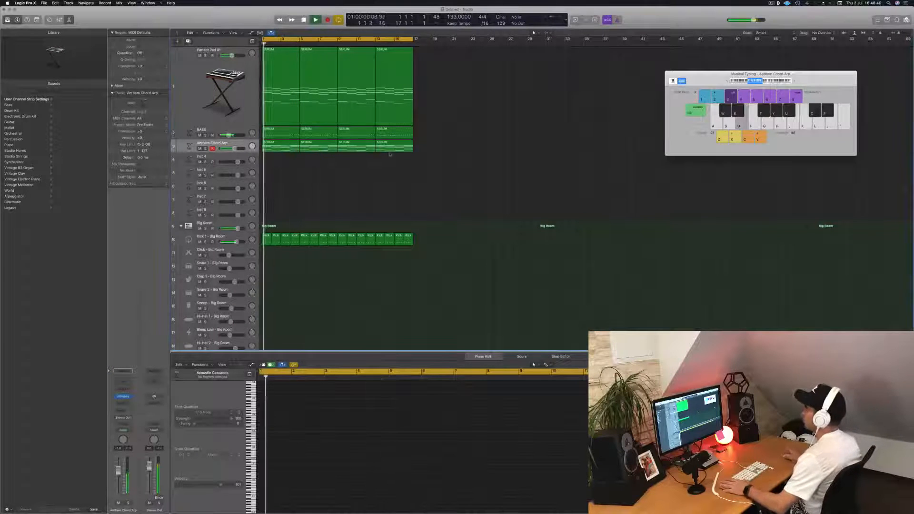
left_click_drag(234, 149, 233, 149)
key("Return")
scroll(351, 194, "down", 3)
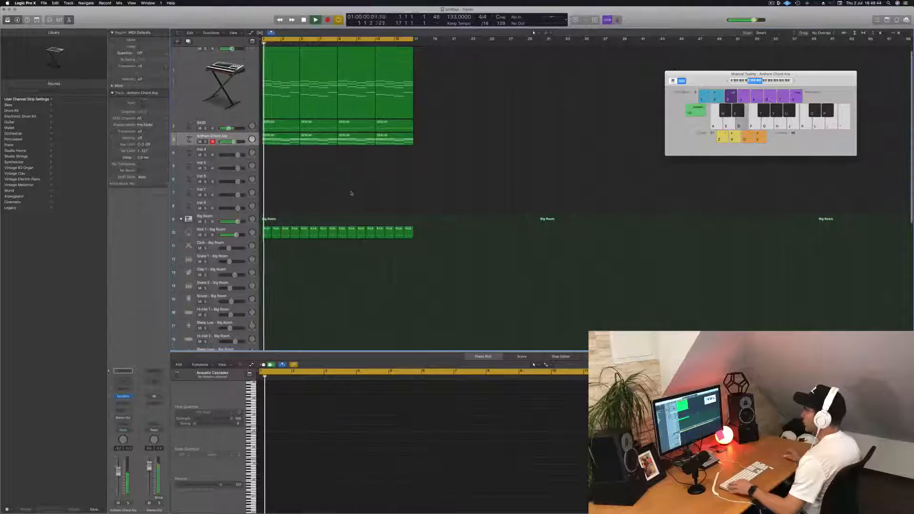
scroll(319, 188, "up", 3)
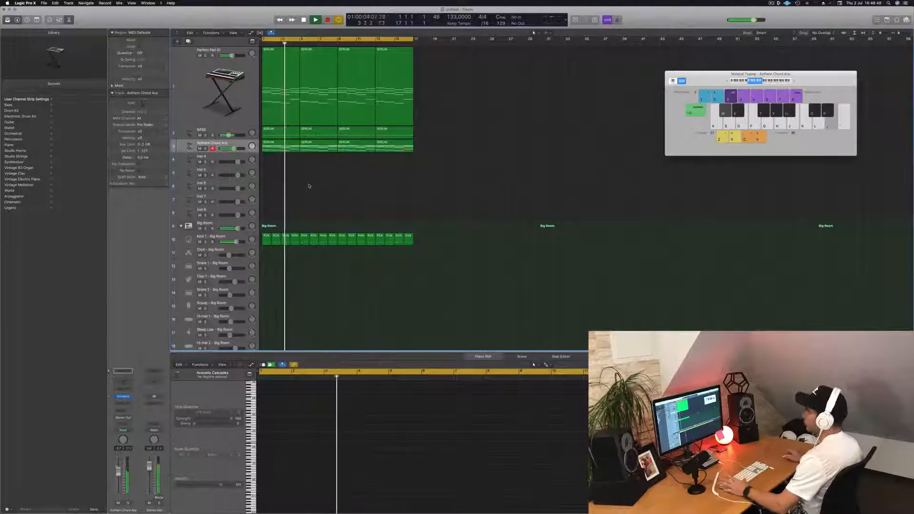
left_click_drag(234, 148, 233, 149)
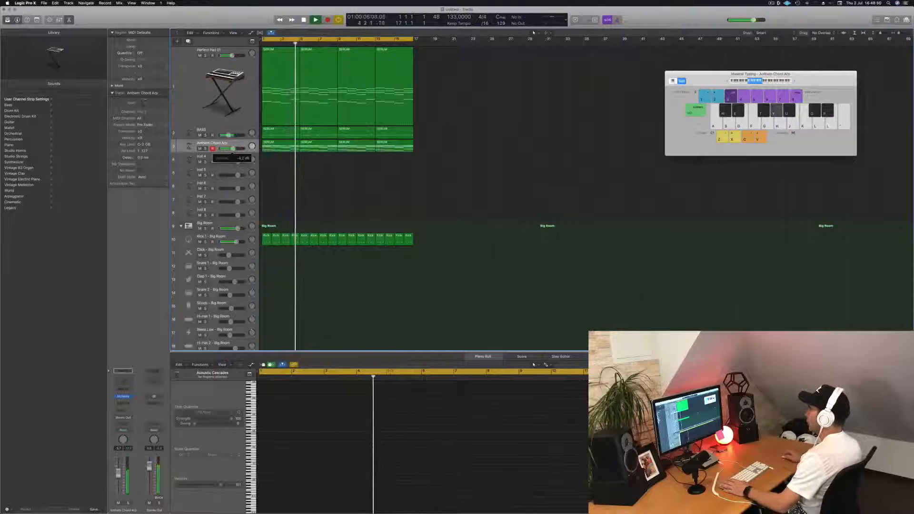
key("Return")
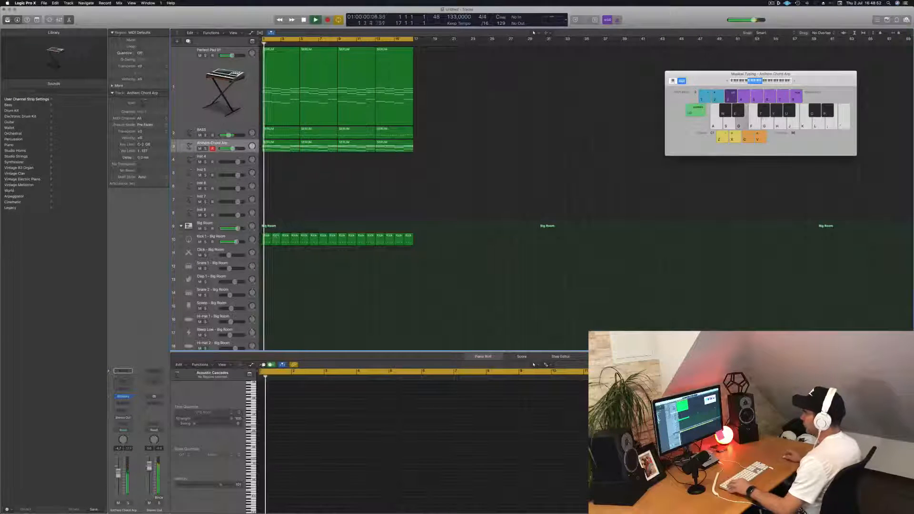
Copy the first kick region onto the Snare 1 track and edit its notes into a snare pattern.
left_click_drag(266, 238, 265, 274)
left_click_drag(321, 454, 261, 476)
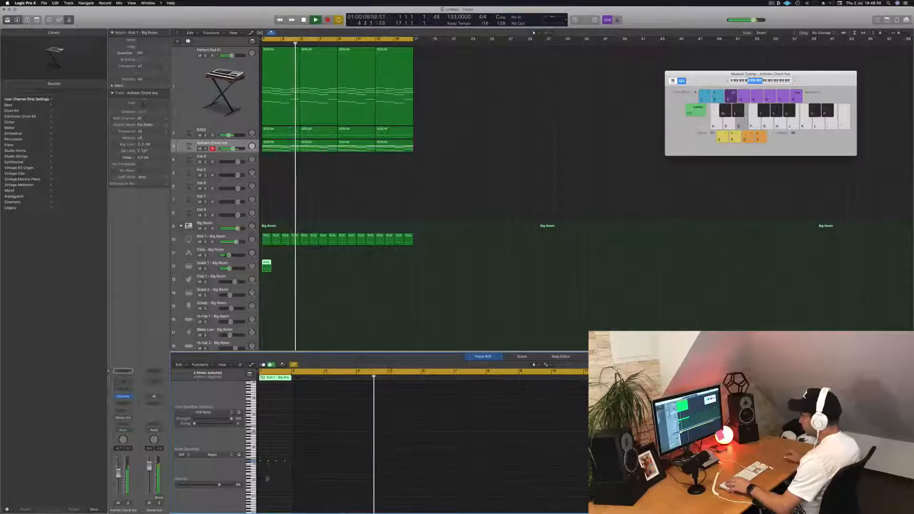
key("space")
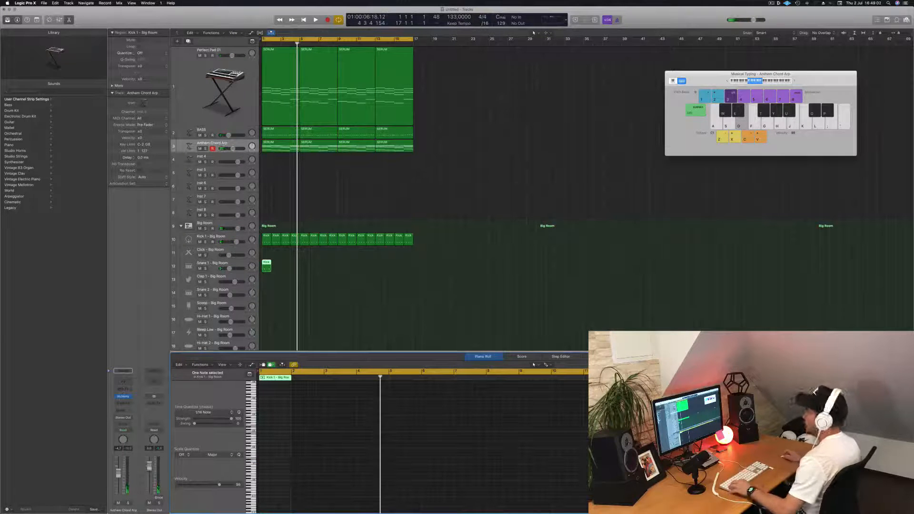
Repeat the Snare 1 region across all sixteen bars and lower the snare track's volume slightly during playback.
left_click_drag(267, 262, 287, 269)
left_click_drag(319, 264, 342, 267)
left_click(338, 286)
key("space")
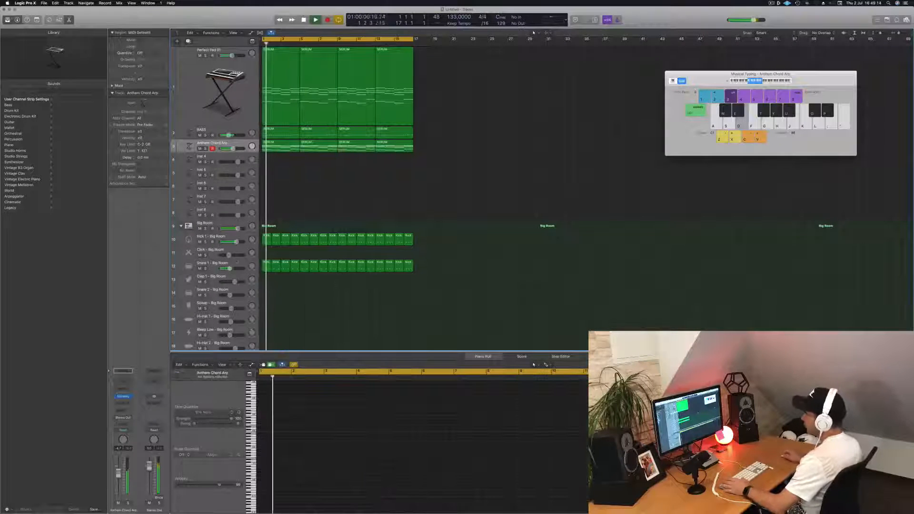
left_click(237, 263)
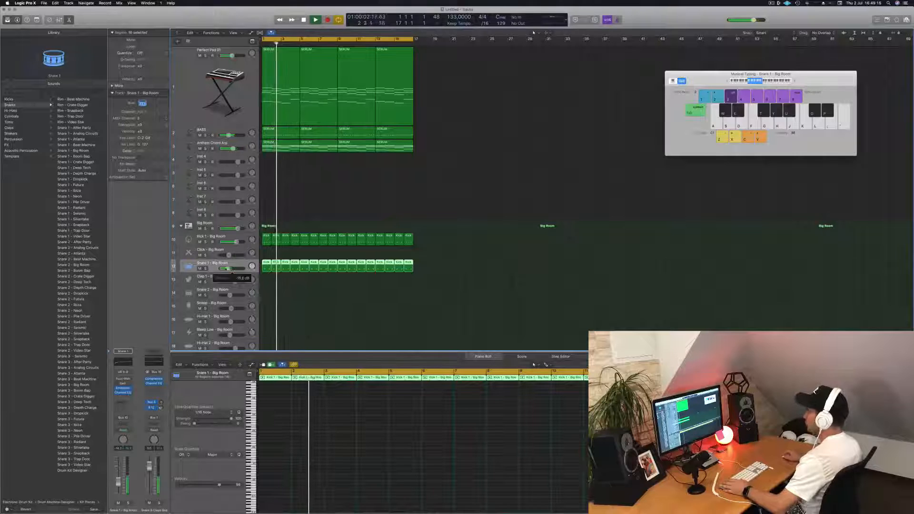
left_click(329, 304)
Move the first kick region onto the Hi-Hat Open track at bar 1.
left_click(266, 241)
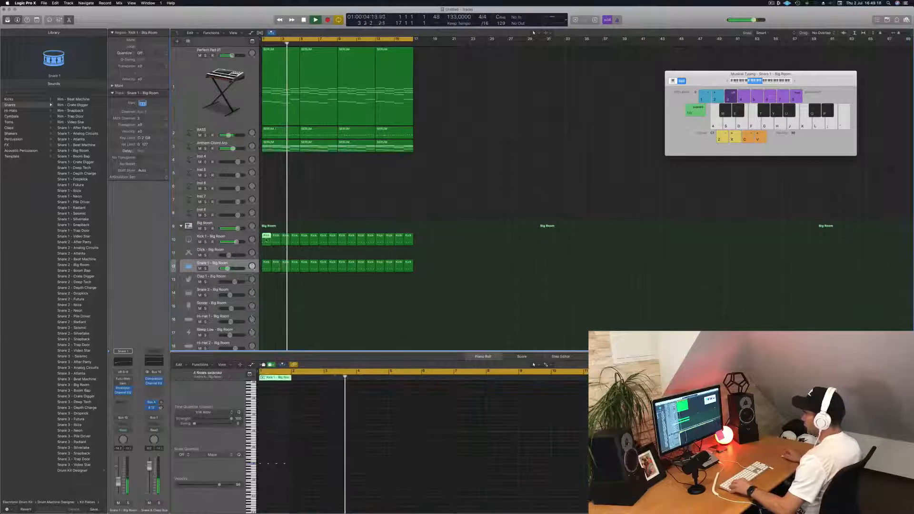
scroll(336, 306, "down", 4)
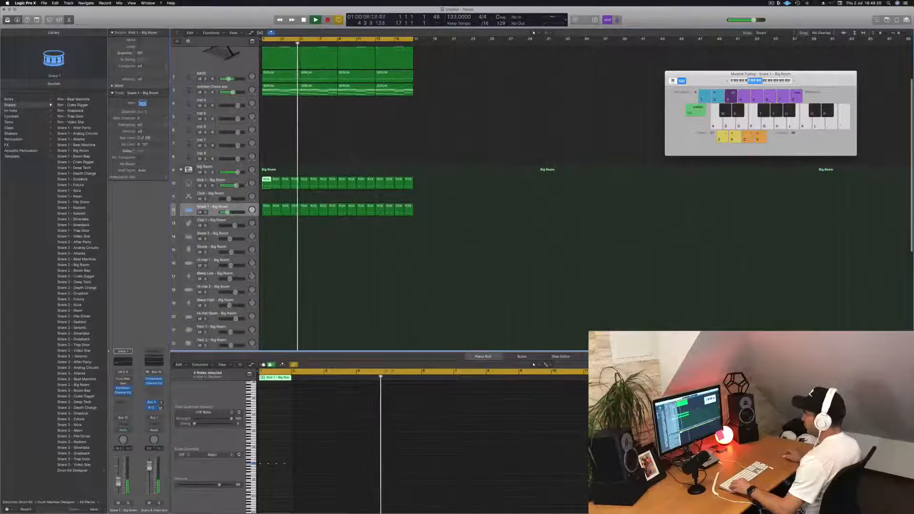
left_click_drag(267, 183, 267, 327)
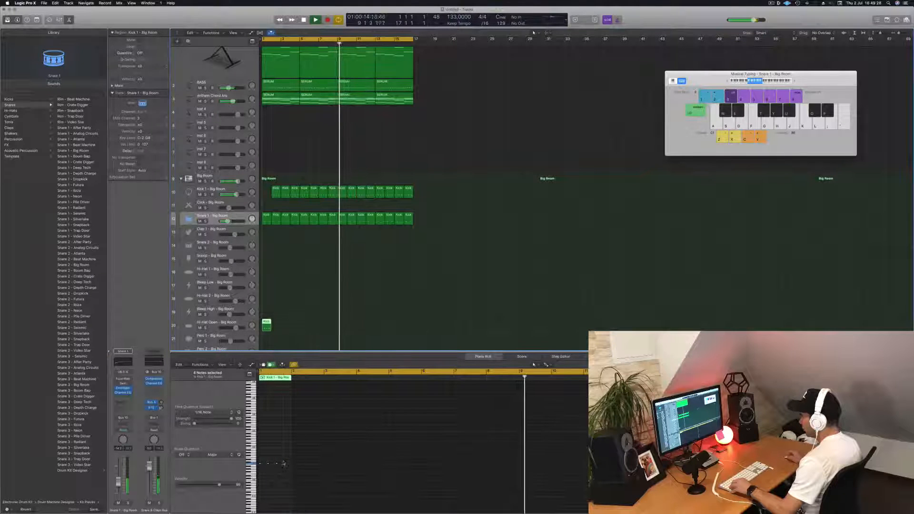
Transpose the four notes of the Hi-Hat Open region up ten semitones and restart playback to hear them.
left_click_drag(285, 461, 257, 465)
key("alt+Up")
key("alt+Up")
key("alt+Up")
key("alt+Up")
key("alt+Up")
key("alt+Up")
key("alt+Up")
key("alt+Up")
key("alt+Up")
key("alt+Up")
key("space")
key("space")
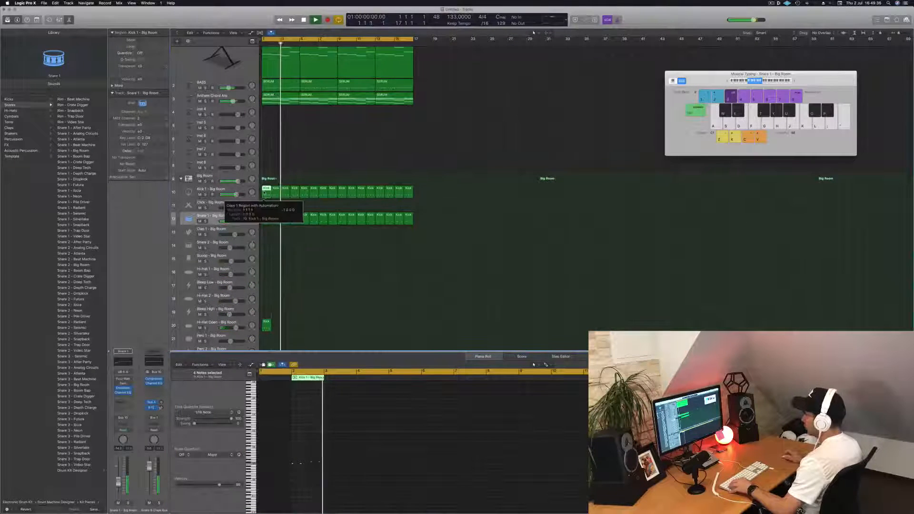
Refill bar 1 of the Kick 1 track and shift the Hi-Hat Open notes half a beat later onto the offbeats.
key("Return")
key("space")
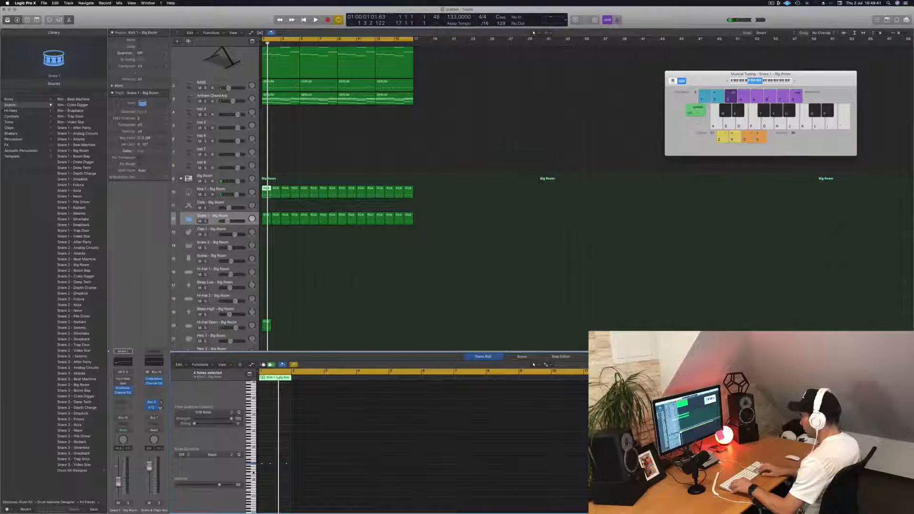
key("Return")
key("space")
left_click(284, 436)
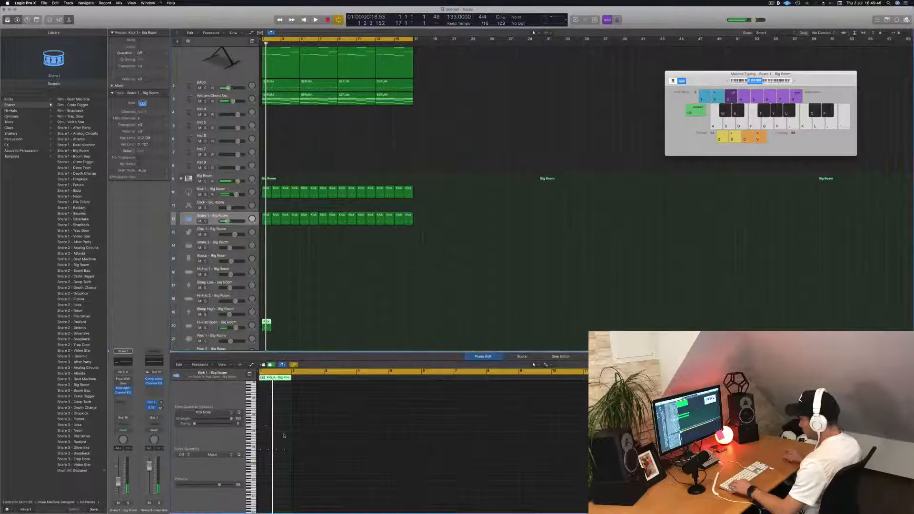
key("space")
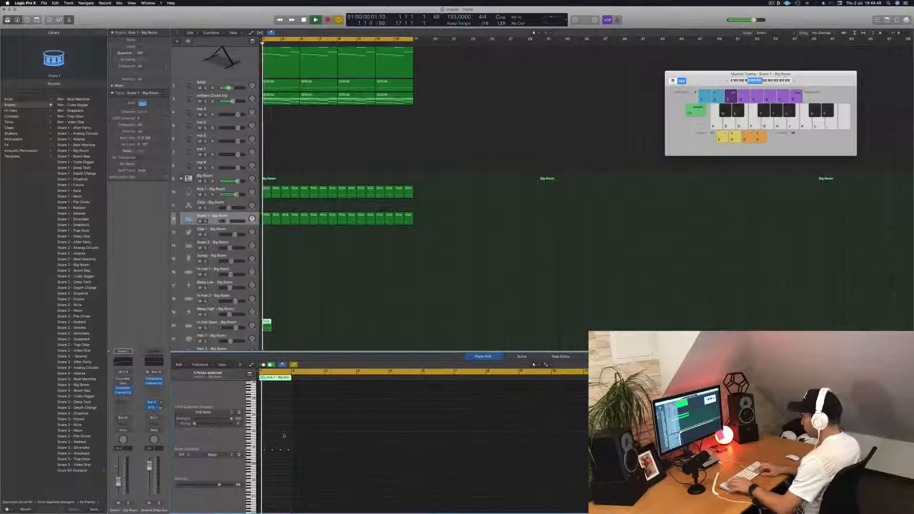
Audition the offbeat hi-hat from the start and repeat its region across all sixteen bars.
key("Return")
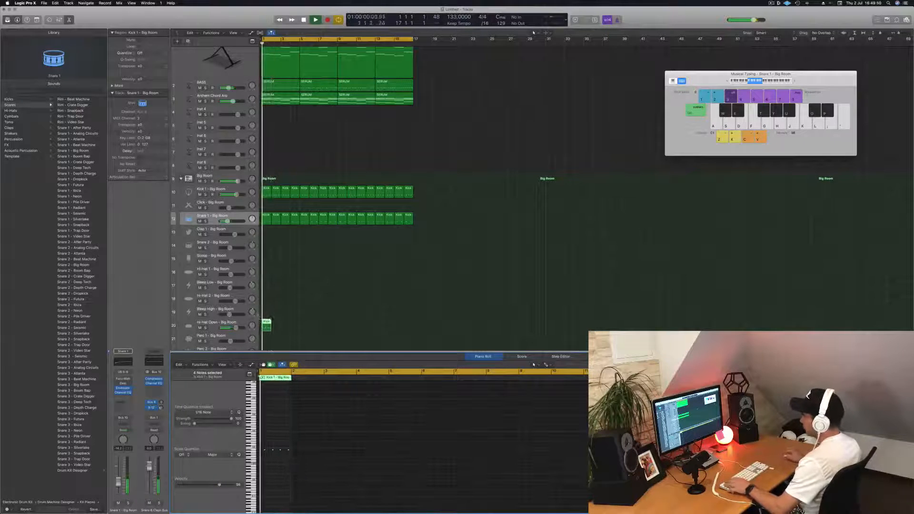
key("space")
key("space")
left_click_drag(267, 326, 343, 324)
key("space")
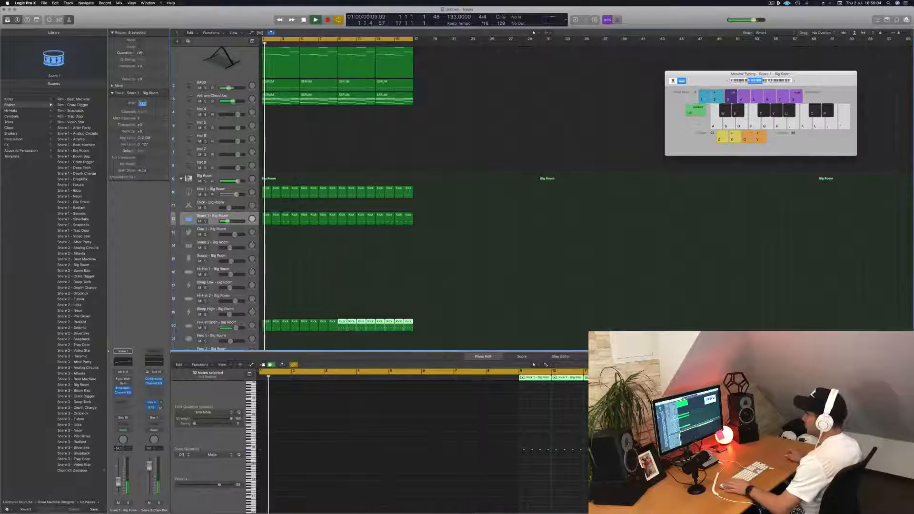
Audition Deep Tech hi-hats on the Hi-Hat Open track, settle on Hi-Hat Open - Deep Tech, and lower the track's volume.
left_click(215, 323)
key("space")
key("space")
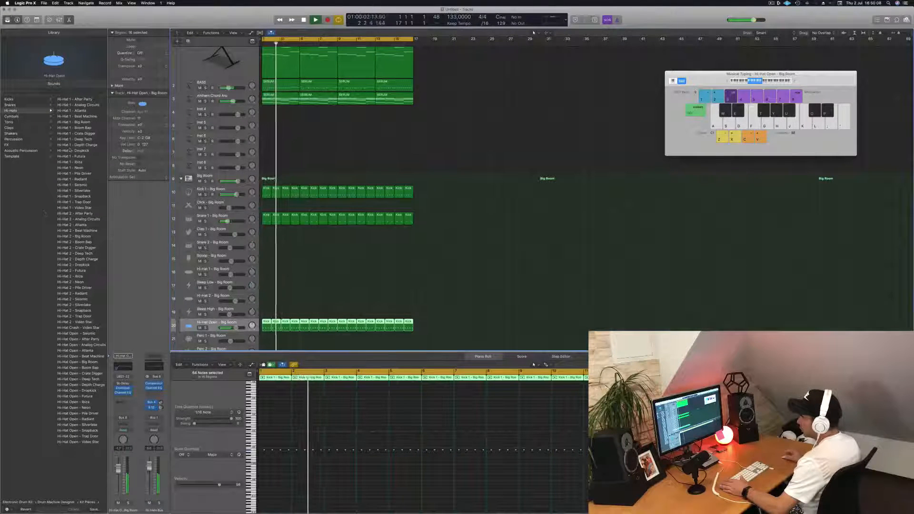
left_click(81, 139)
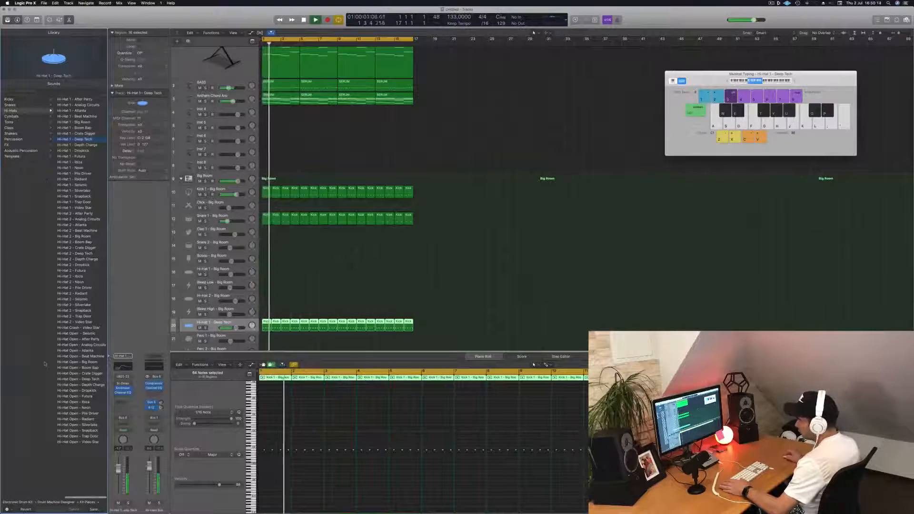
left_click(367, 298)
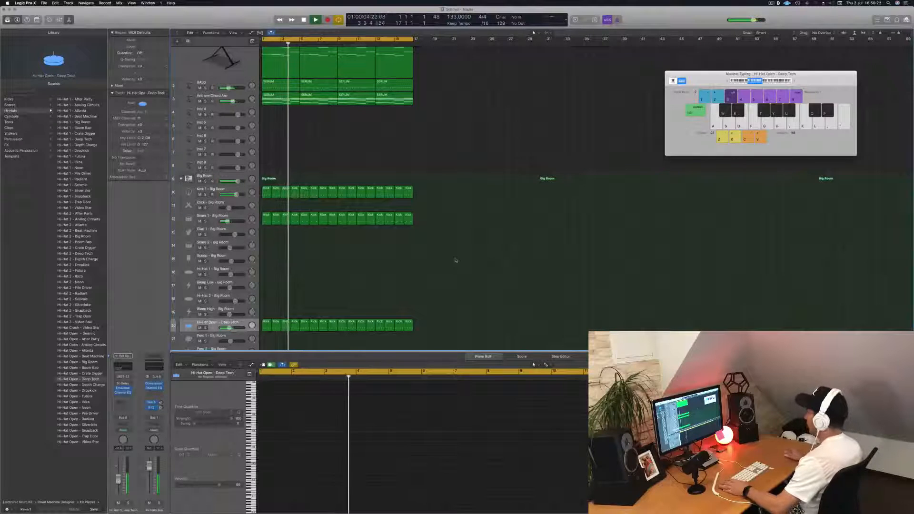
key("space")
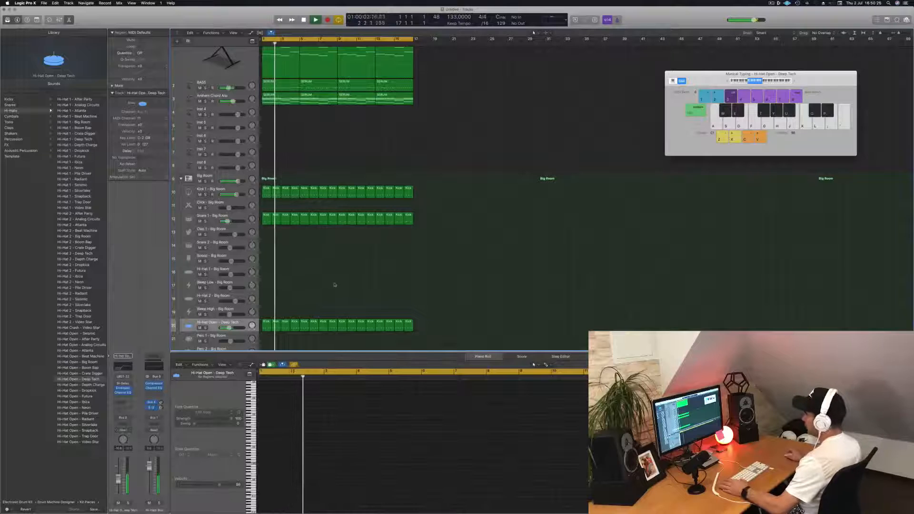
Copy the first kick region onto the Scoop track and reduce it to one transposed note on the bar's last offbeat.
scroll(336, 281, "up", 1)
scroll(336, 281, "down", 1)
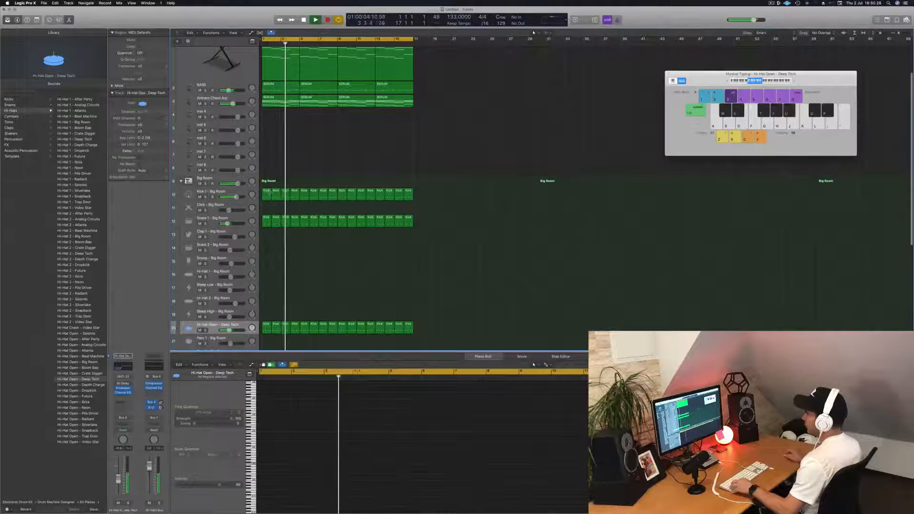
left_click_drag(266, 192, 265, 271)
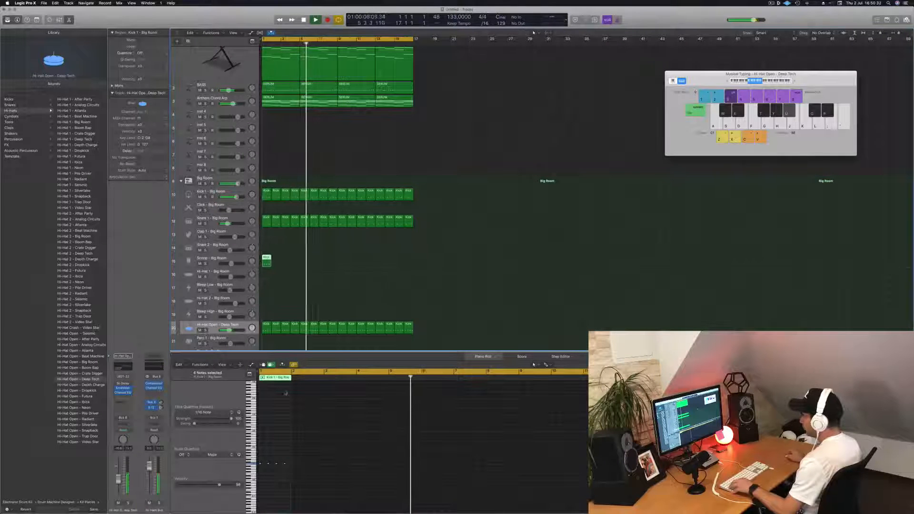
mouse_move(280, 468)
left_mouse_down()
mouse_move(259, 457)
mouse_move(289, 469)
left_mouse_up()
key("Delete")
key("alt+Right")
key("alt+Right")
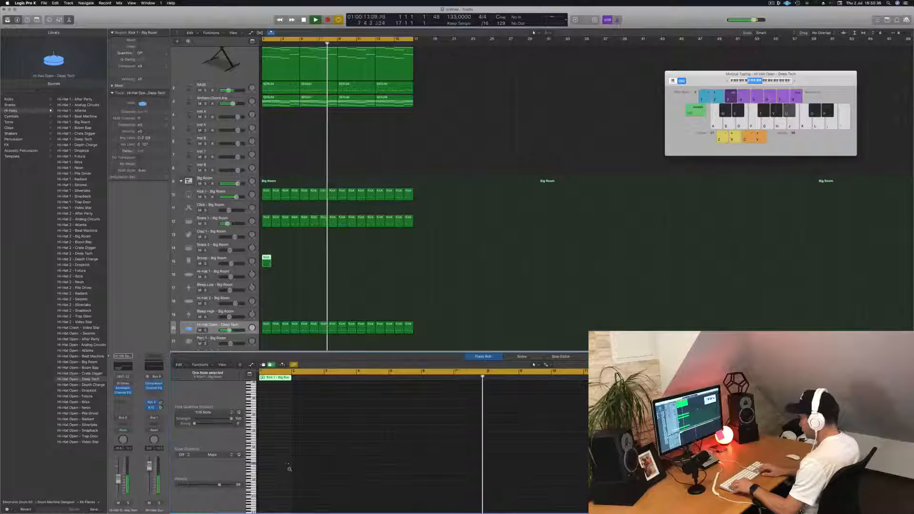
key("Return")
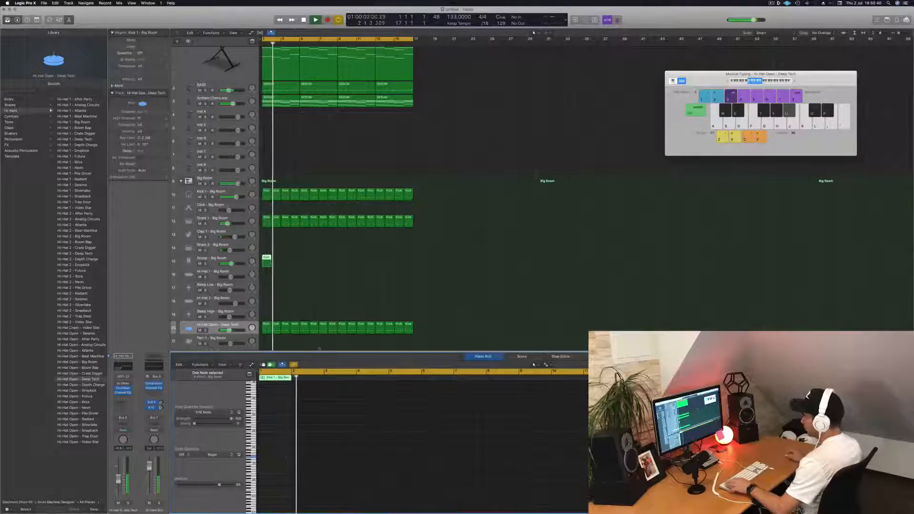
Repeat the one-bar Scoop region across all sixteen bars.
left_click_drag(267, 260, 301, 267)
left_click_drag(366, 269, 337, 262)
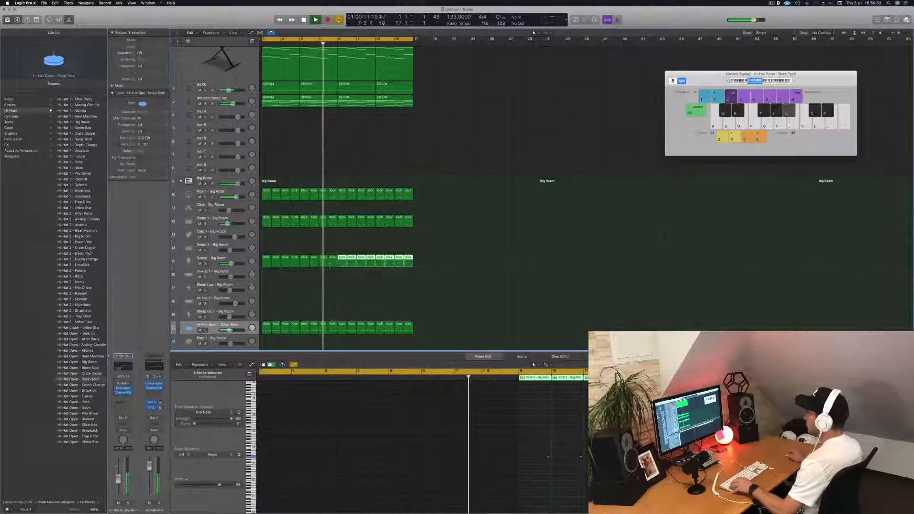
left_click(365, 136)
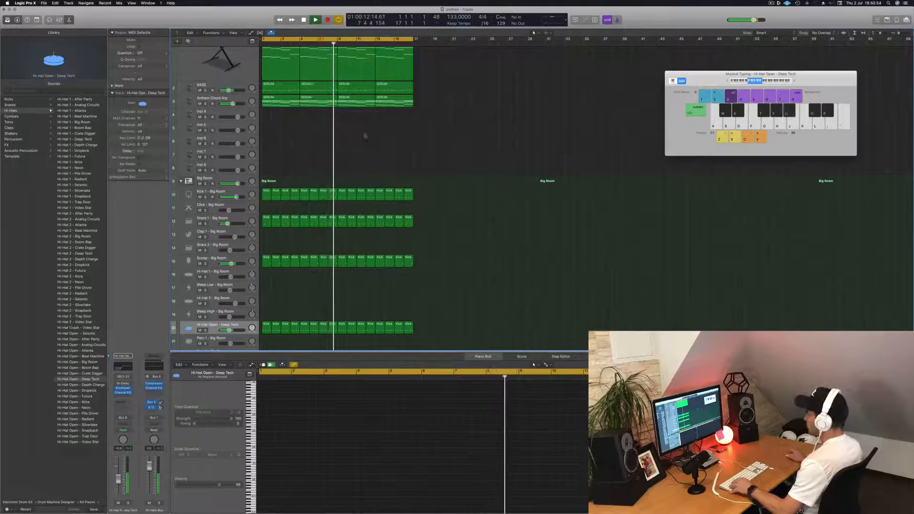
Save the project in the Logic folder under an Episode 113 file name.
key("super+s")
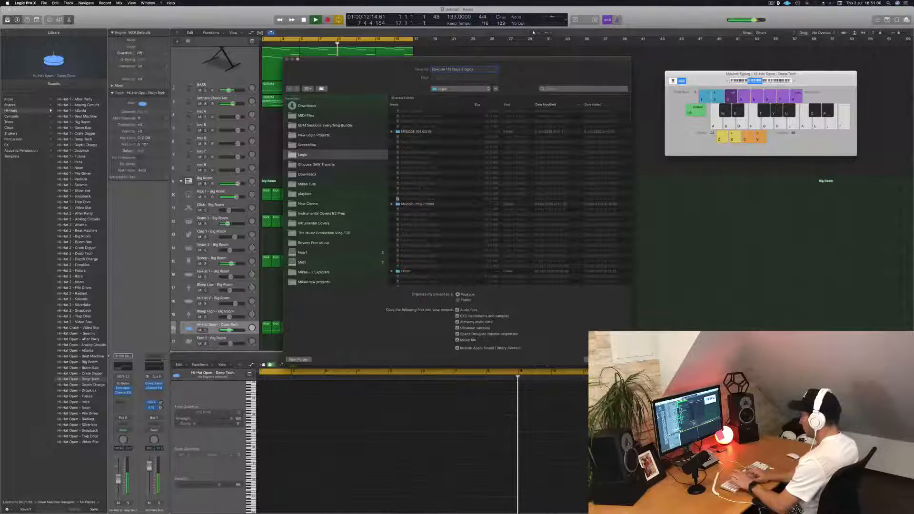
key("Return")
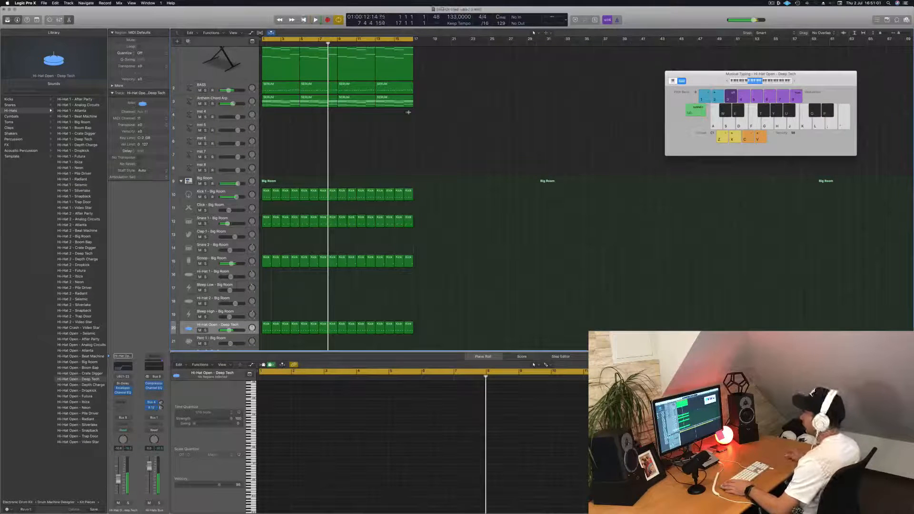
scroll(445, 117, "up", 5)
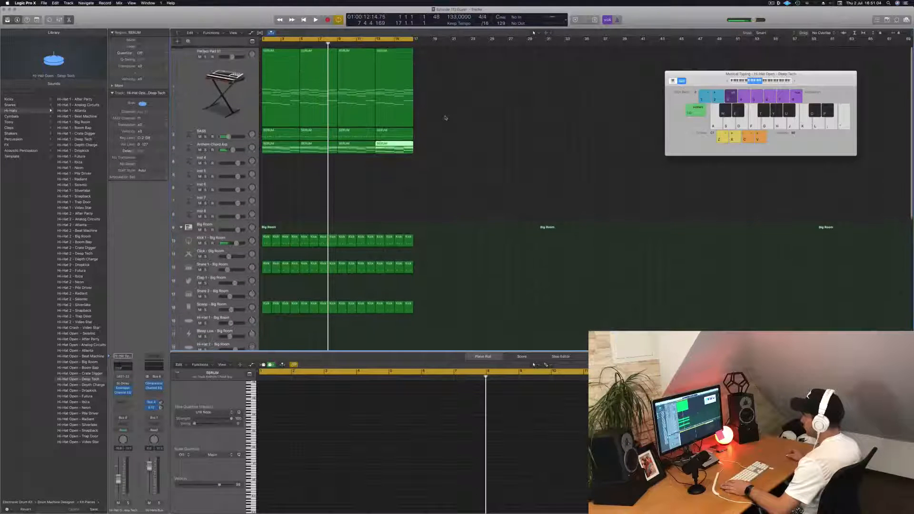
Play the arrangement from the start, reduce the track heights, and select the Scoop track.
key("Return")
key("space")
scroll(424, 158, "down", 3)
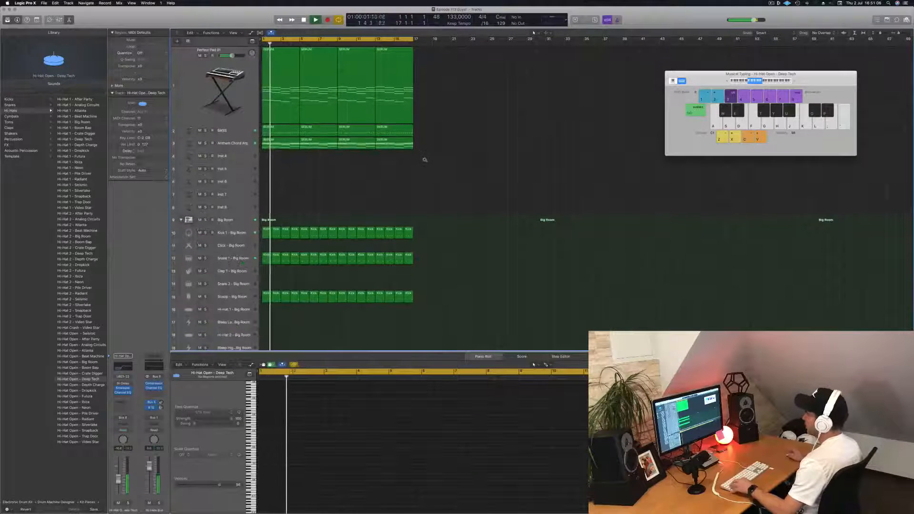
left_click(191, 282)
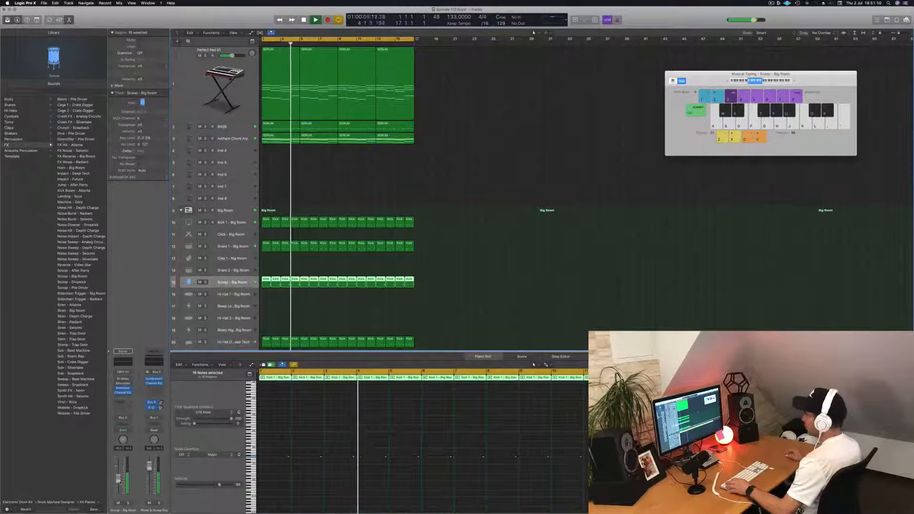
Copy the first kick region onto the Clap 1 track and reduce it to one transposed note on the first beat.
left_click_drag(266, 221, 264, 262)
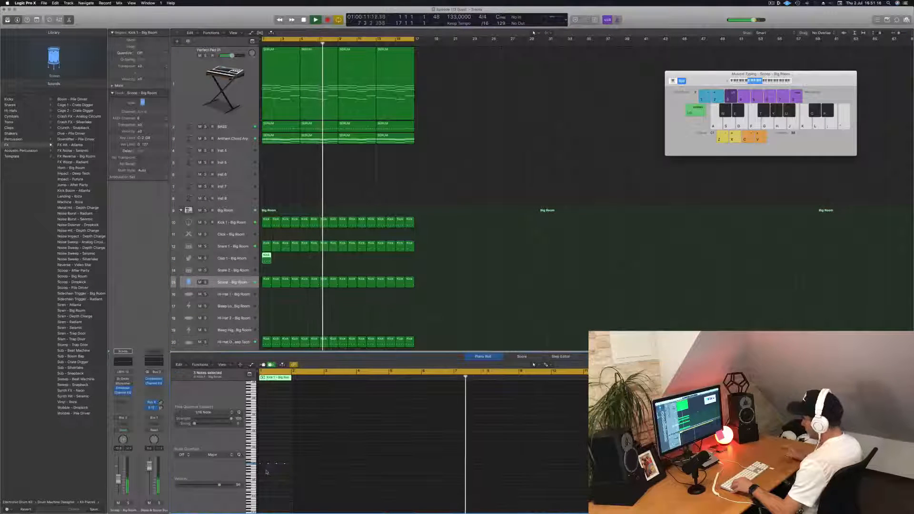
left_click_drag(273, 458, 243, 470)
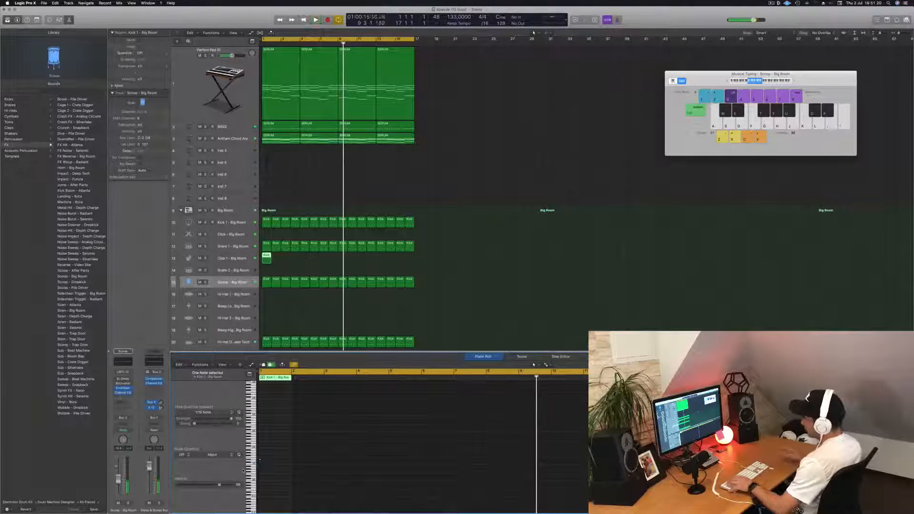
Open the Clap 1 track's Stereo Delay and raise its output mix to 57% left and 55% right.
left_click(244, 258)
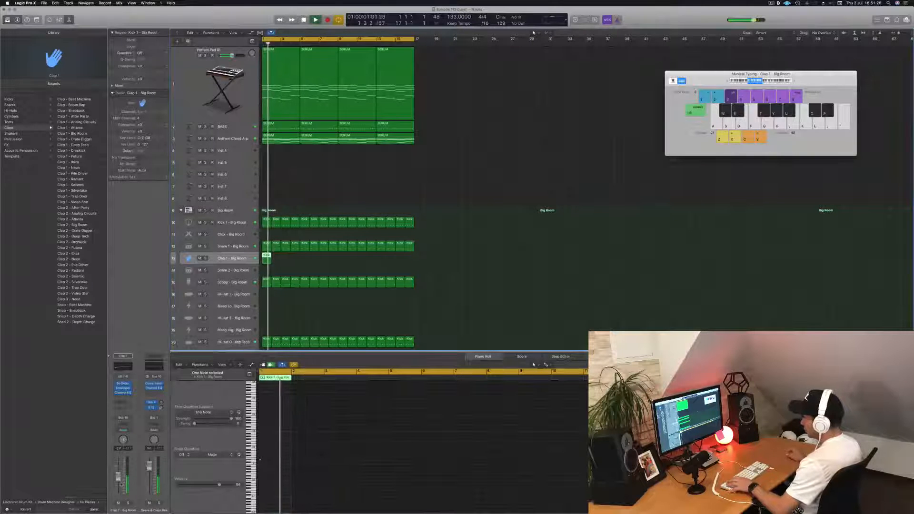
left_click(125, 387)
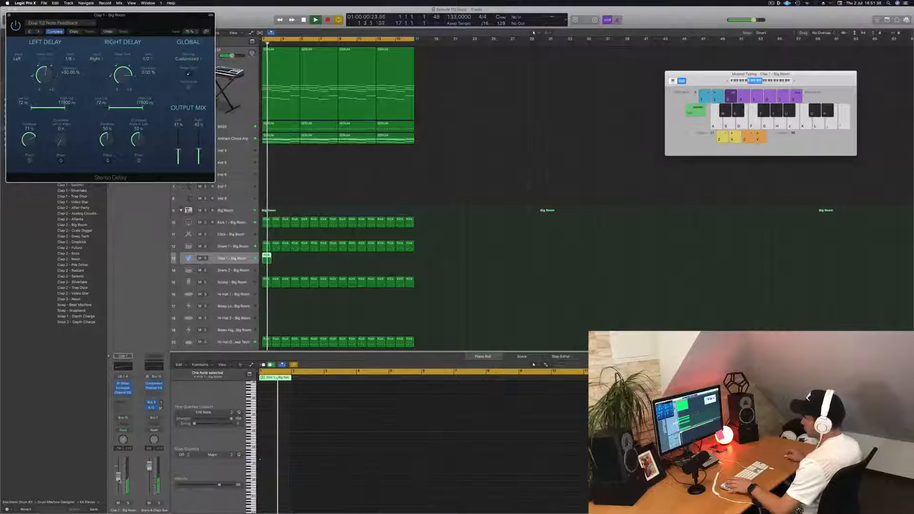
left_click_drag(181, 146, 182, 141)
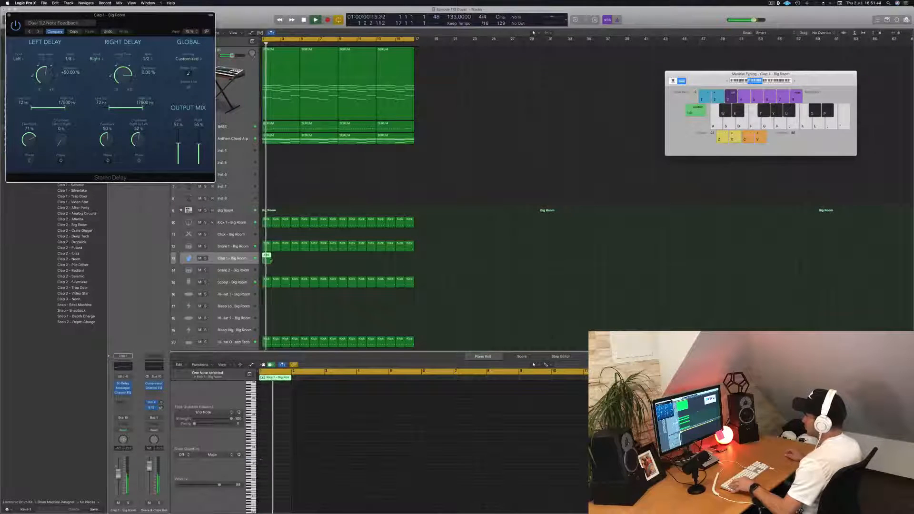
Repeat the clap region on every second bar through bar 15.
left_click(266, 260, "shift")
left_click_drag(286, 260, 346, 263)
Copy the first region of the Scoop track onto the Hi-Hat 1 track and reduce it to one transposed note on the first beat.
scroll(333, 257, "down", 3)
left_click(266, 256)
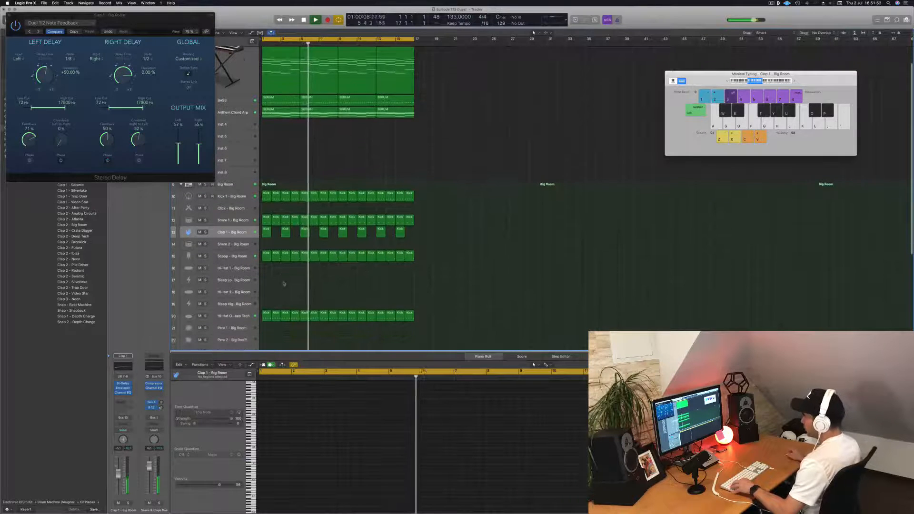
left_click_drag(266, 256, 266, 268)
left_click_drag(281, 452, 309, 469)
key("alt+Up")
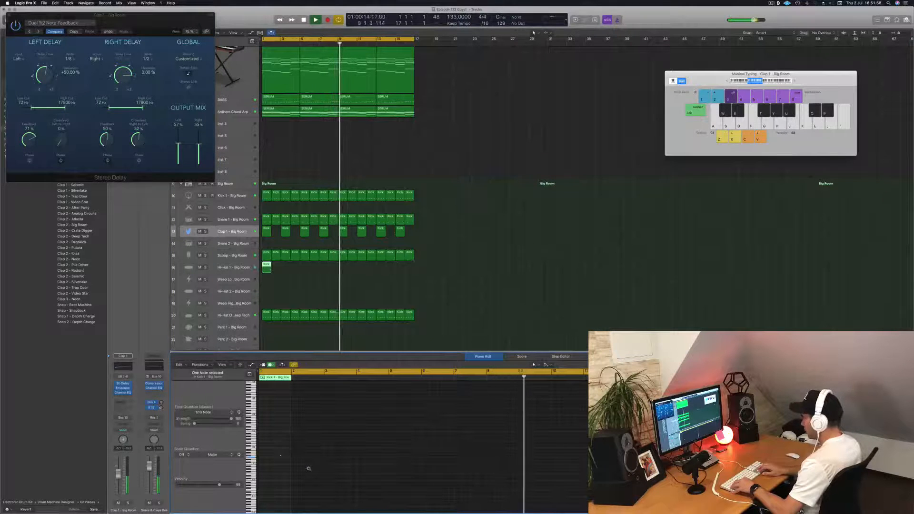
key("Return")
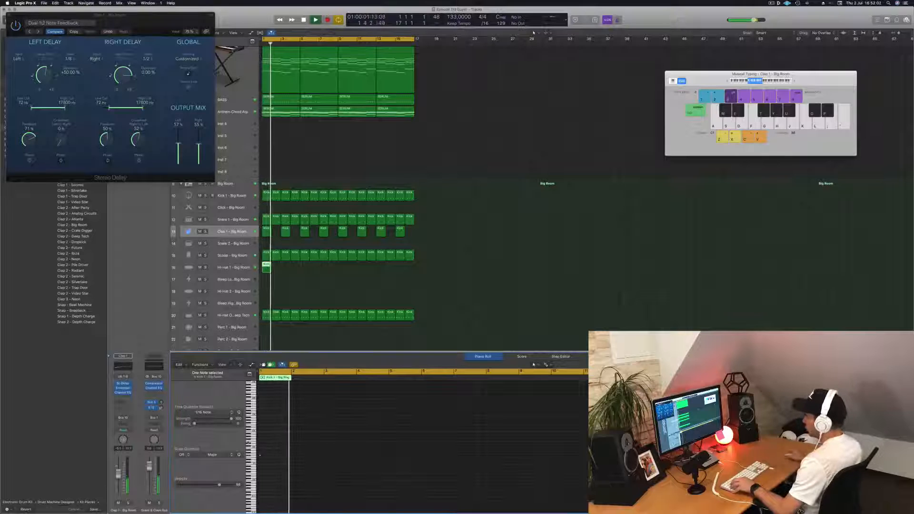
Duplicate the Hi-Hat 1 note into a syncopated five-note pattern and copy that pattern to the second half of the bar.
scroll(262, 452, "up", 3)
scroll(263, 452, "up", 10)
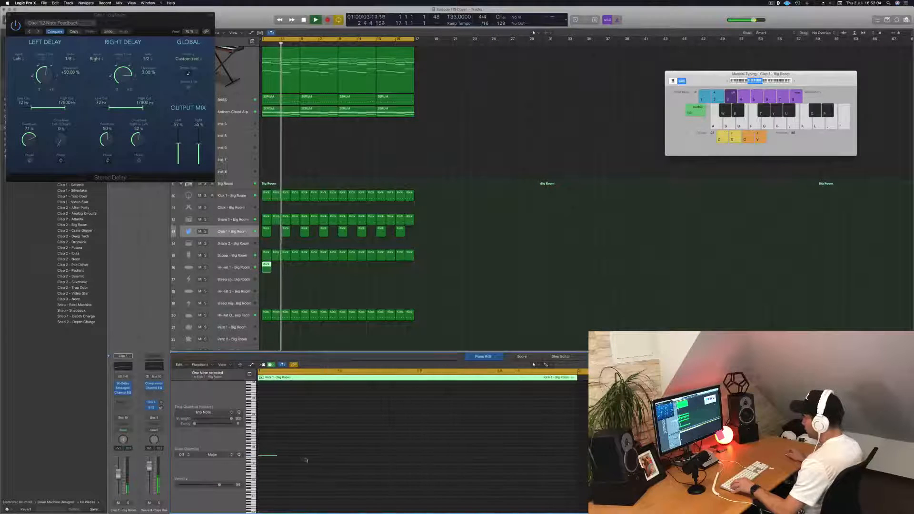
scroll(288, 453, "up", 5)
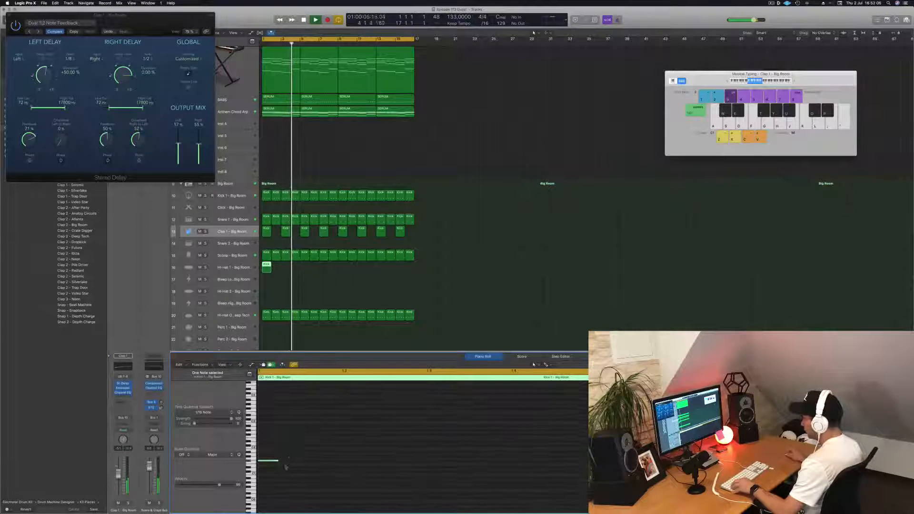
left_click_drag(273, 464, 317, 468)
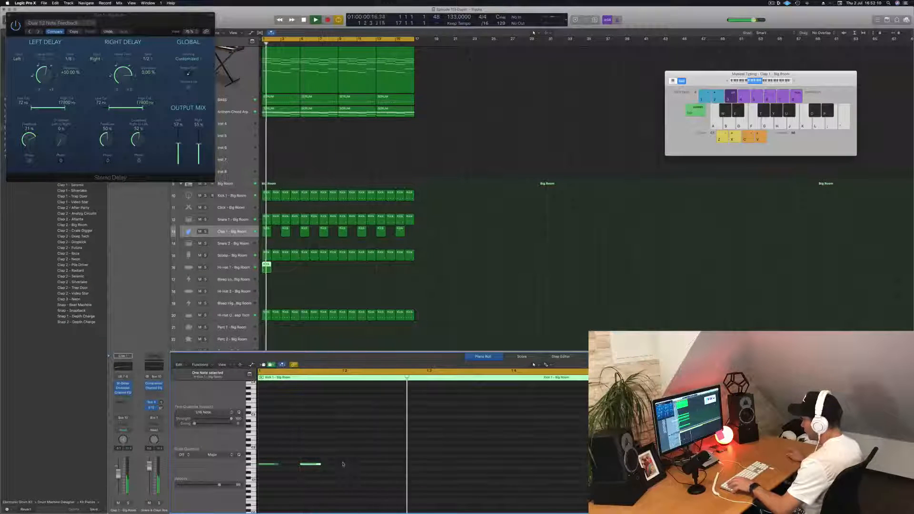
left_click_drag(313, 470, 333, 469)
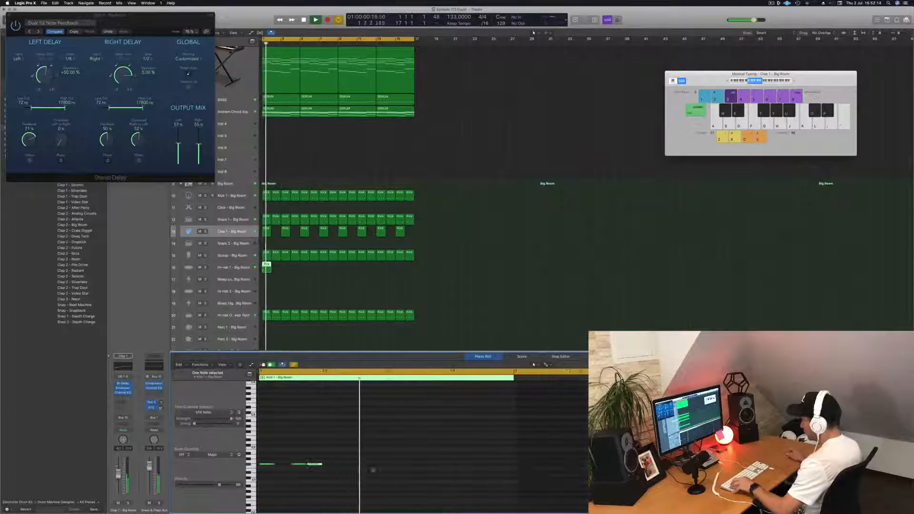
left_click_drag(265, 471, 344, 466)
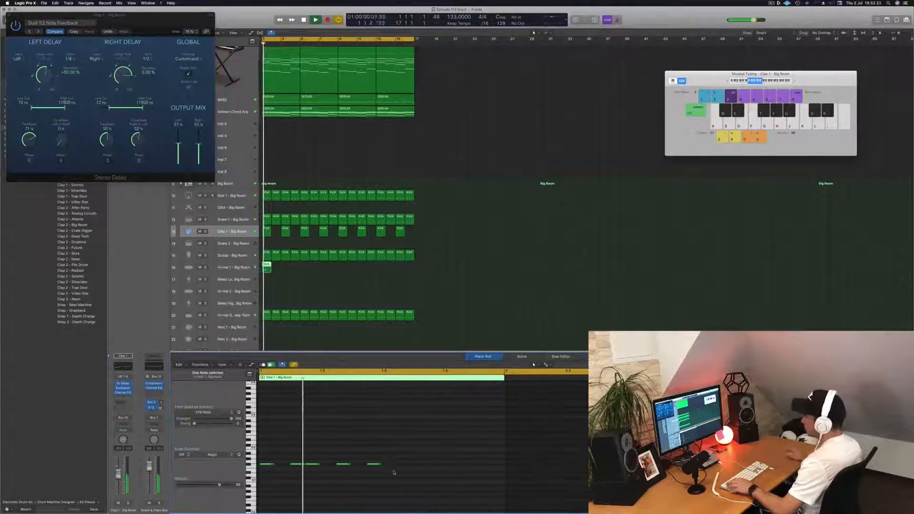
mouse_move(395, 462)
left_mouse_down()
mouse_move(267, 470)
mouse_move(391, 469)
mouse_move(384, 470)
left_mouse_up()
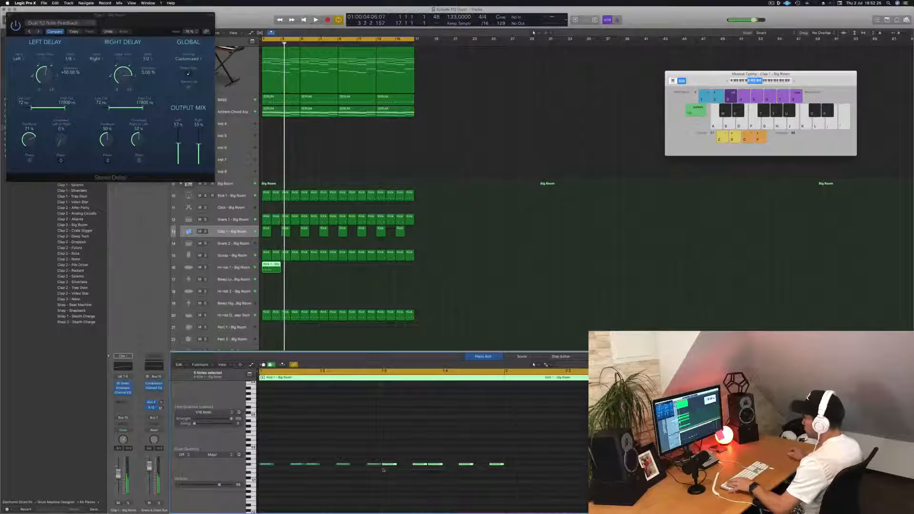
Split the Hi-Hat 1 region at bar 2 with the Split option for overlapping notes, and delete the excess part.
left_click_drag(272, 268, 288, 280)
key("Delete")
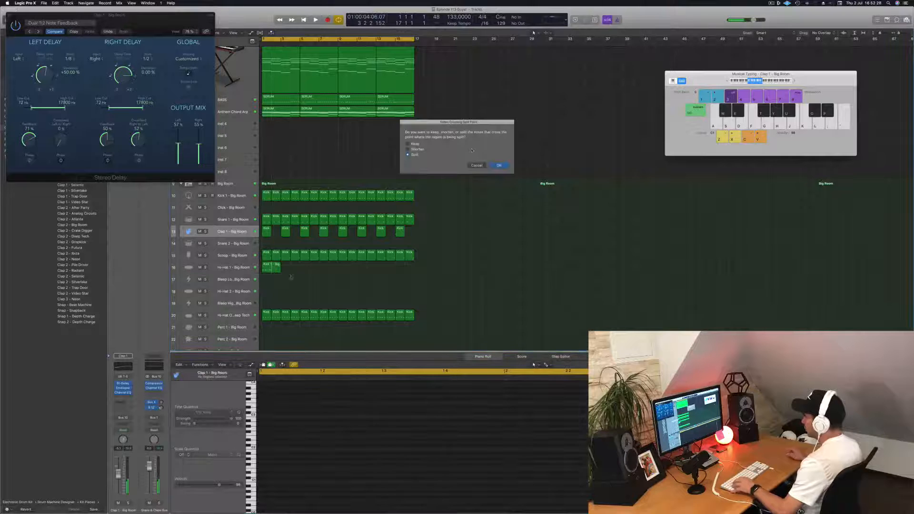
left_click(498, 167)
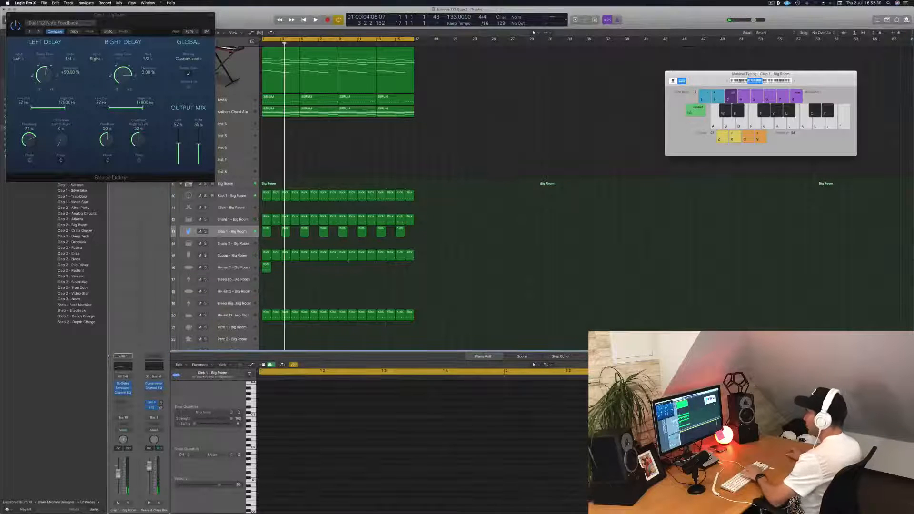
Repeat the one-bar Hi-Hat 1 region through bar 16 and play the arrangement.
left_click(267, 268)
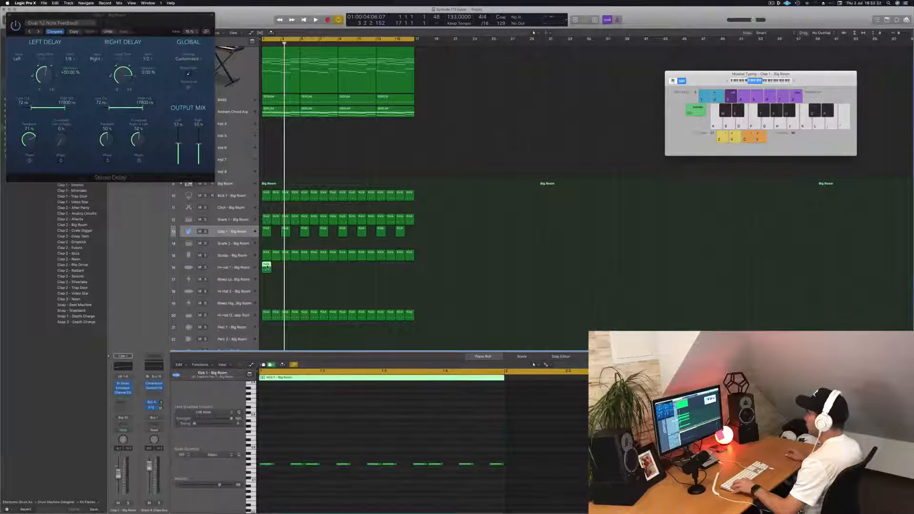
left_click_drag(273, 270, 342, 270)
key("space")
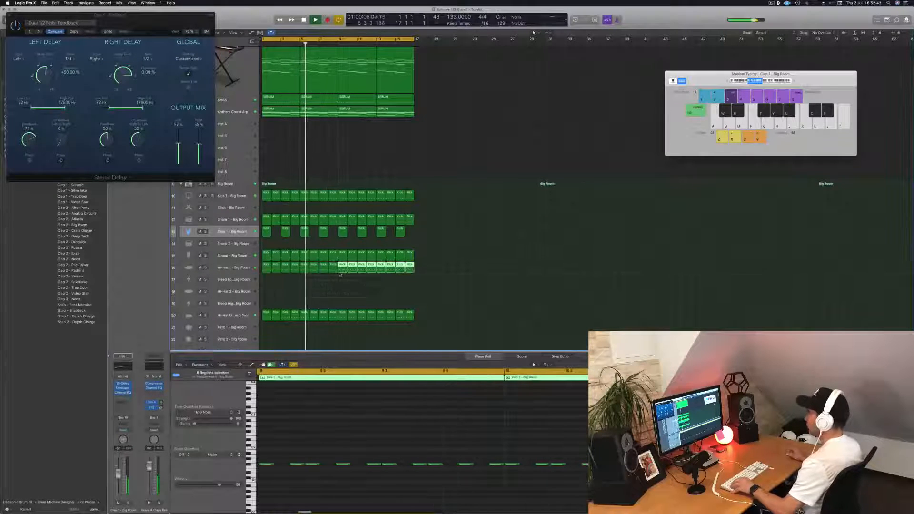
Close the clap delay, open Hi-Hat 1's Stereo Delay, and set the right delay time to 5 ms and the right output mix to 100%.
left_click(9, 16)
key("Return")
left_click(190, 268)
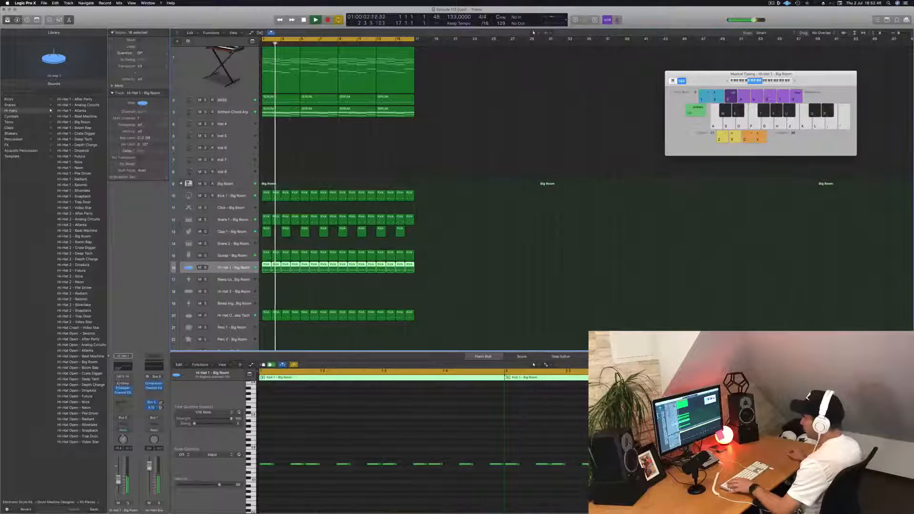
left_click(123, 384)
left_click_drag(138, 15, 282, 80)
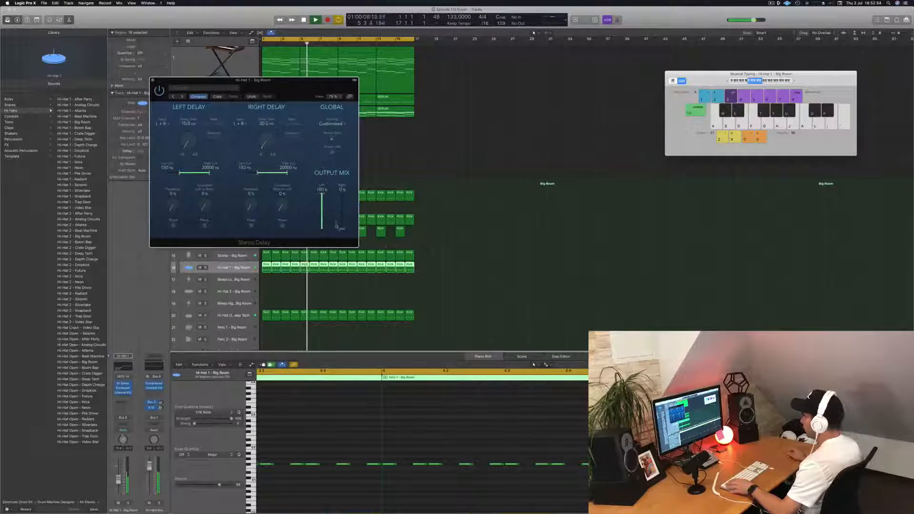
left_click_drag(302, 93, 422, 114)
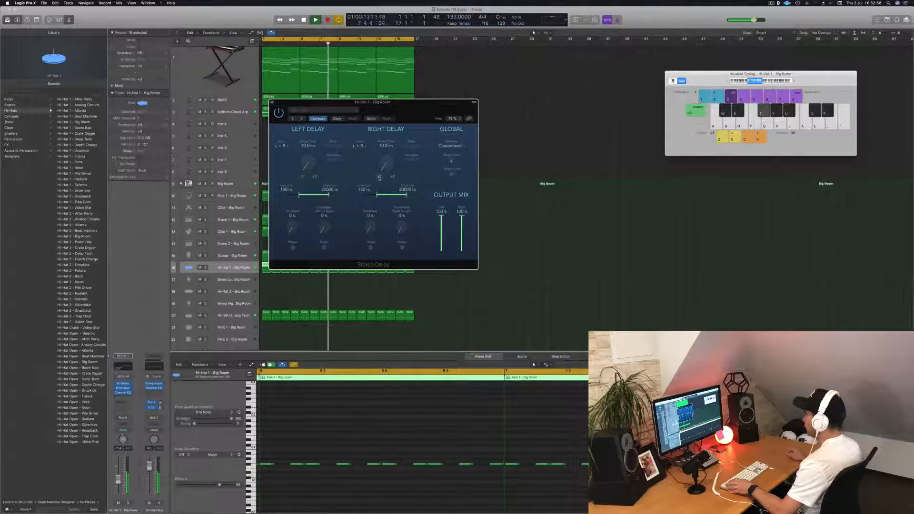
left_click_drag(400, 110, 477, 110)
key("space")
key("space")
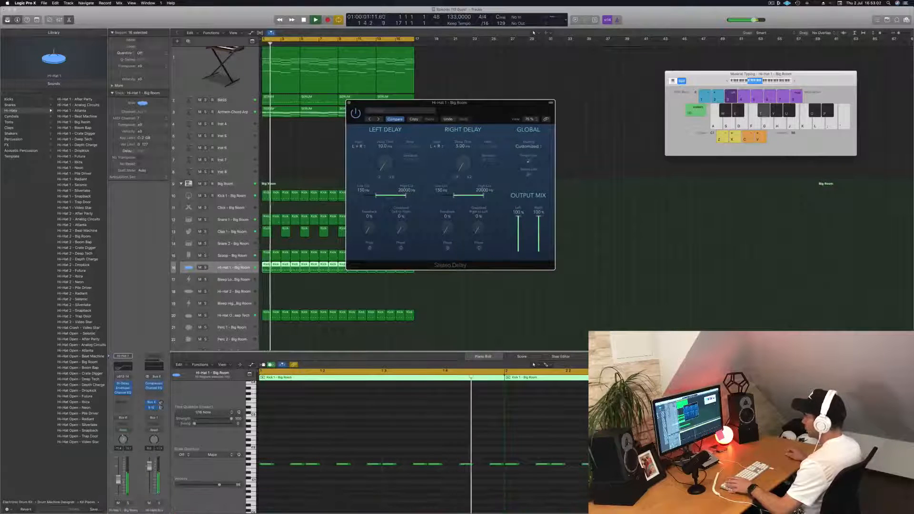
Lower the Hi-Hat 1 volume slightly, close its Stereo Delay, and replay the arrangement from the start with no regions selected.
left_click_drag(119, 481, 120, 484)
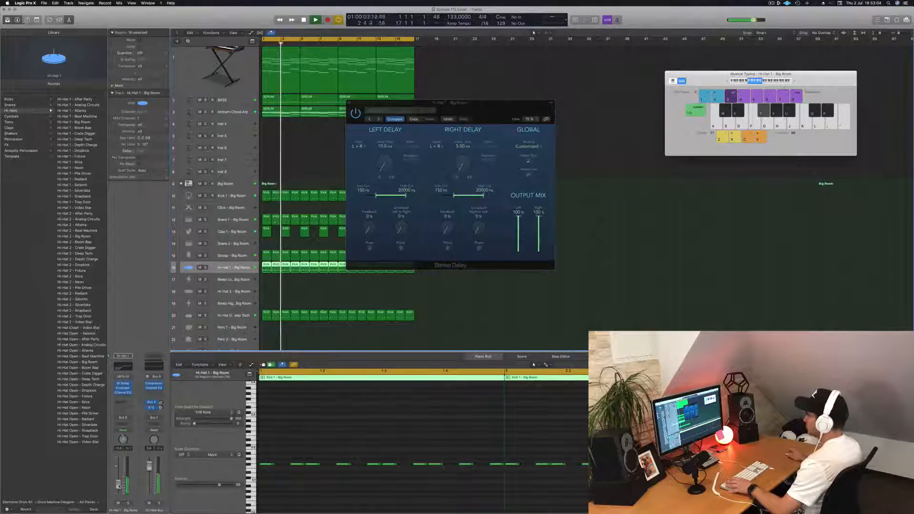
left_click_drag(349, 104, 319, 122)
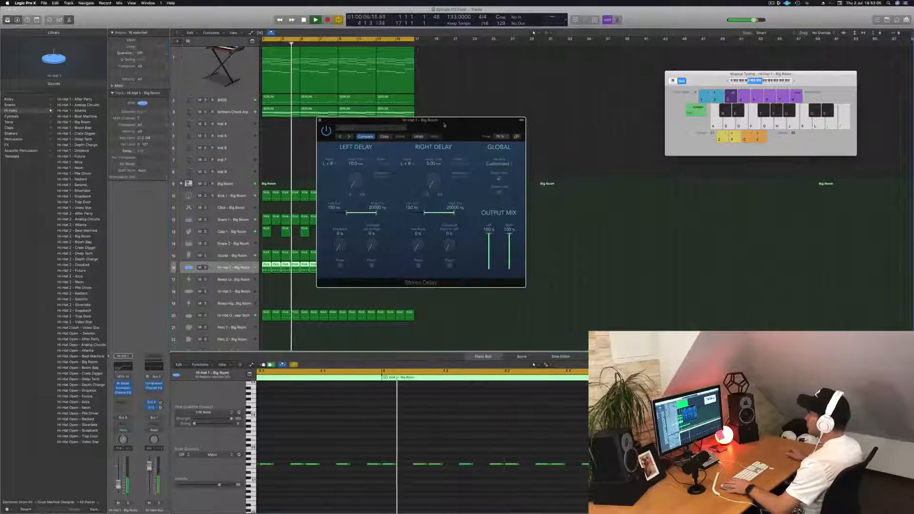
left_click(319, 121)
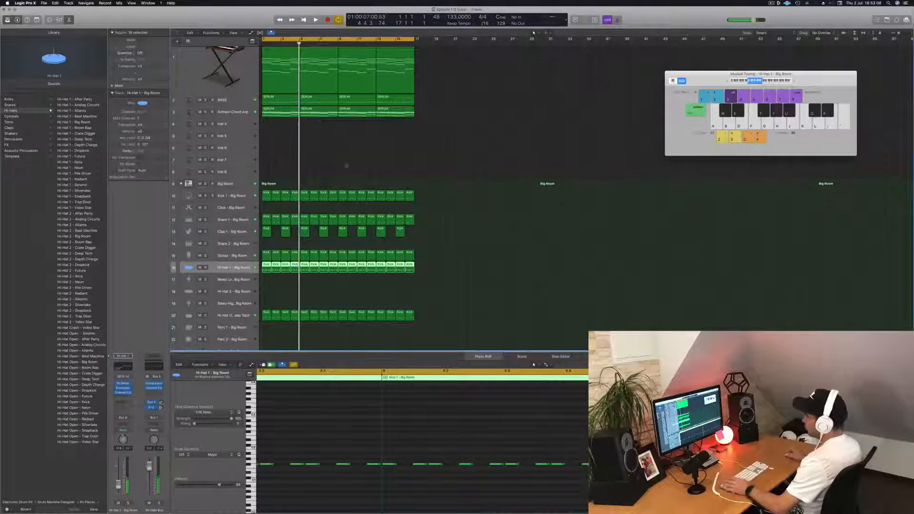
scroll(303, 164, "up", 2)
key("Return")
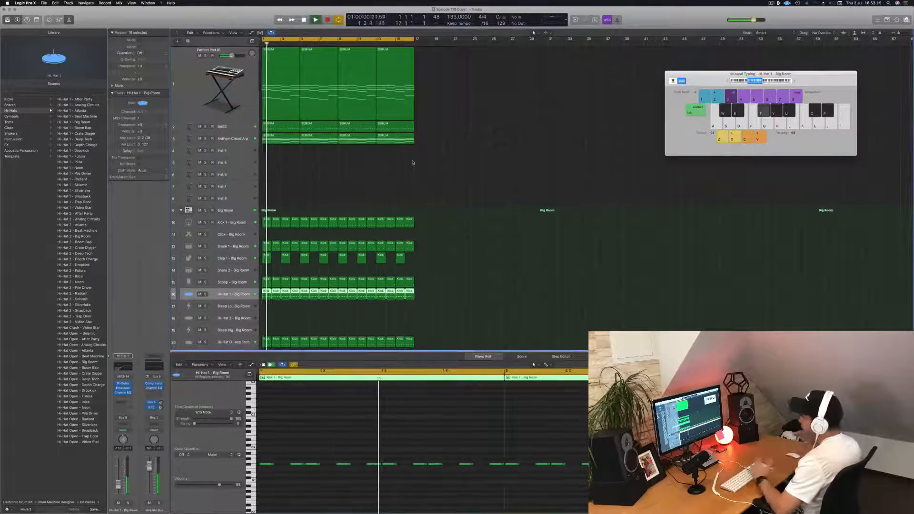
left_click(371, 185)
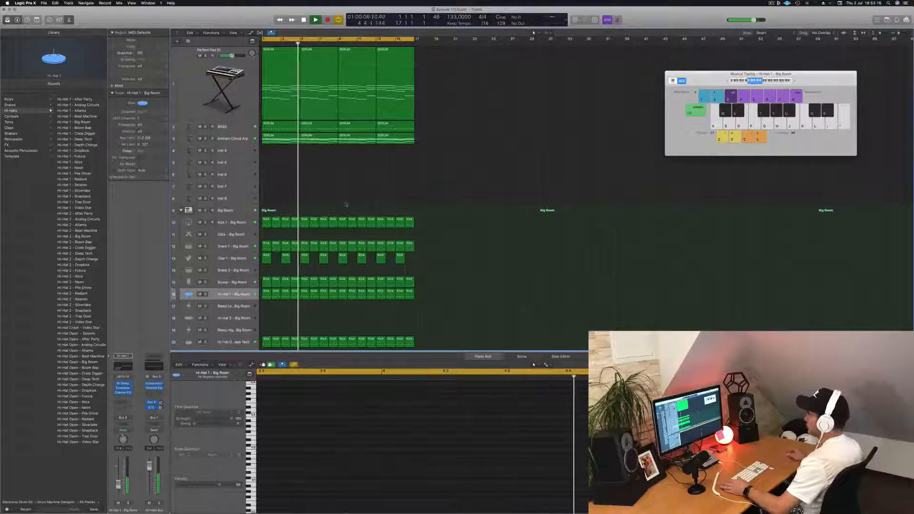
Add a Channel EQ to the Perfect Pad 01 track and roll off its low frequencies with the low-cut band.
left_click(209, 76)
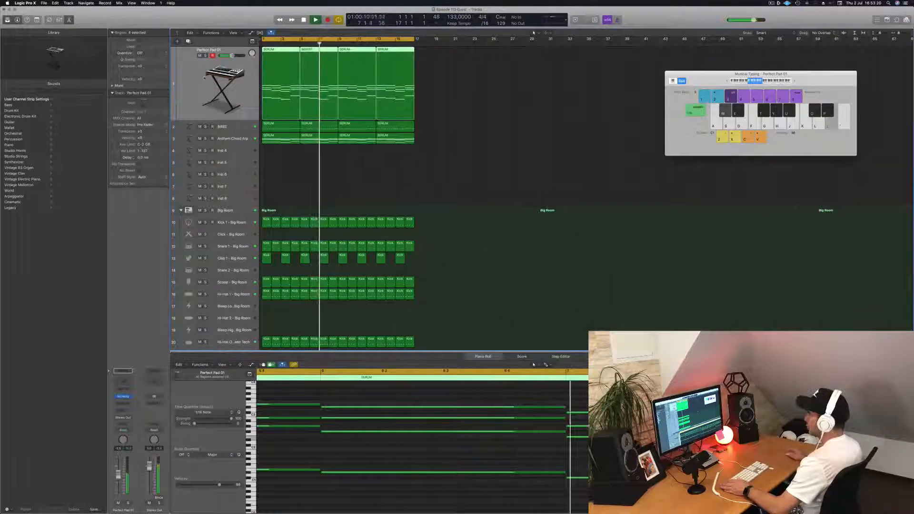
key("Return")
left_click(124, 382)
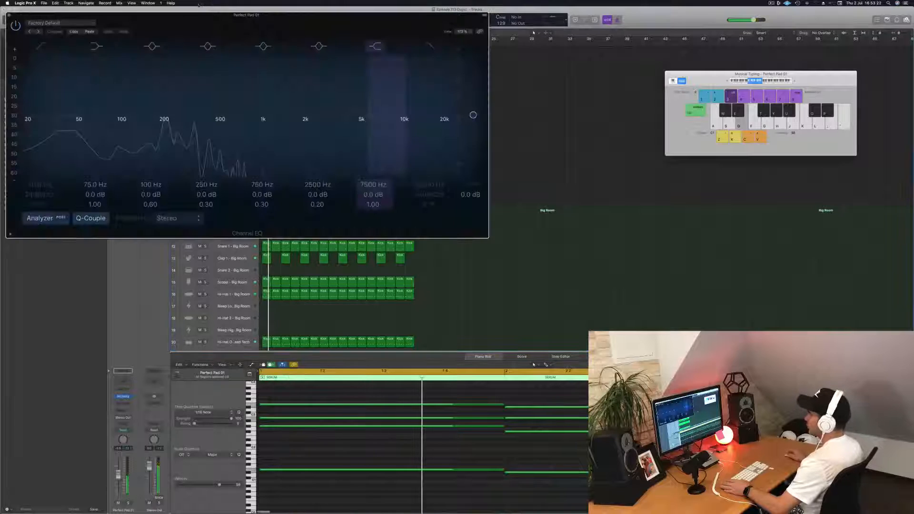
left_click_drag(46, 120, 157, 120)
left_click(9, 16)
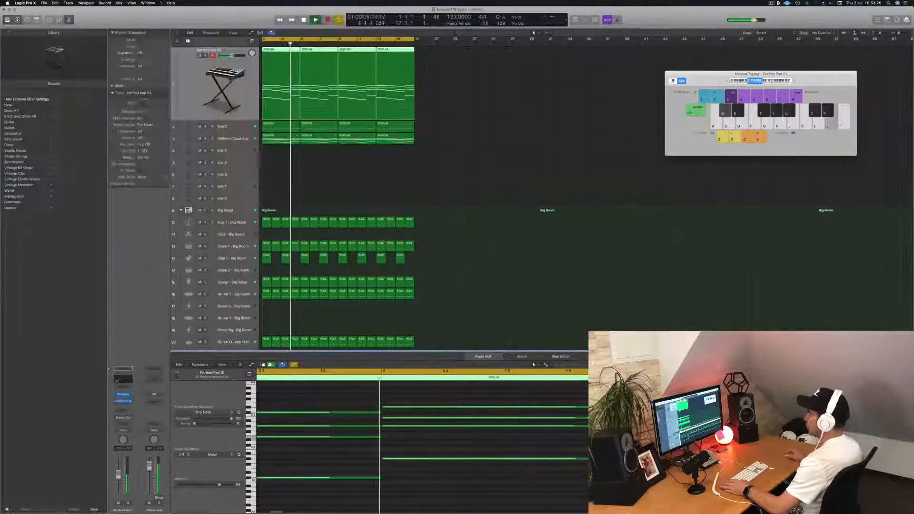
Replay the arrangement from the start and review the BASS track's Alchemy instrument.
left_click(231, 128)
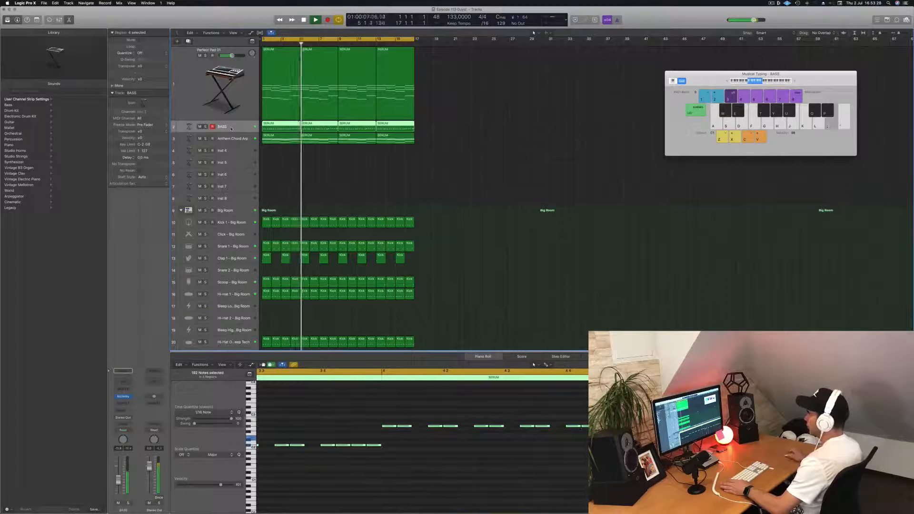
key("Return")
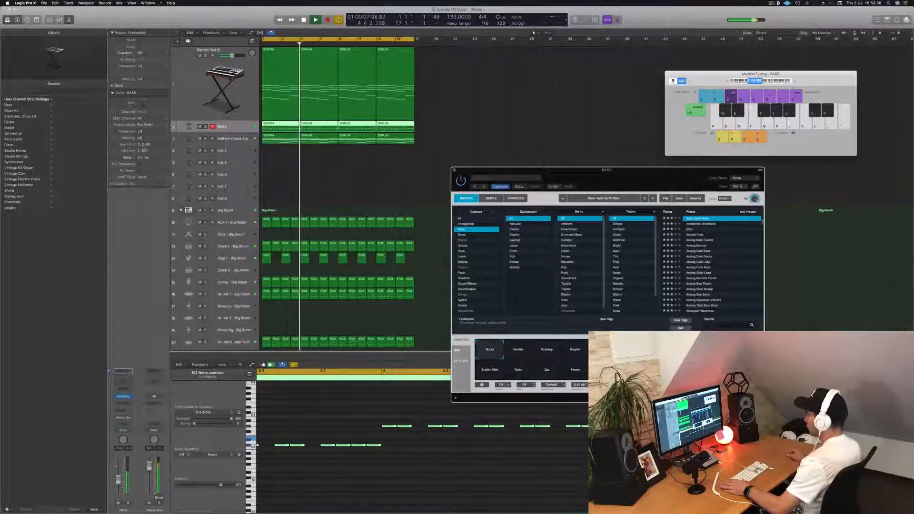
left_click_drag(615, 188, 548, 209)
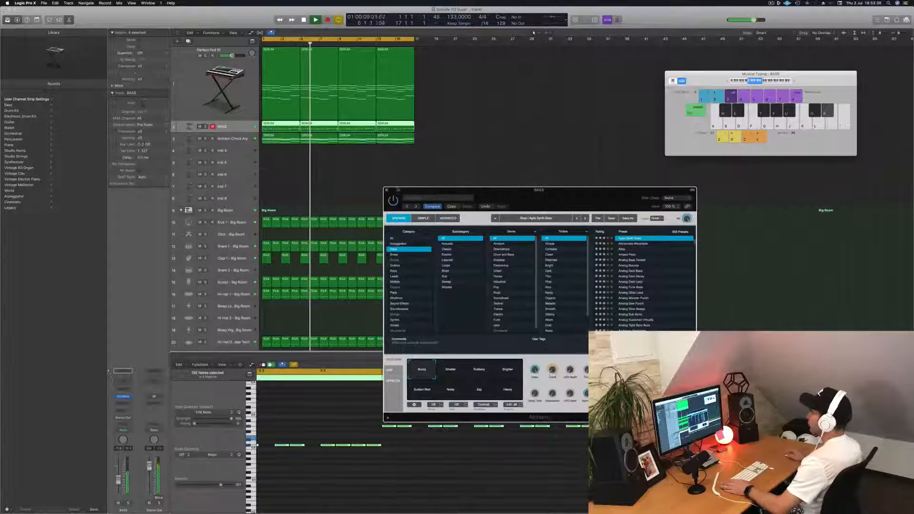
left_click(387, 190)
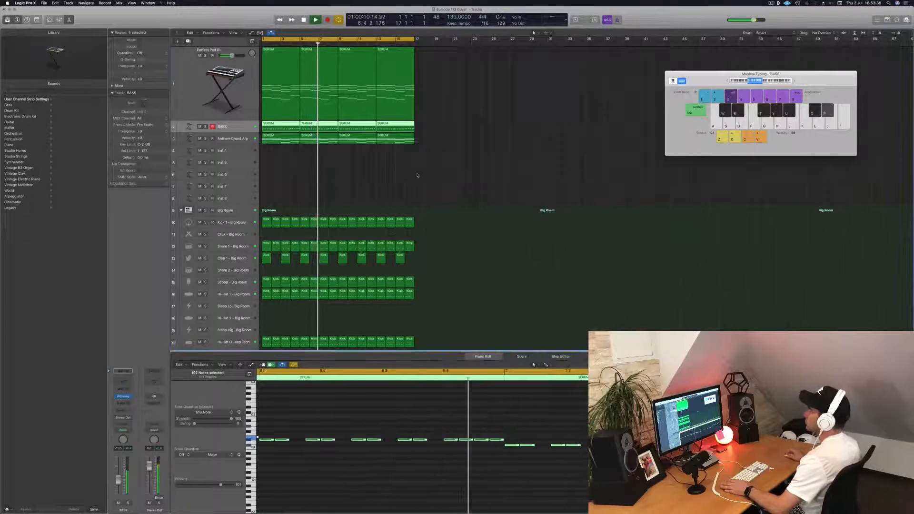
left_click(384, 180)
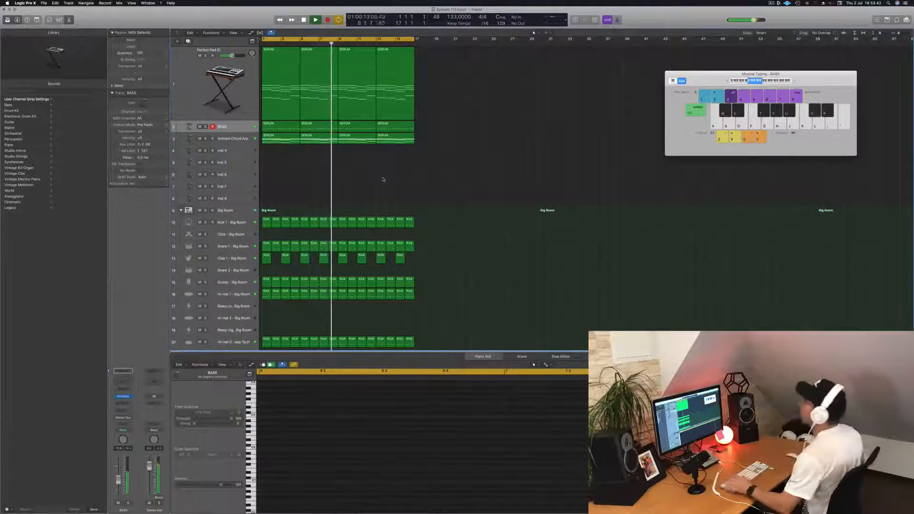
Solo the Anthem Chord Arp track briefly to hear it alone, unsolo it, and select it.
left_click(205, 139)
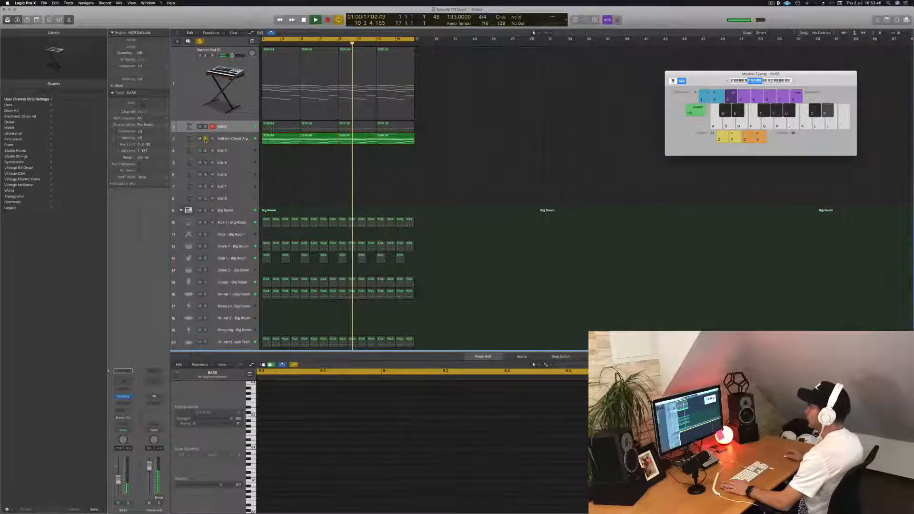
left_click(205, 139)
left_click(227, 140)
Select the Inst 4 track and add a send to a free bus on its channel strip.
left_click(223, 151)
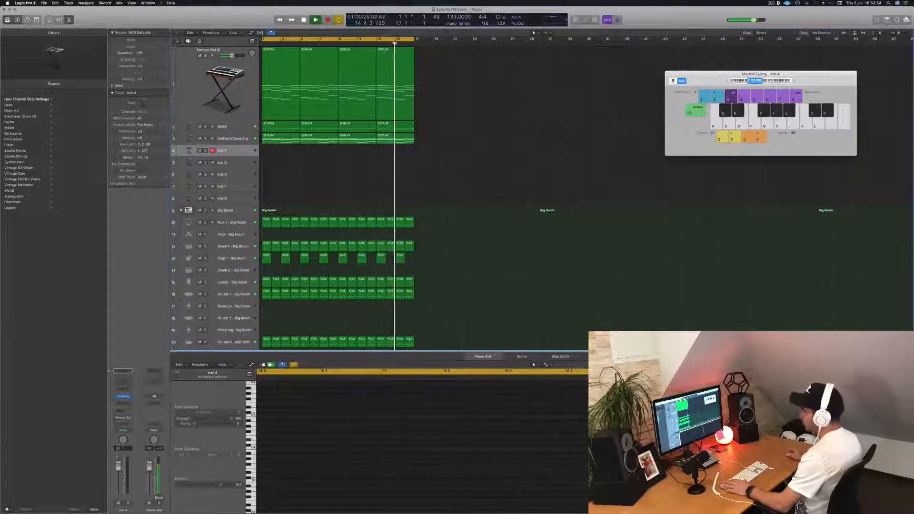
left_click(120, 412)
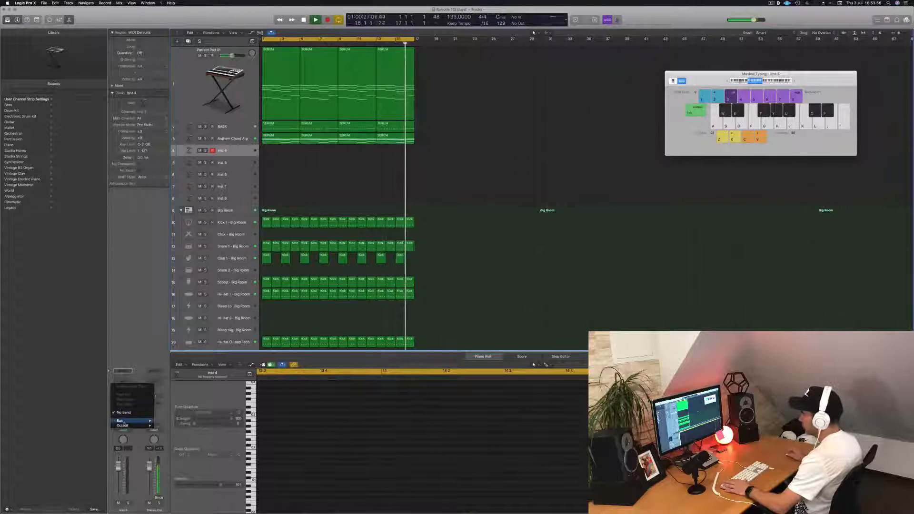
mouse_move(138, 421)
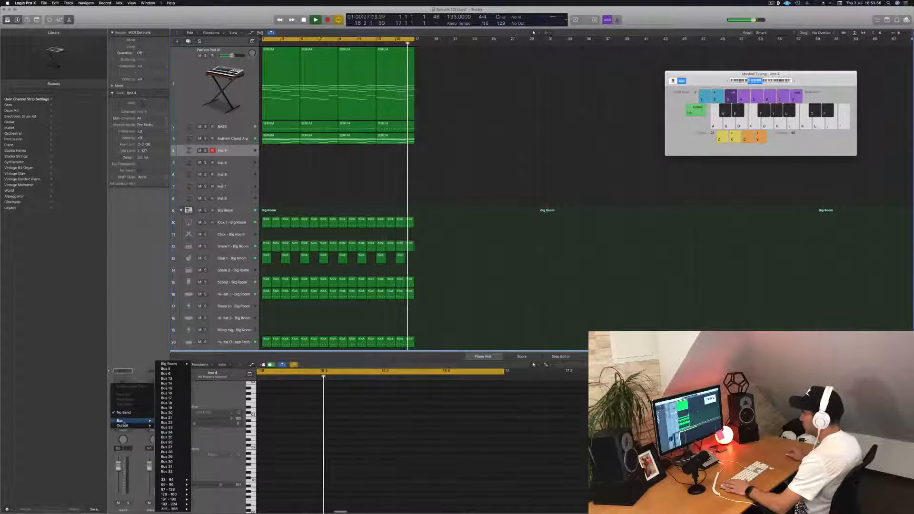
left_click(178, 374)
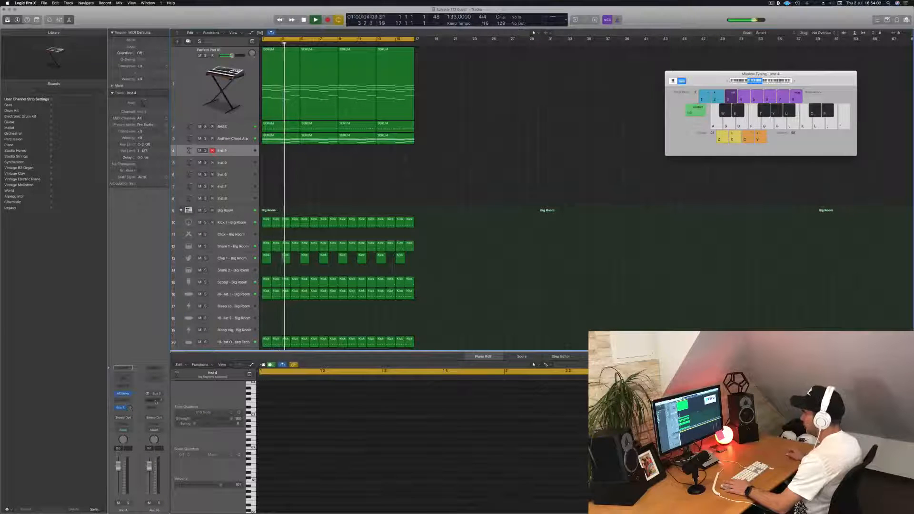
Insert a stereo SilverVerb reverb in the first effect slot of the aux channel fed by the Inst 4 send.
left_click(154, 403)
mouse_move(161, 448)
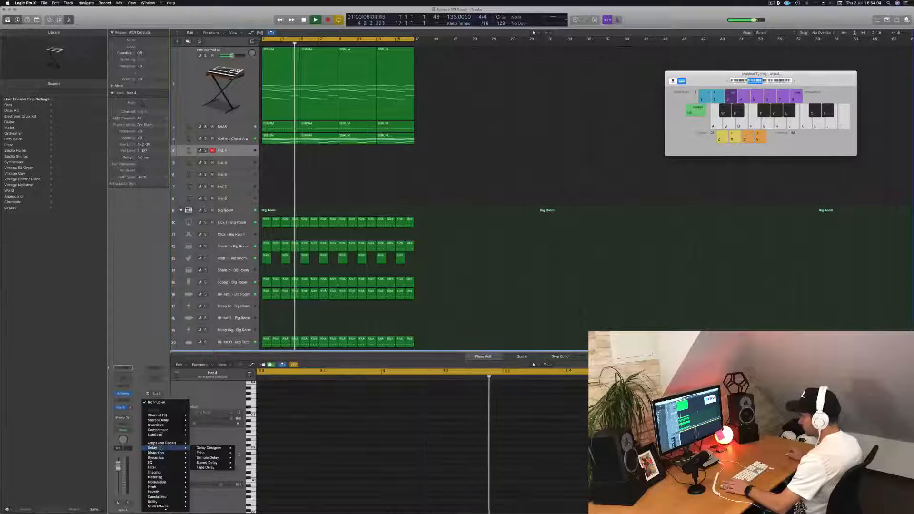
mouse_move(167, 432)
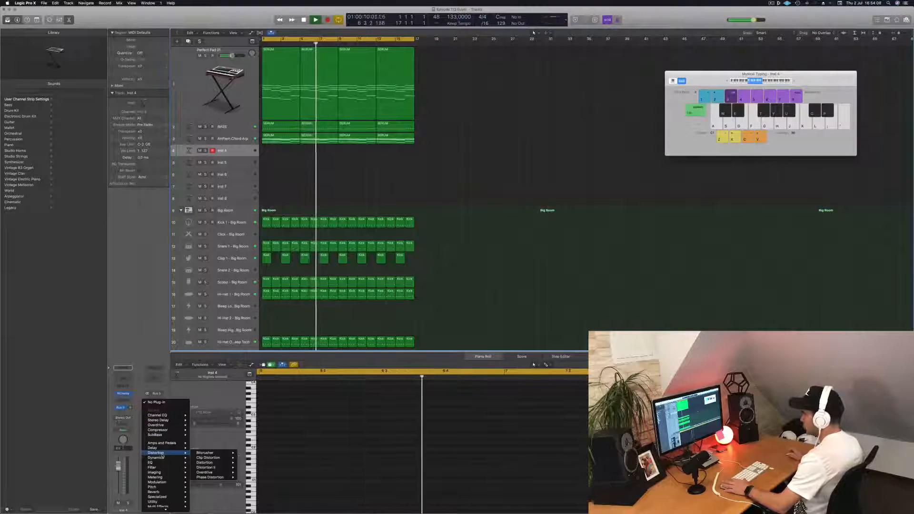
mouse_move(160, 492)
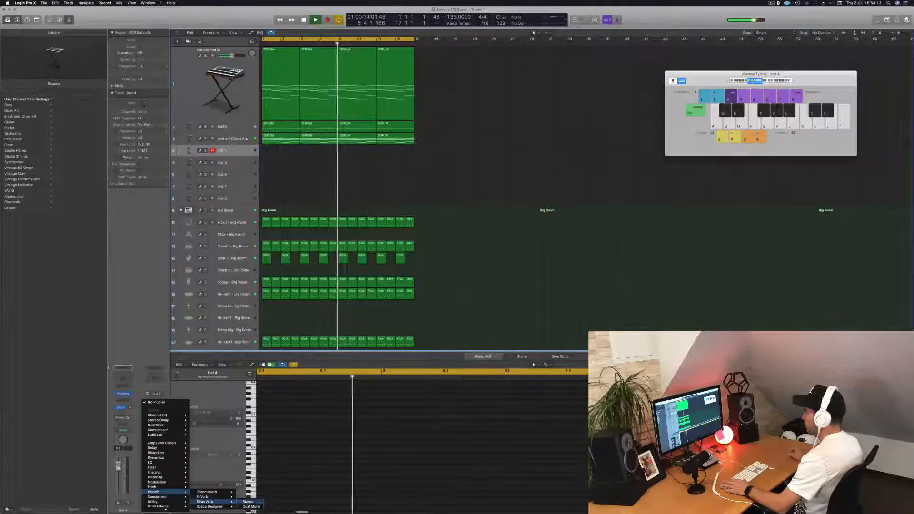
left_click(207, 501)
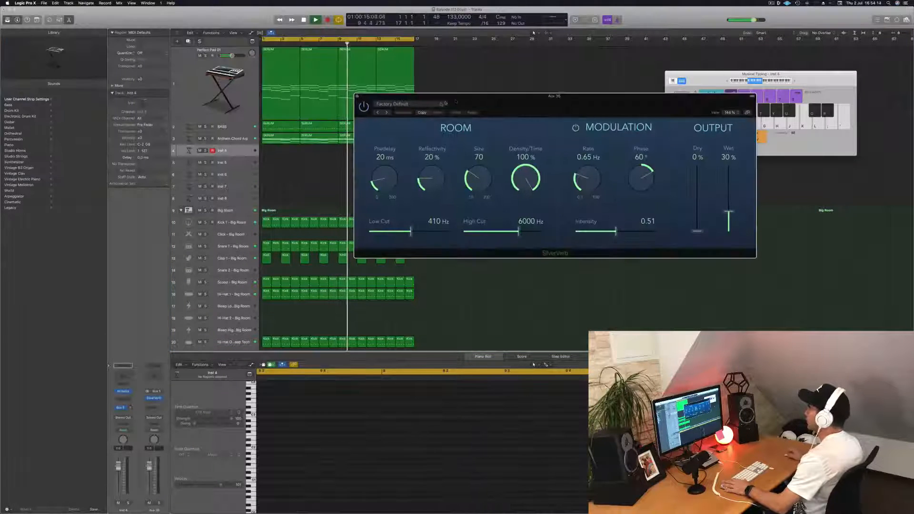
Load the saved user preset in SilverVerb, set its wet output to 100%, and close the plug-in window.
left_click(408, 104)
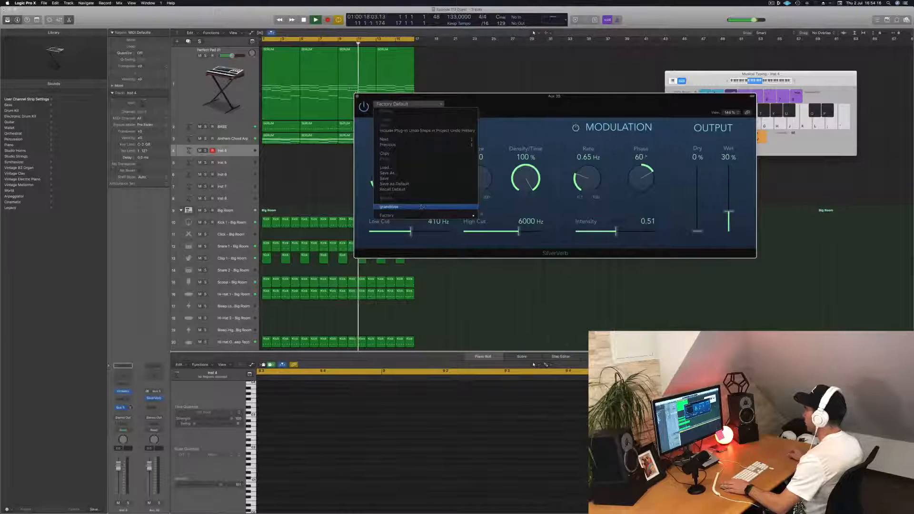
left_click(395, 207)
left_click_drag(728, 170, 729, 166)
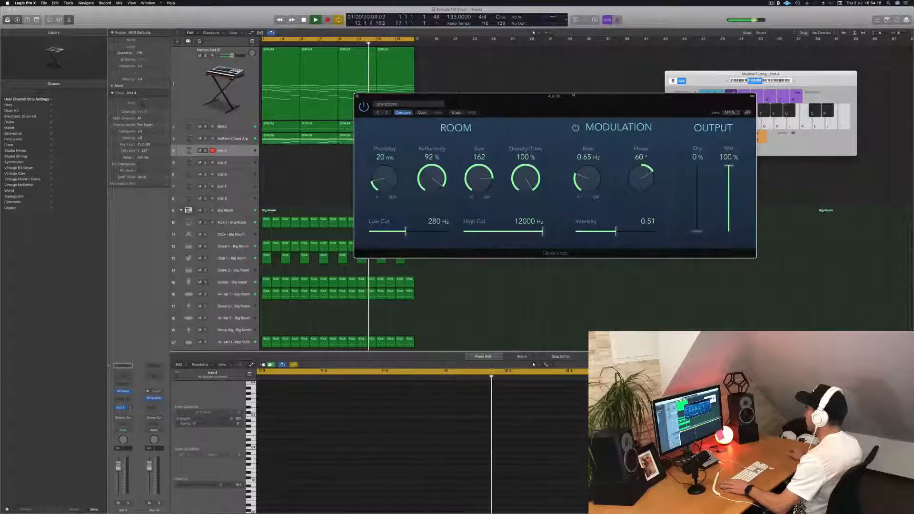
left_click_drag(584, 93, 648, 91)
left_click(421, 97)
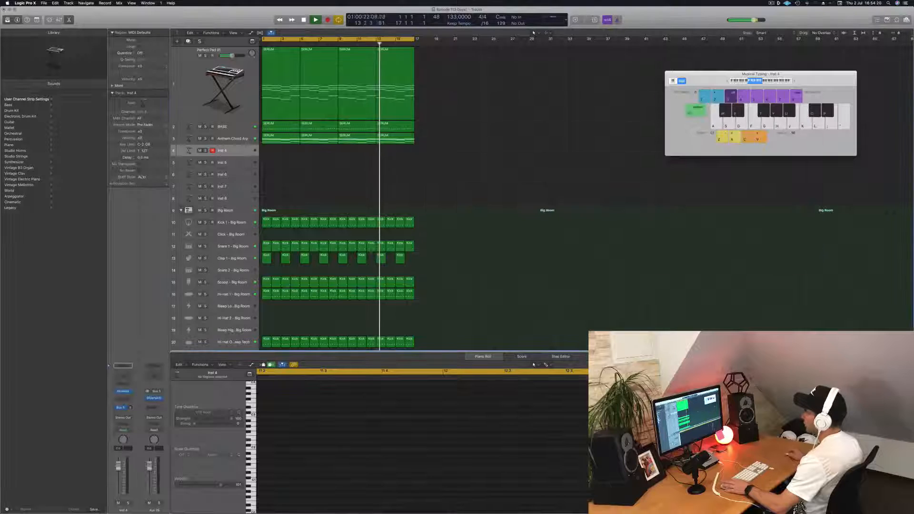
Record a trial take on the Inst 4 track over the arrangement from the start, and delete it.
key("Return")
key("space")
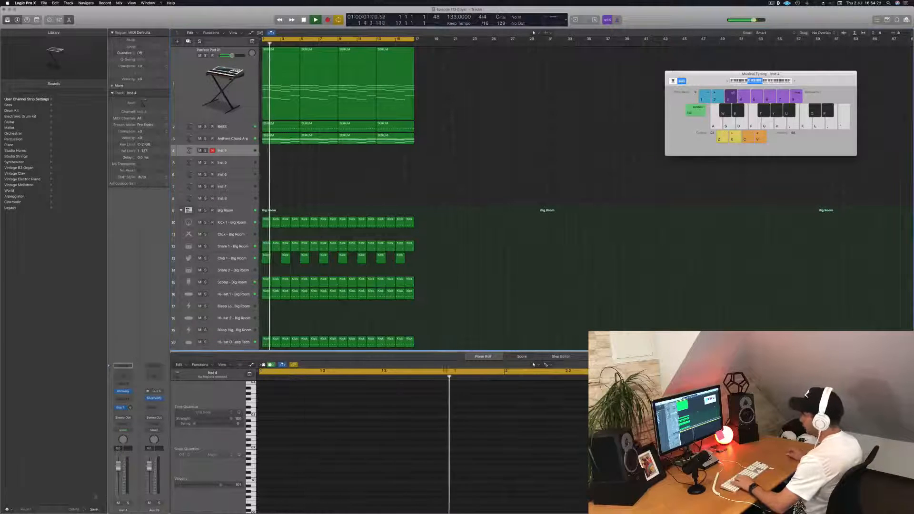
key("r")
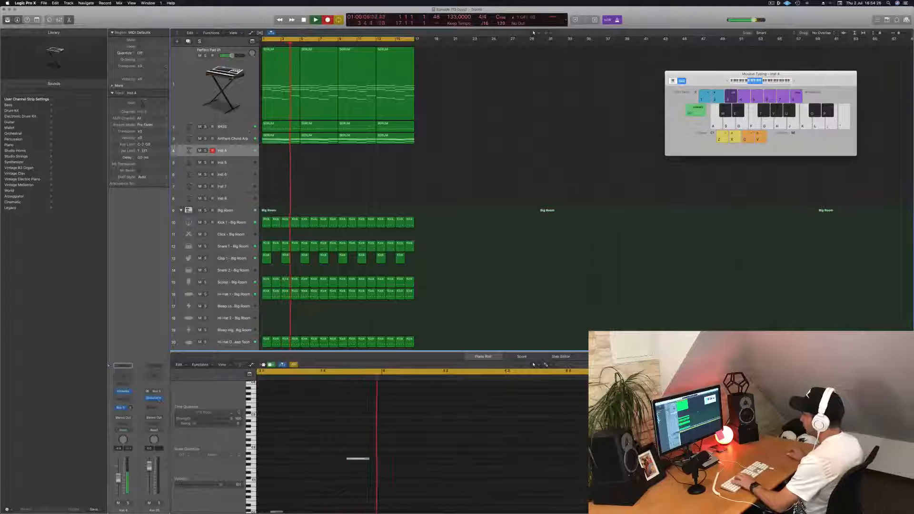
key("space")
key("Delete")
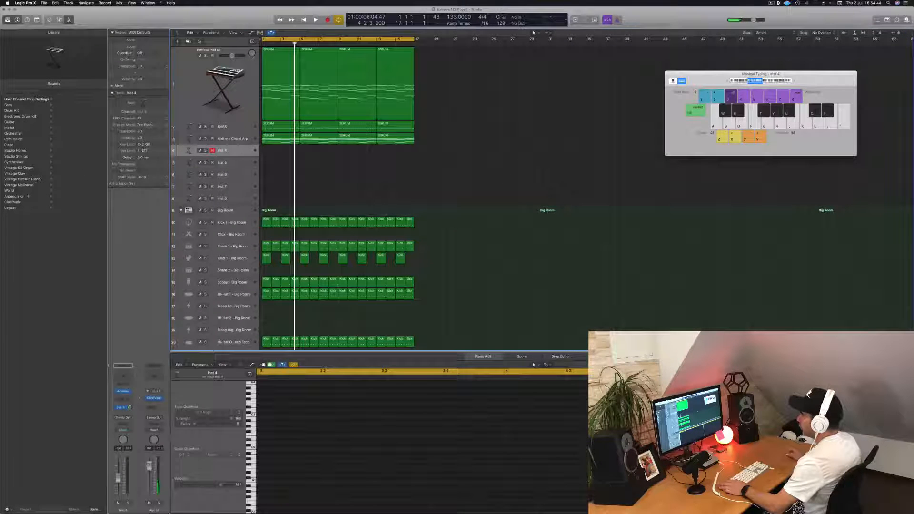
Load the Grand Piano and Pad patch from the Piano sounds on the Inst 4 track and expand its stack.
left_click(18, 145)
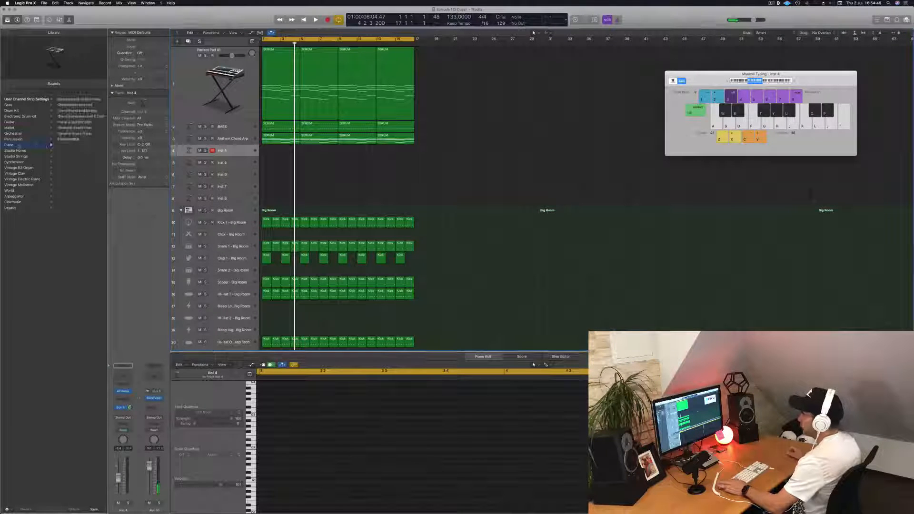
left_click(364, 92)
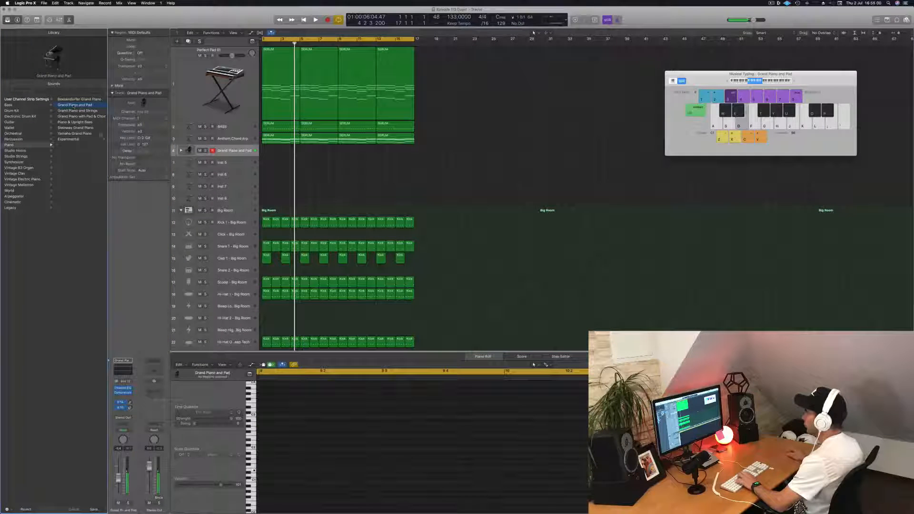
left_click(181, 151)
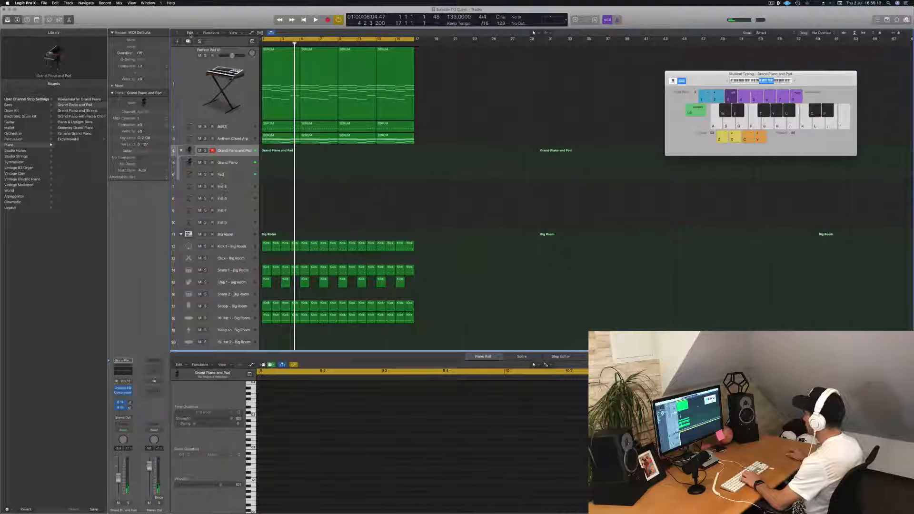
key("space")
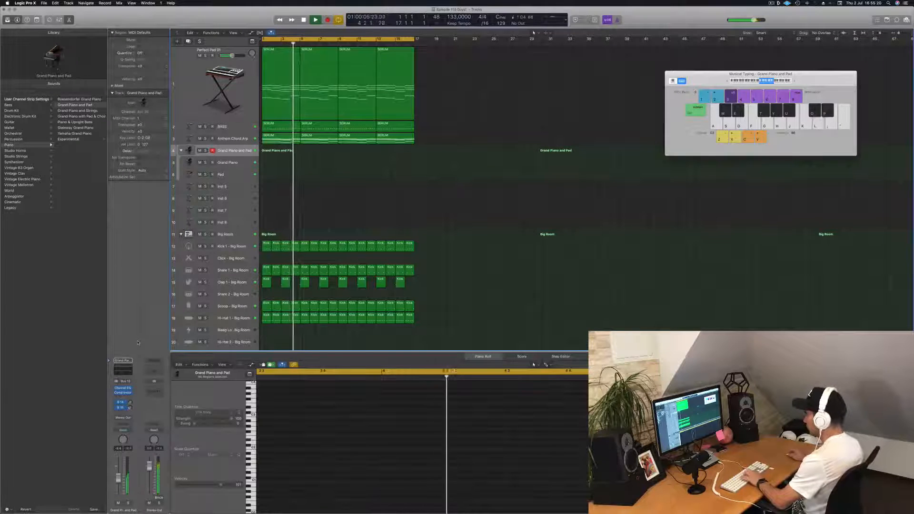
key("i")
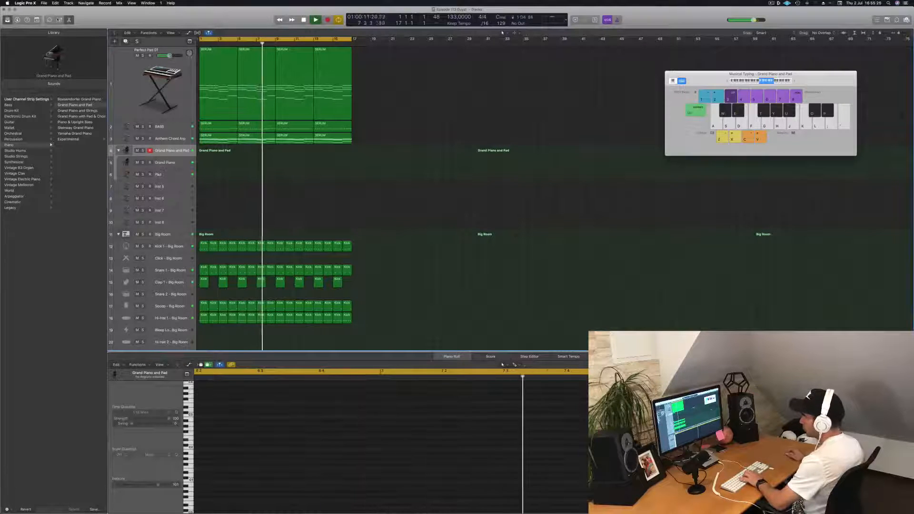
key("x")
left_click(50, 20)
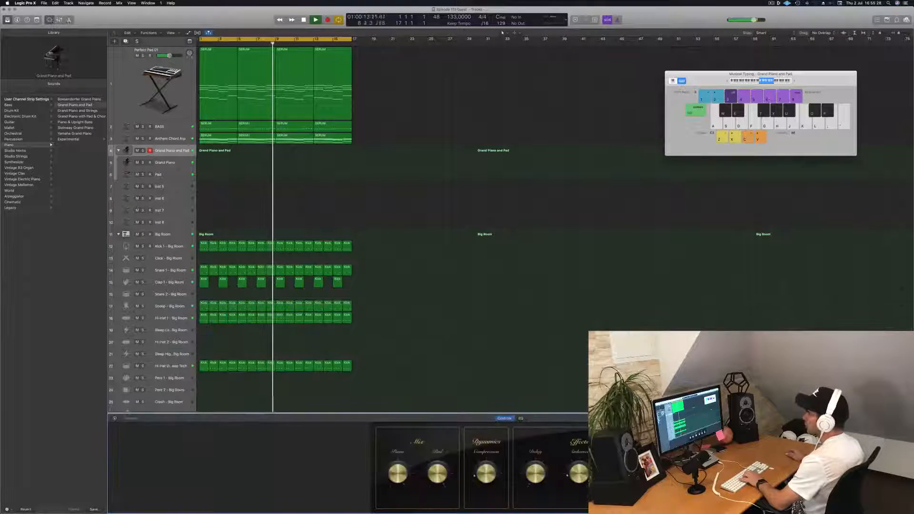
left_click(69, 20)
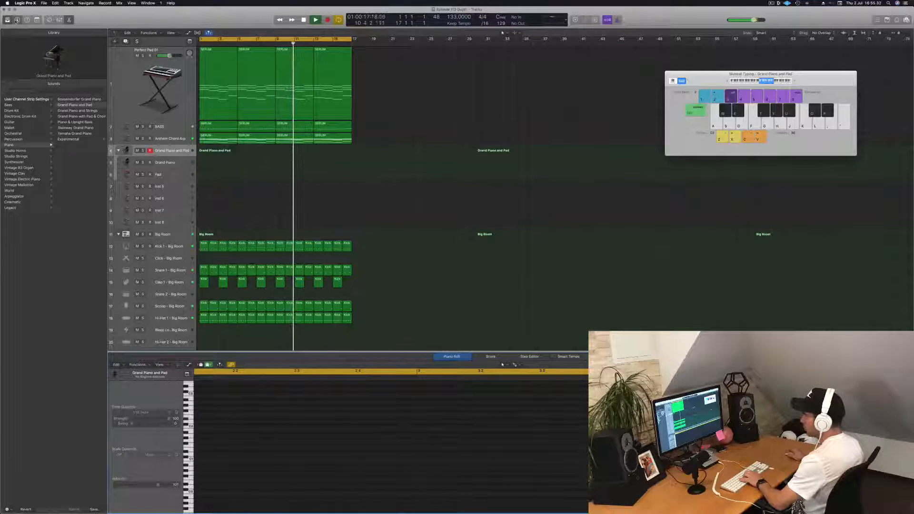
key("i")
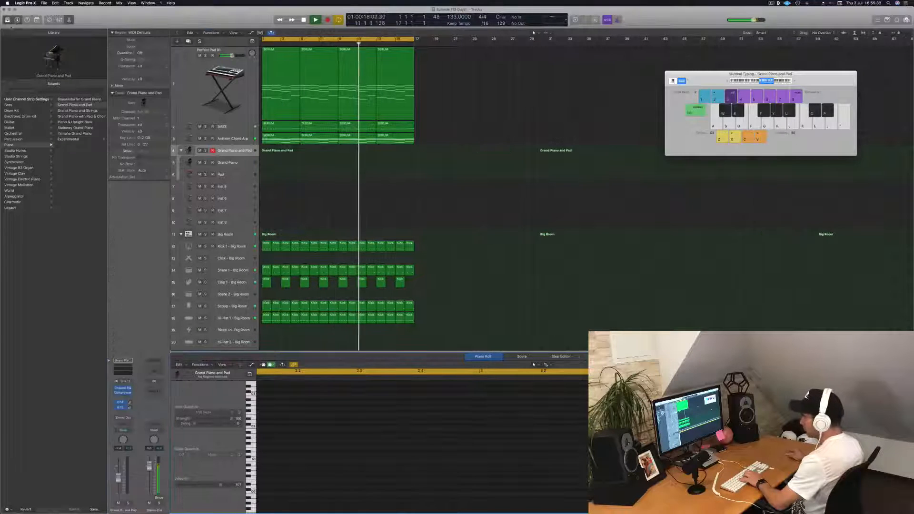
Reroute the Grand Piano and Pad track's first send from its hall reverb to the bus of the SilverVerb aux.
left_click(131, 393)
mouse_move(166, 424)
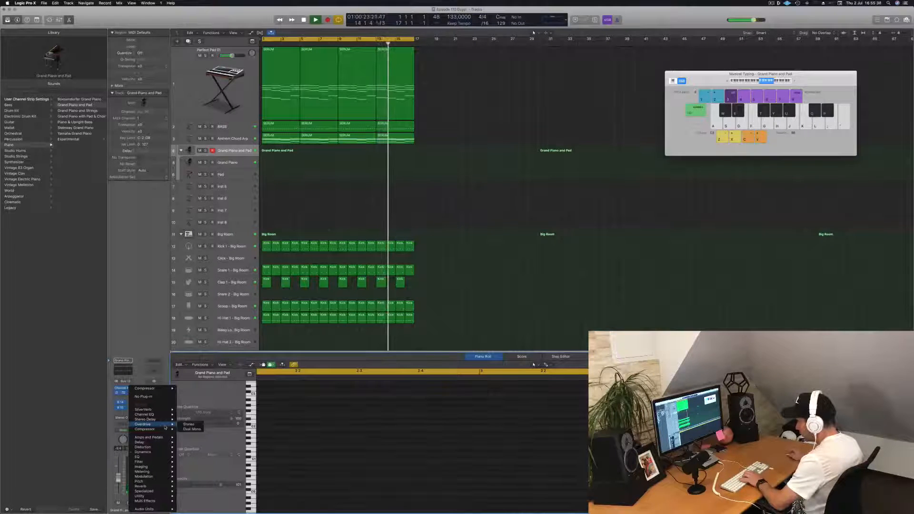
left_click(104, 401)
left_click(130, 402)
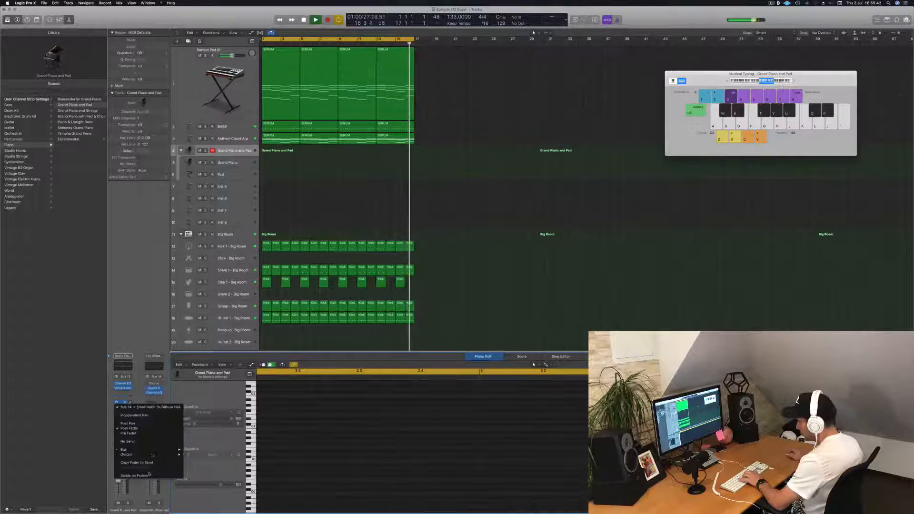
mouse_move(143, 449)
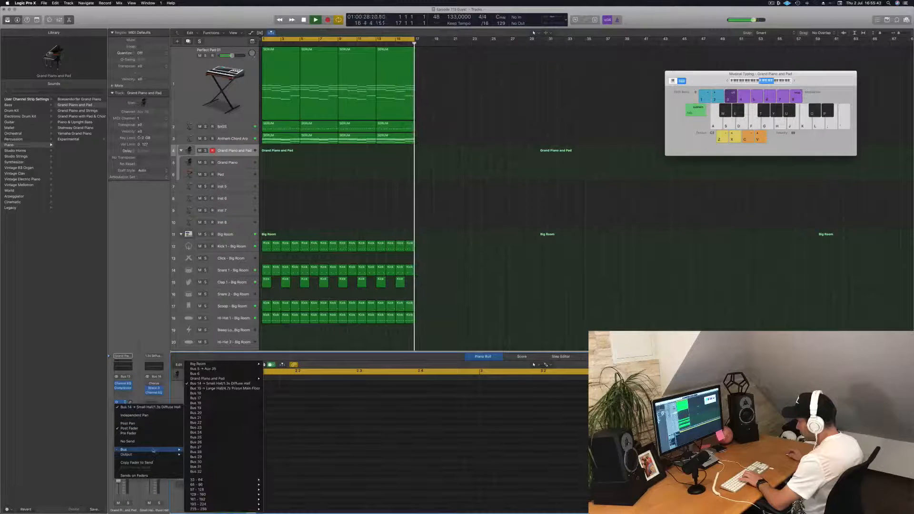
left_click(214, 369)
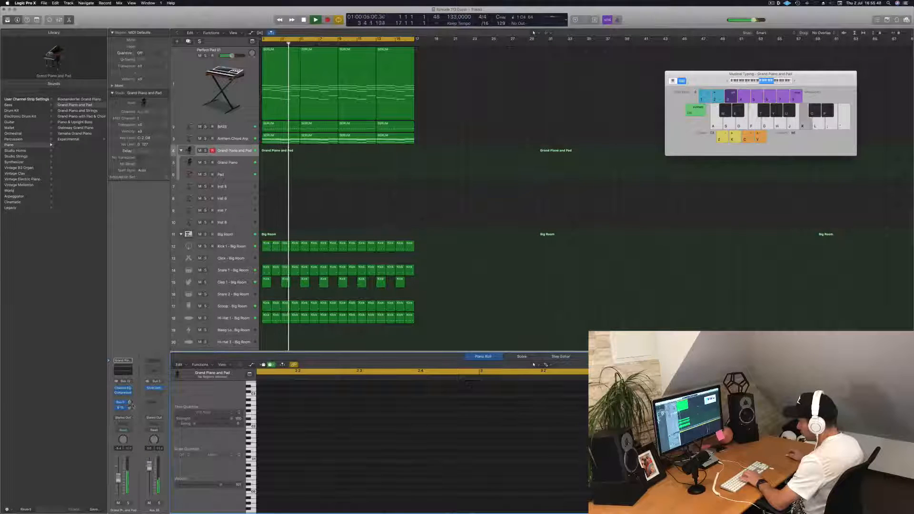
Audition melody notes in a higher octave on the Grand Piano and Pad track over the playing loop.
key("semicolon")
key("semicolon")
left_click(794, 82)
key("semicolon")
key("g")
key("j")
key("g")
key("l")
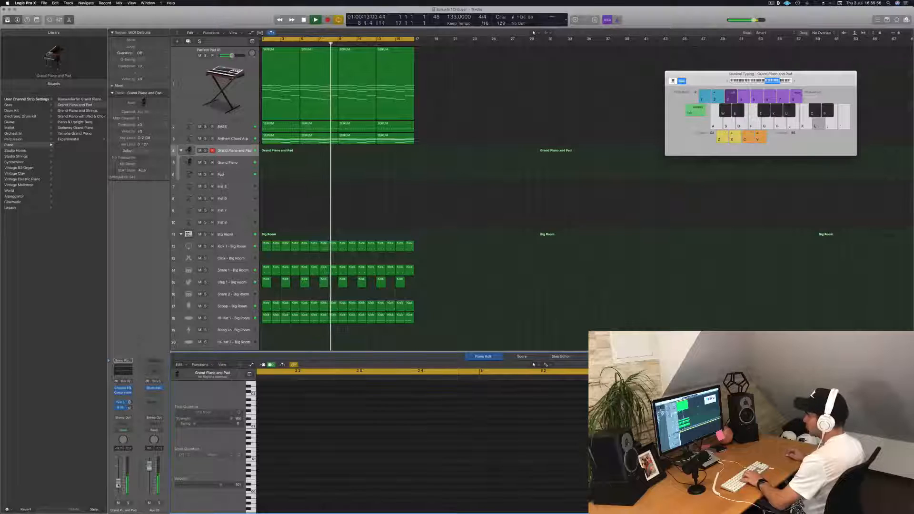
Lower the Grand Piano and Pad track's volume slightly while playing melody notes over the loop.
key("j")
left_click_drag(118, 488, 118, 485)
key("k")
key("l")
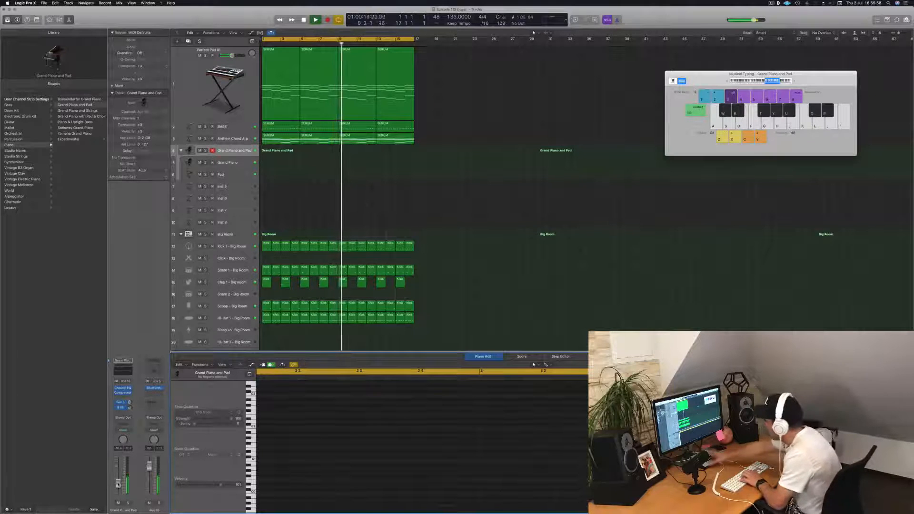
key("j")
key("k")
key("l")
key("j")
Switch the track's patch to Steinway Grand Piano and try the melody notes with it.
left_click(75, 127)
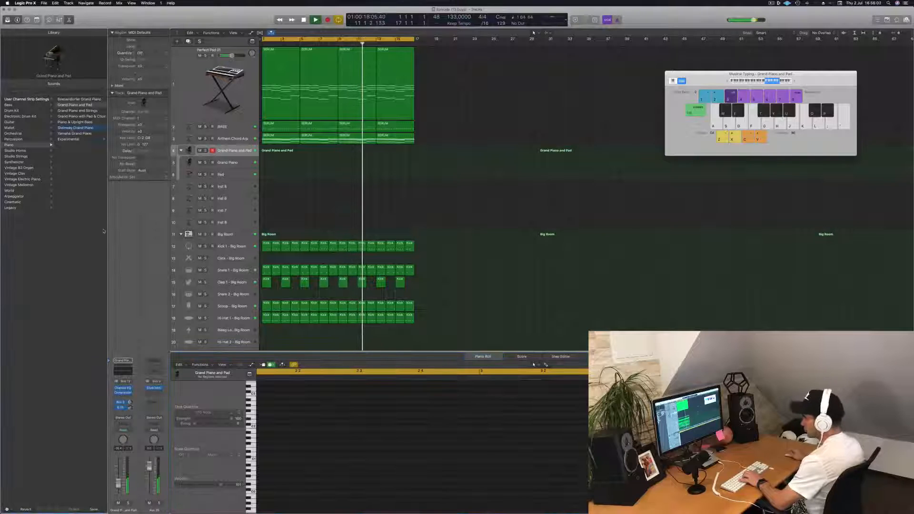
key("j")
key("k")
key("l")
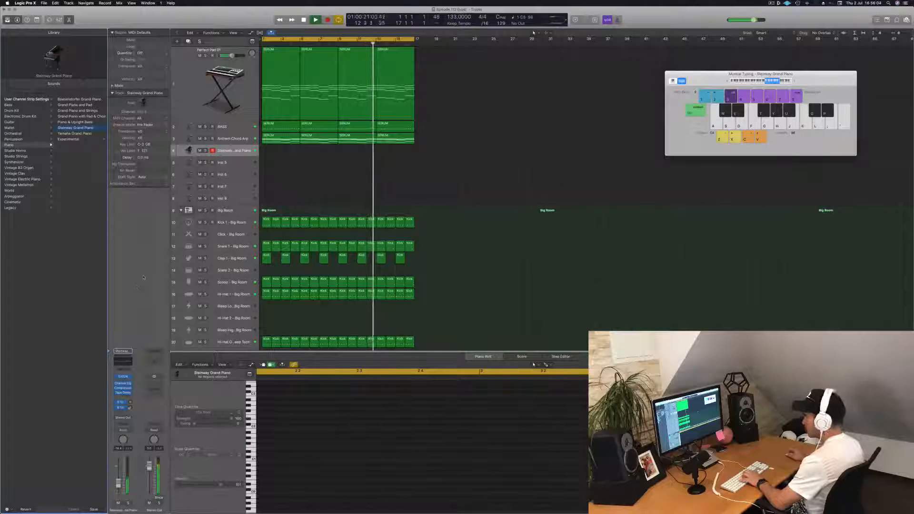
key("l")
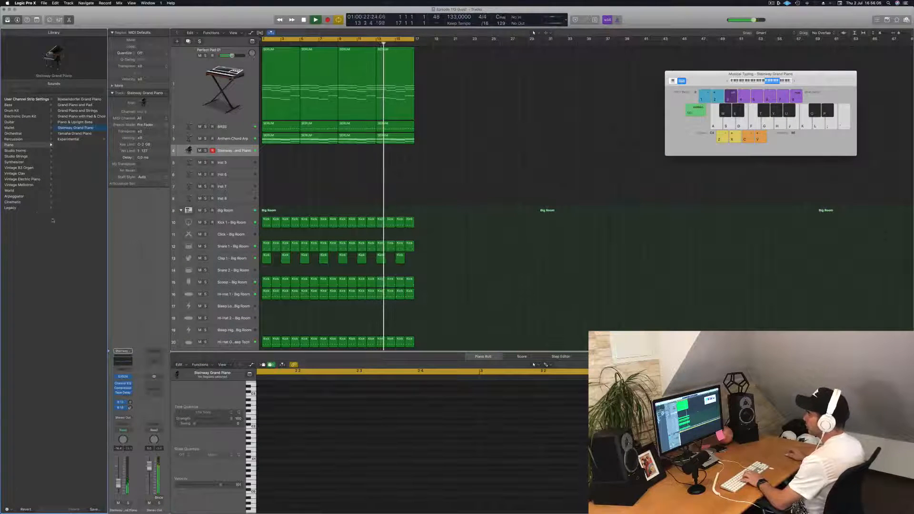
Replace the Steinway track's instrument with stereo Alchemy, load the Afterthought preset from the Keys category, and move the plug-in window aside.
left_click(130, 376)
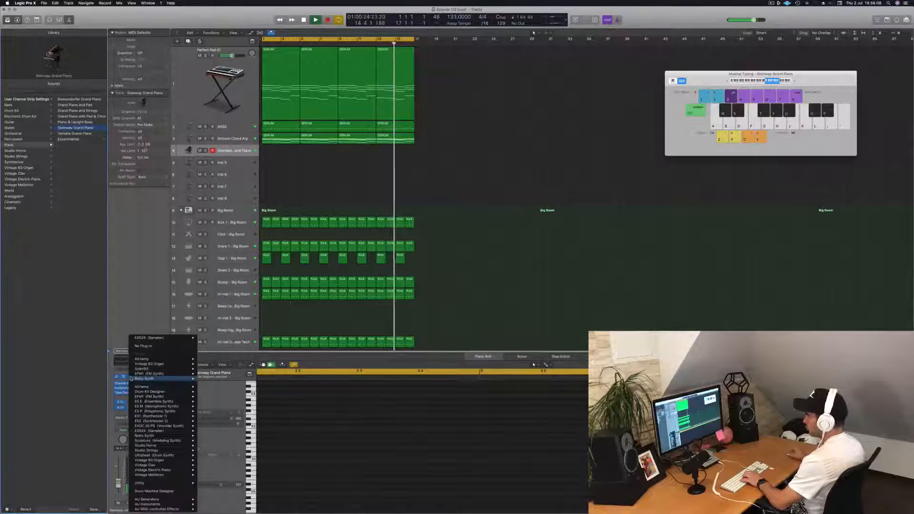
mouse_move(150, 387)
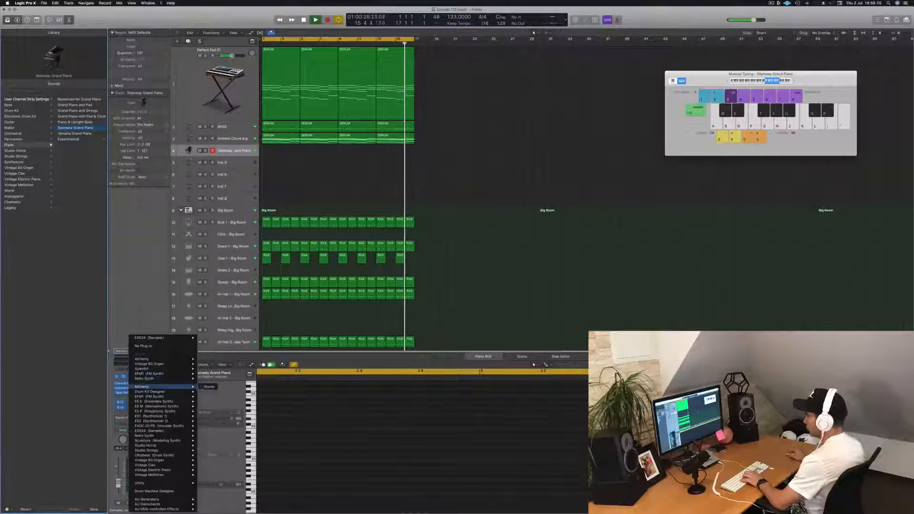
left_click(209, 386)
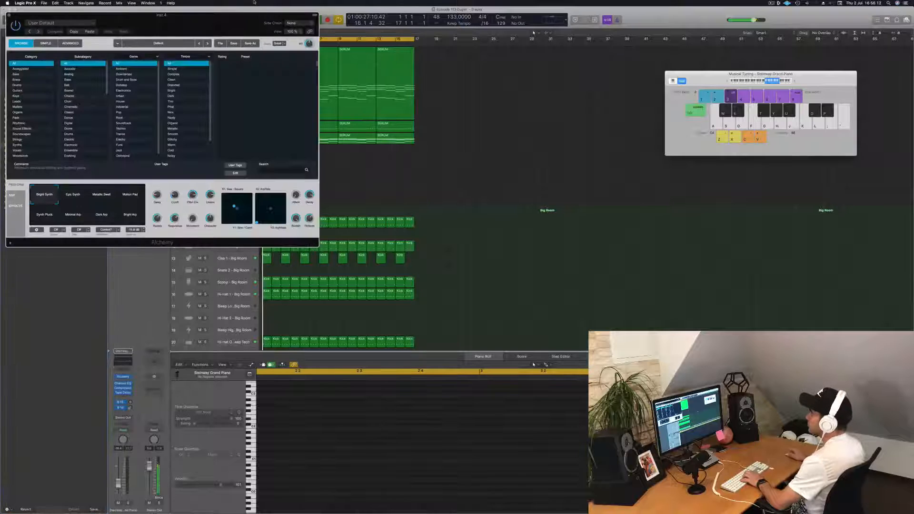
left_click_drag(254, 15, 577, 102)
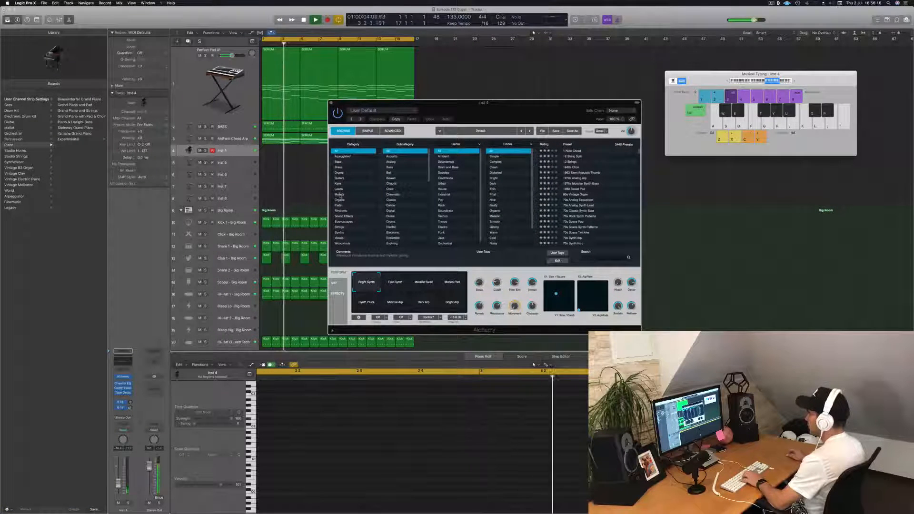
left_click(338, 184)
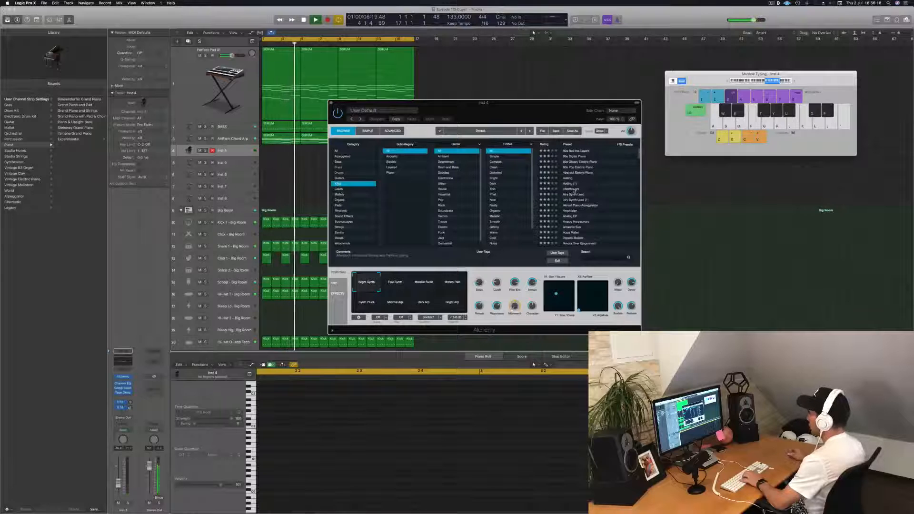
left_click(571, 189)
left_click_drag(526, 111, 624, 198)
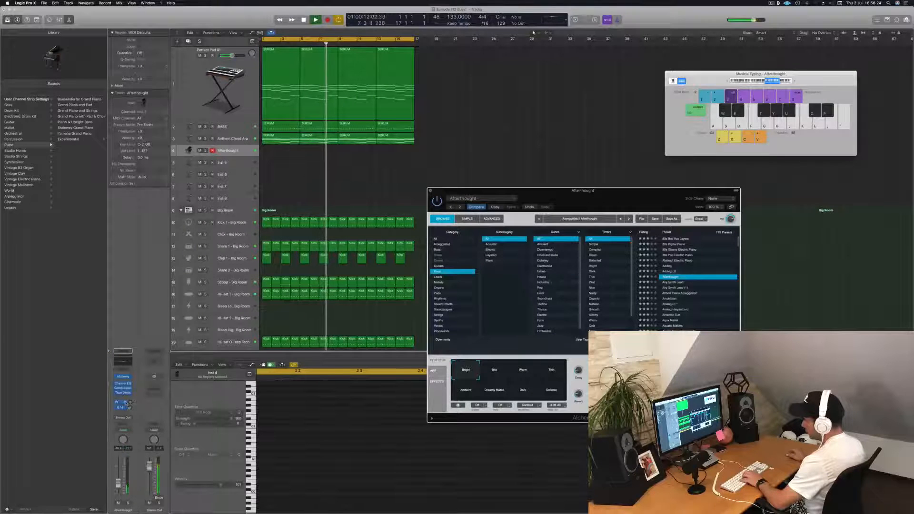
Reroute the Afterthought track's first send from the small hall reverb to the bus of the SilverVerb aux.
left_click(127, 402)
mouse_move(142, 450)
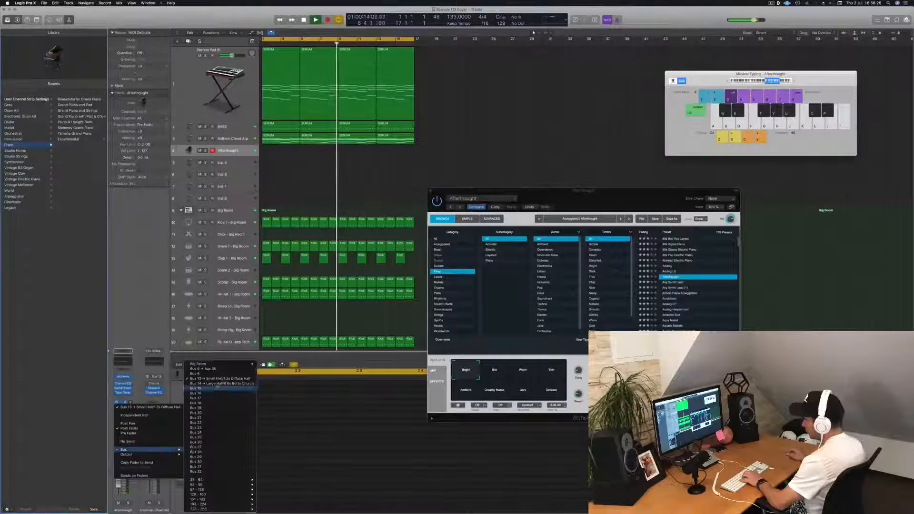
left_click(218, 369)
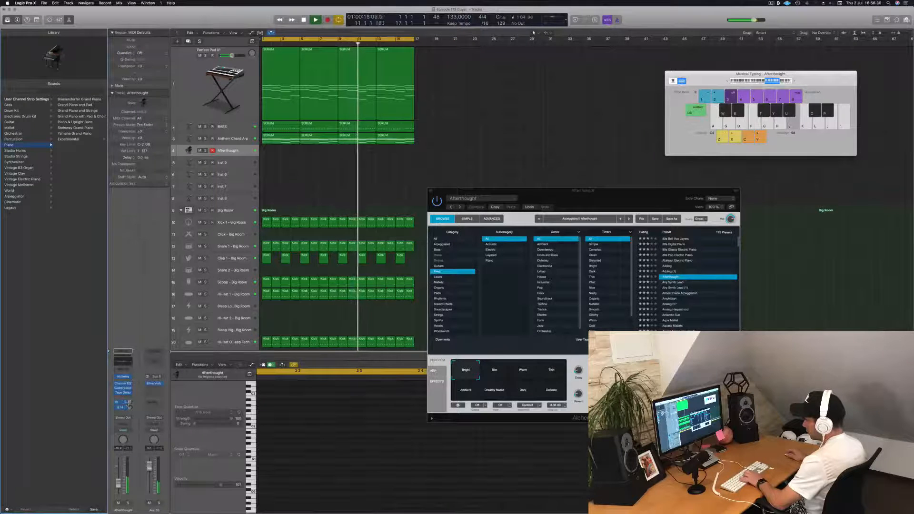
Change the mode of the Afterthought track's first send to Post Pan.
left_click(128, 403)
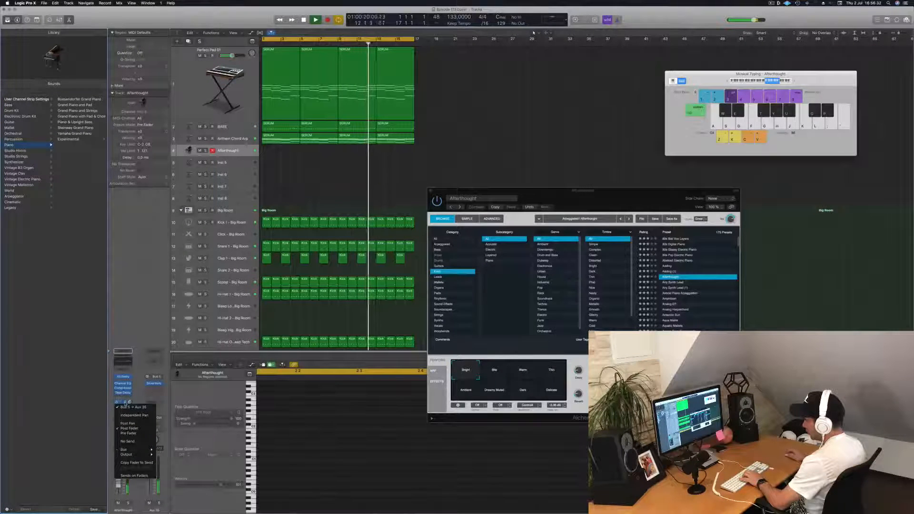
left_click(123, 394)
left_click(129, 403)
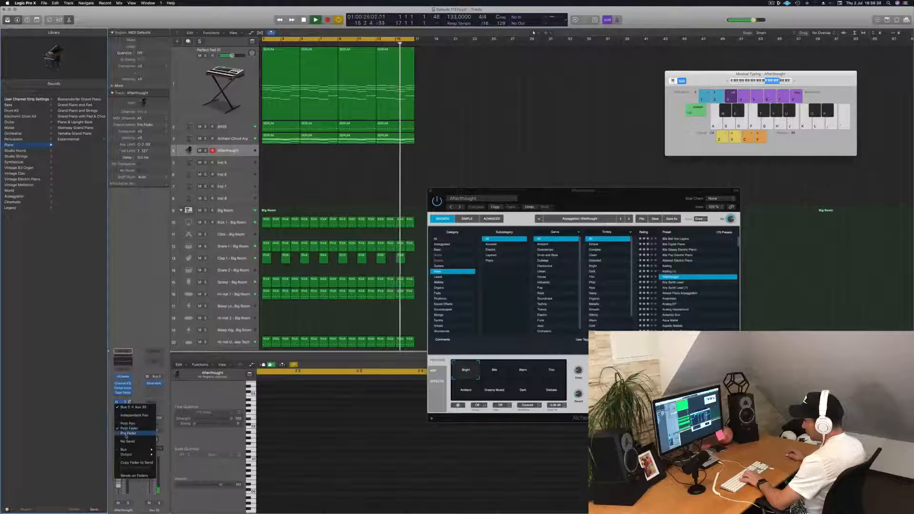
left_click(127, 423)
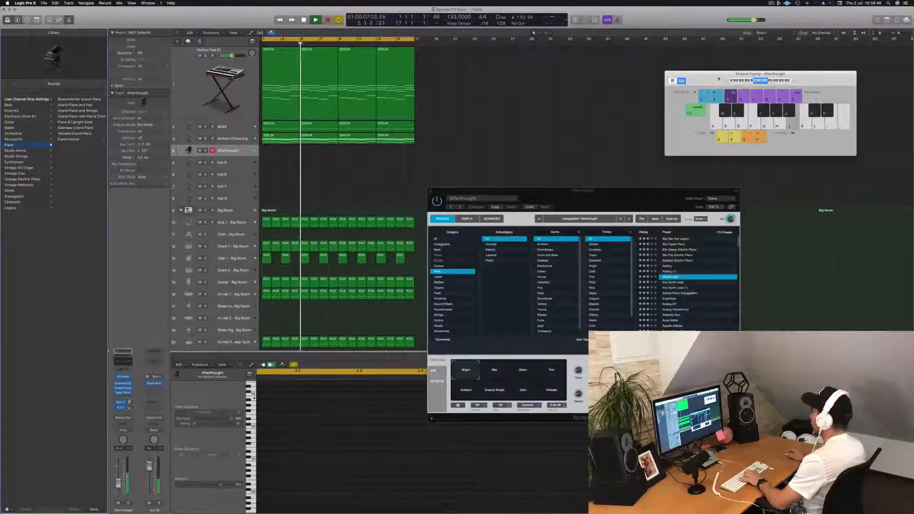
Reposition the Musical Typing and Alchemy windows and audition the Analog Harpsichord, Antarctic Sun and Aqua Mallet presets.
left_click_drag(717, 79, 650, 53)
left_click_drag(661, 193, 541, 184)
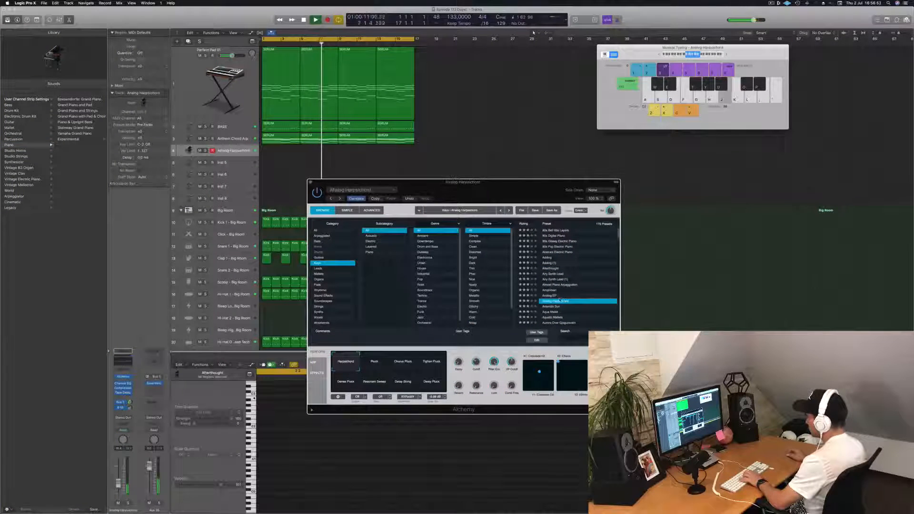
left_click(555, 306)
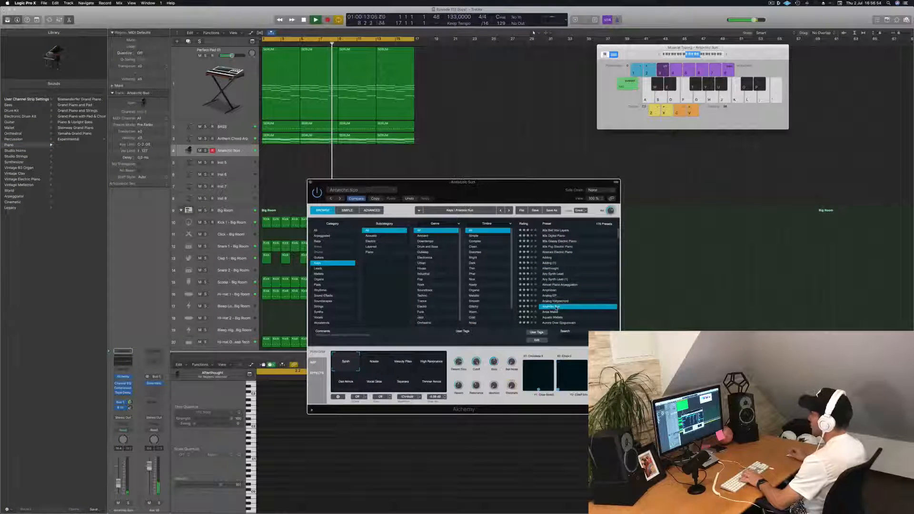
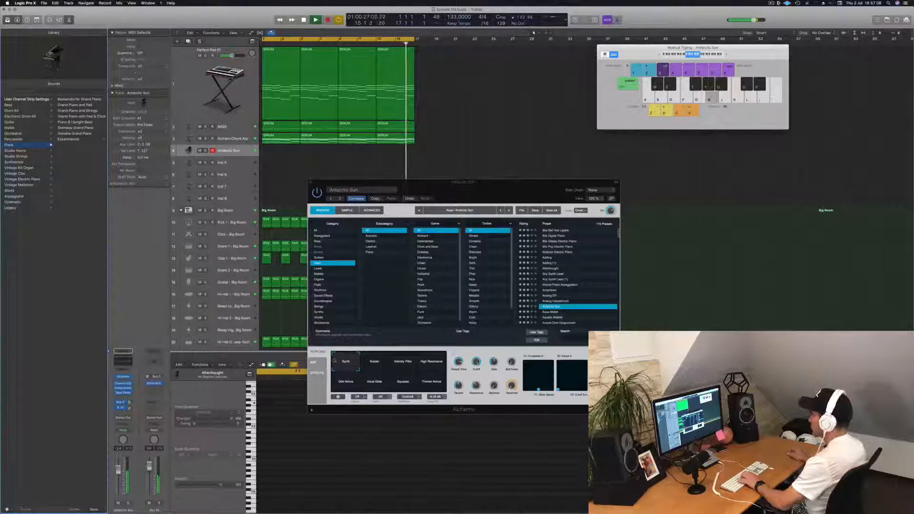
left_click(554, 312)
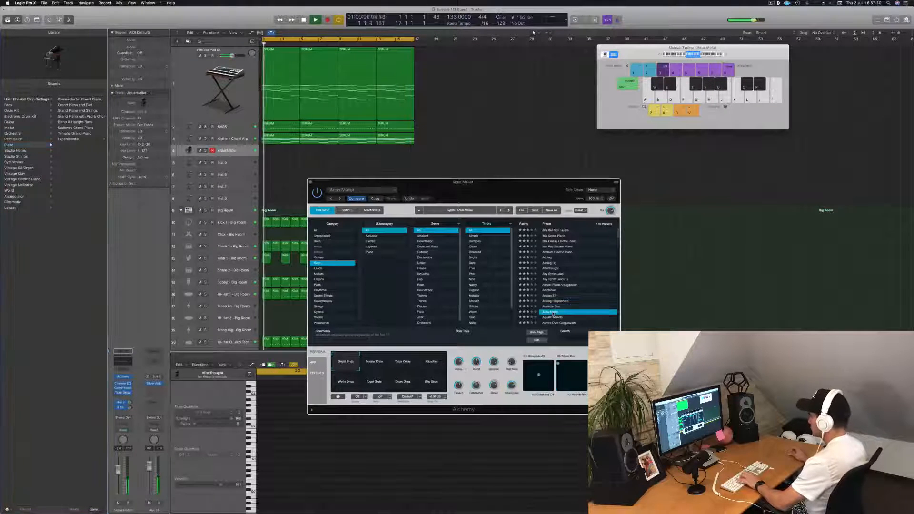
Try the Completely VA Suitcase and Crystal Bells presets with melody notes, lowering the track's volume slightly between them.
scroll(558, 270, "down", 3)
scroll(559, 269, "down", 3)
left_click(556, 301)
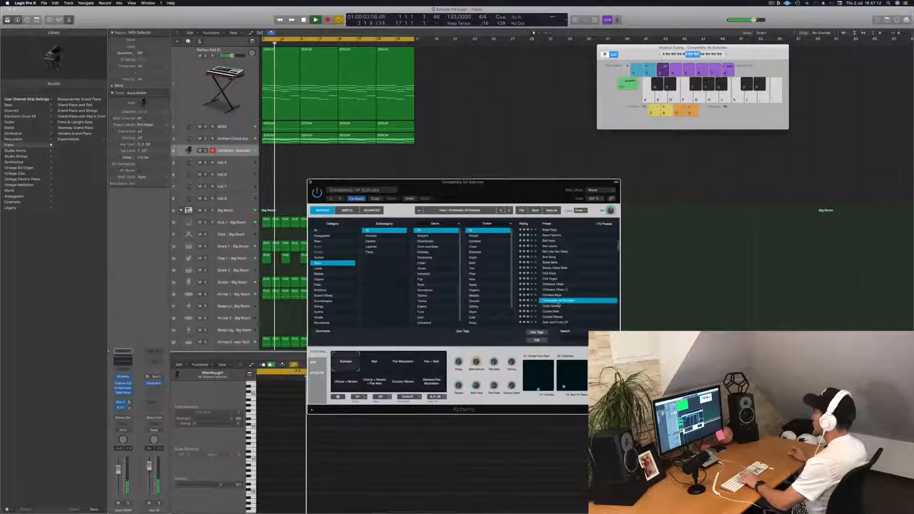
key("f")
left_click_drag(119, 471, 119, 484)
left_click(551, 311)
key("h")
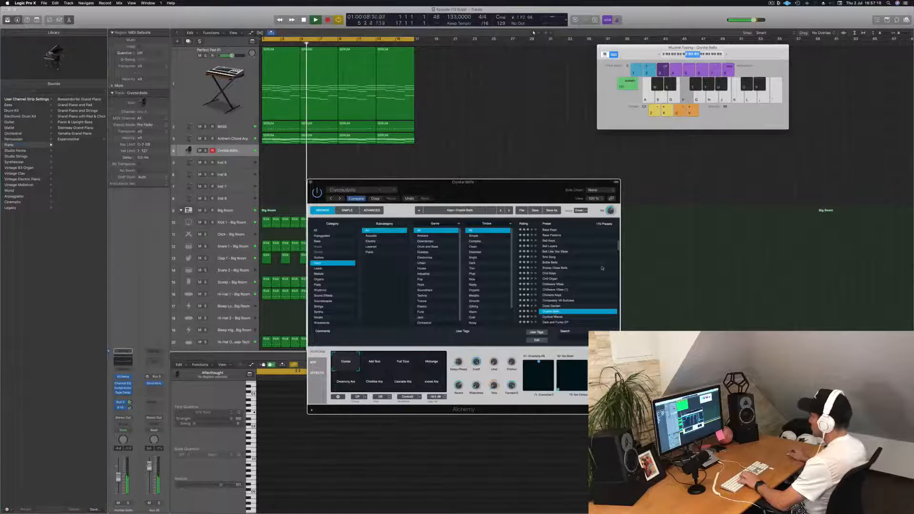
Audition the Keys presets from Autoharp Binaural and Automata through Bass Keys, Bell Keys and Bell Layers to Bell Like Vox Vibes.
scroll(566, 260, "up", 2)
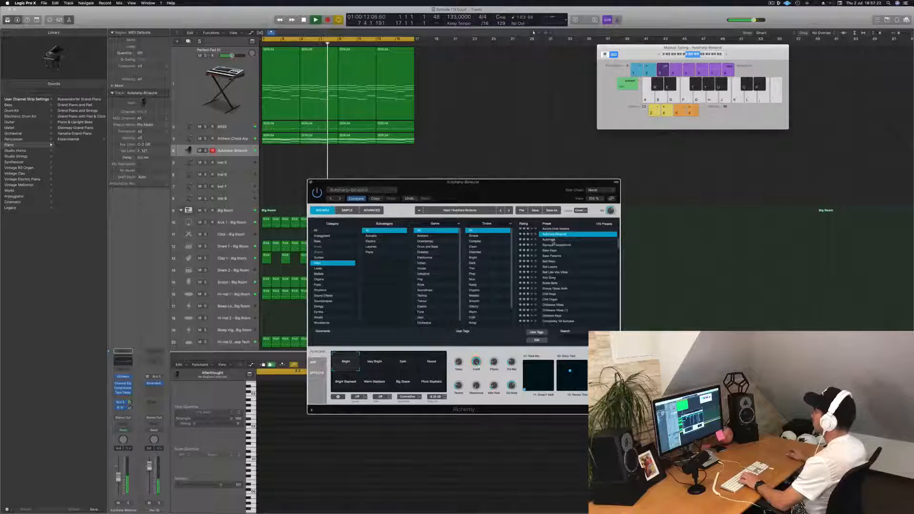
left_click(552, 240)
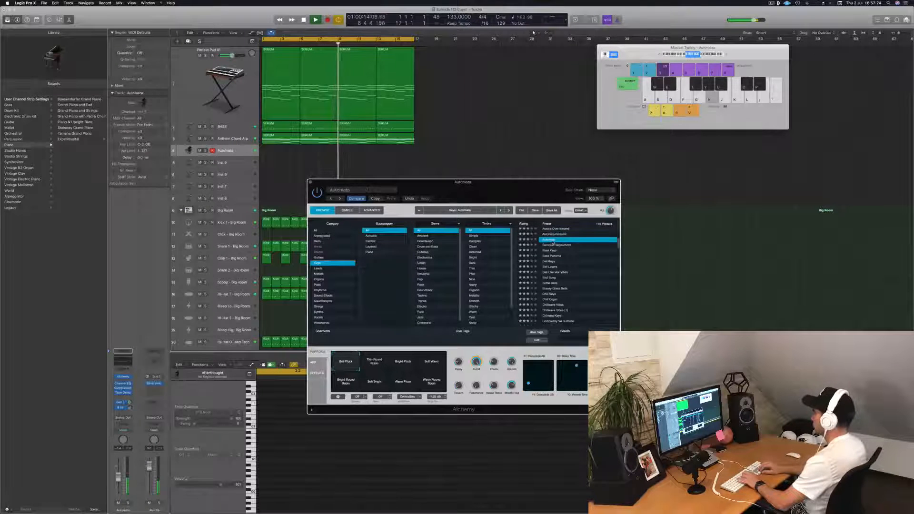
key("Down")
key("Down")
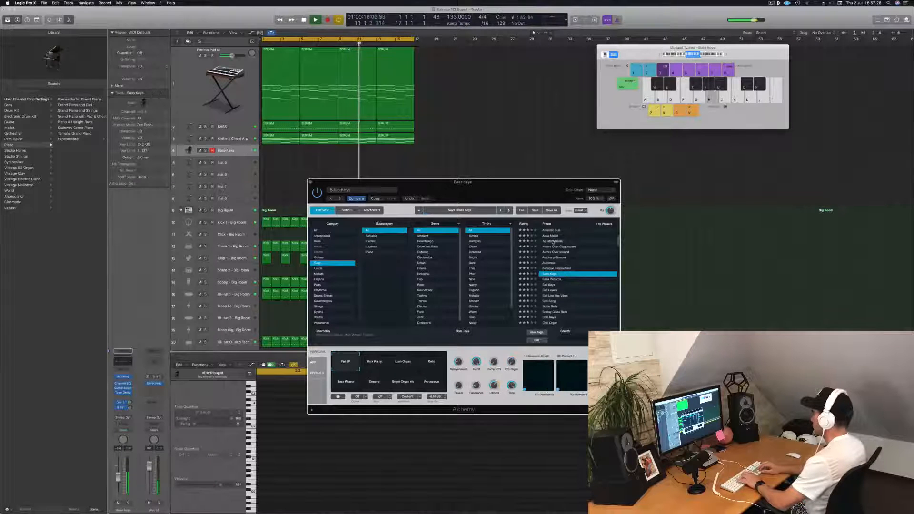
key("Down")
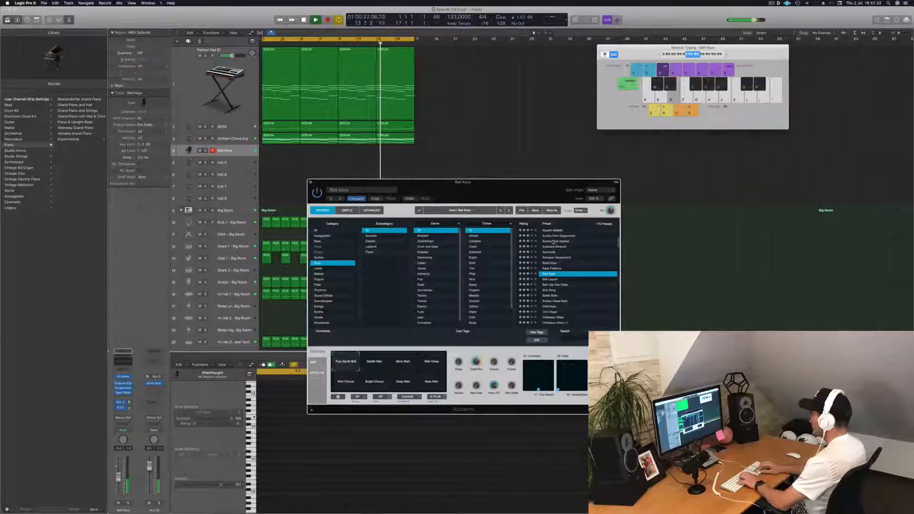
key("Down")
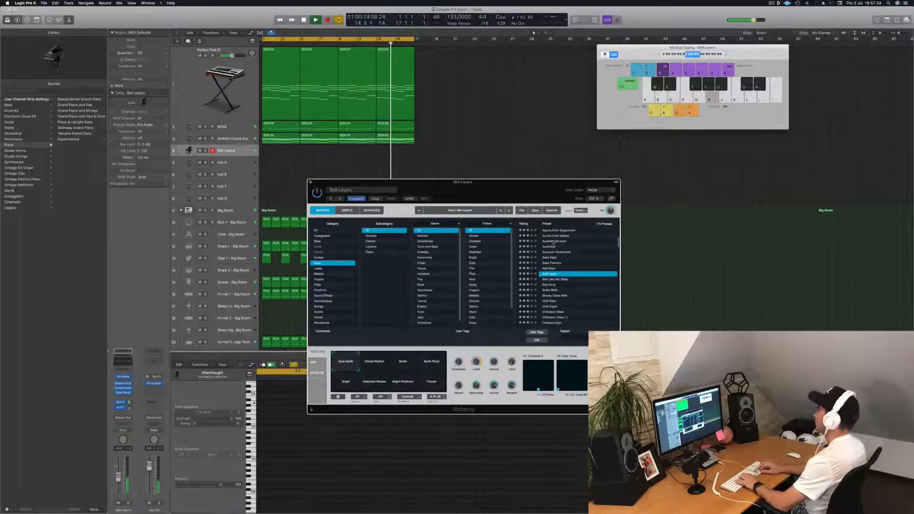
key("Down")
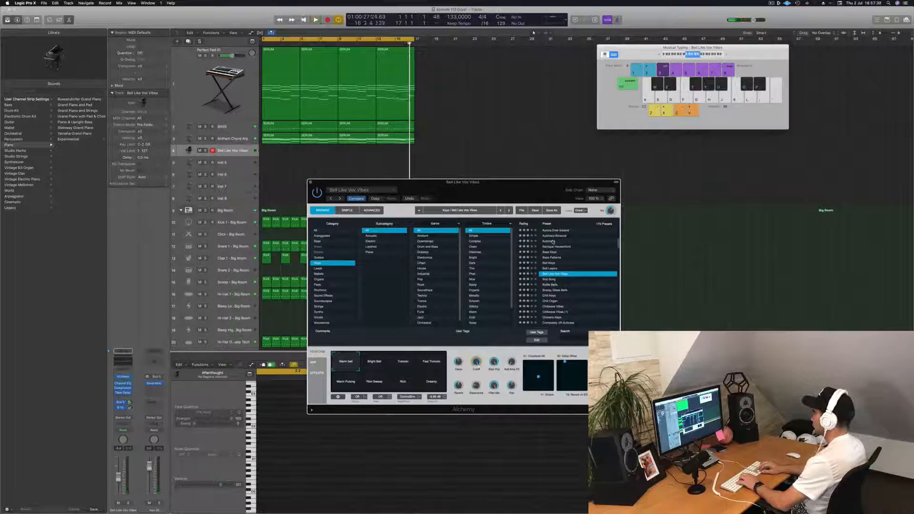
Restart loop playback and load the Bird Song preset to hear it against the track.
key("space")
key("space")
key("Down")
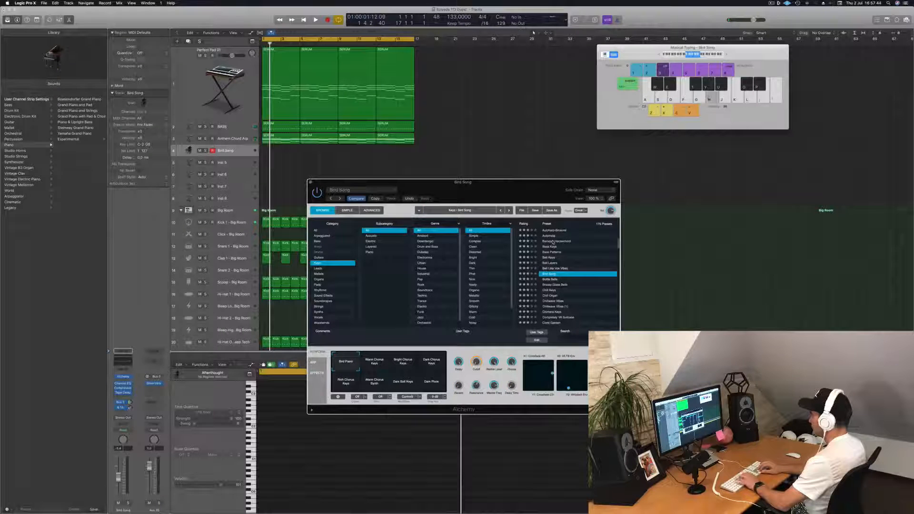
key("space")
key("space")
key("space")
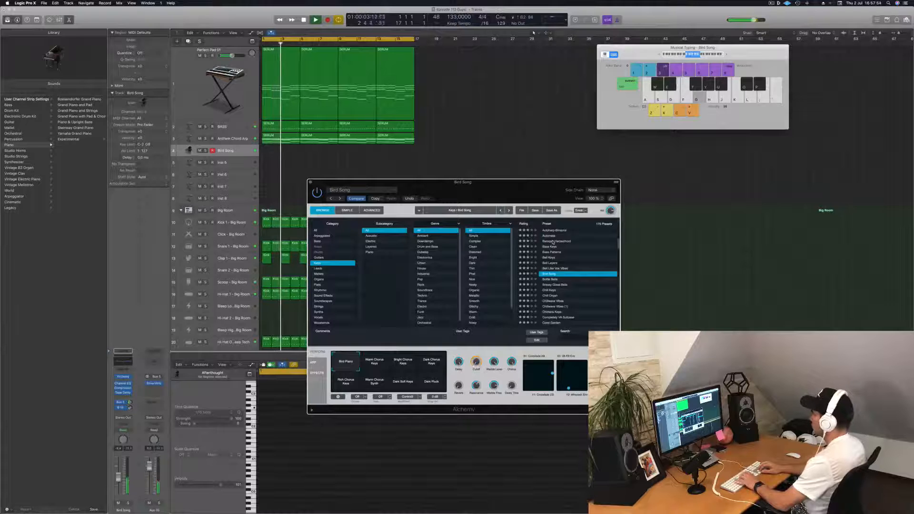
Load the Bottle Bells preset and play melody notes with it over the loop.
key("Down")
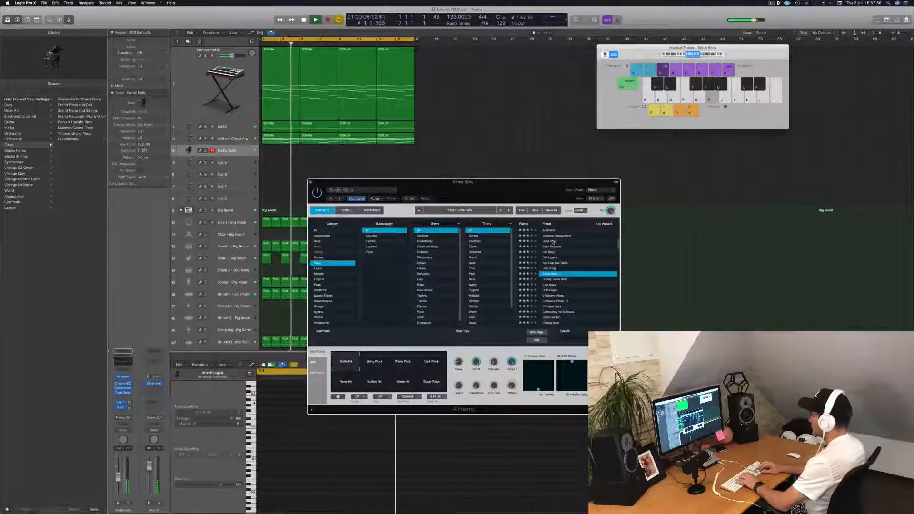
key("j")
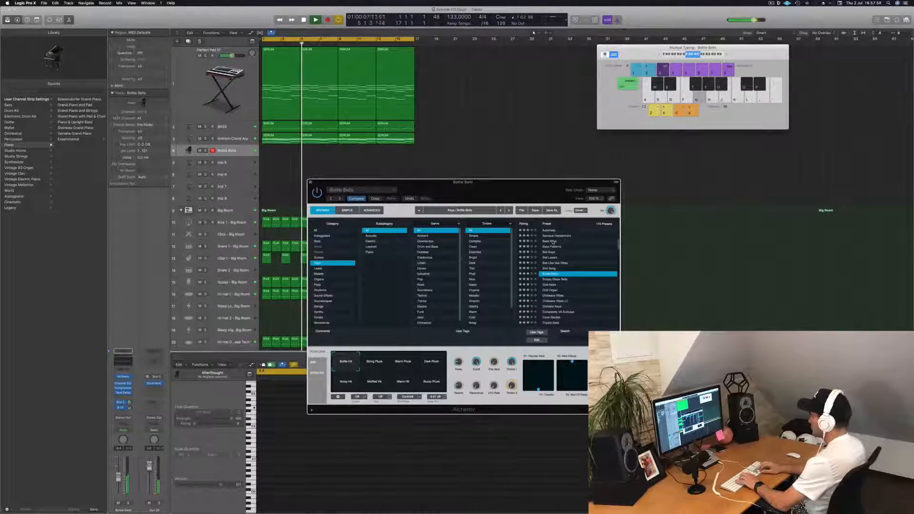
key("semicolon")
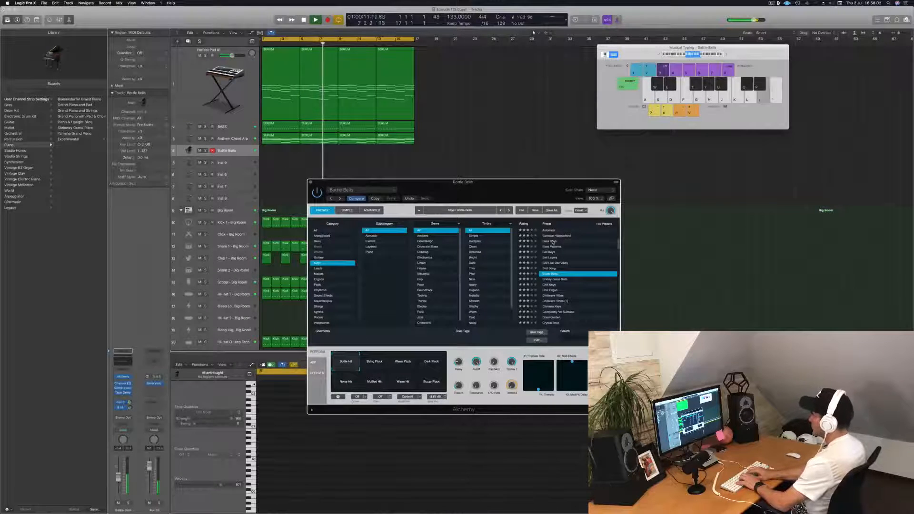
key("k")
key("j")
key("semicolon")
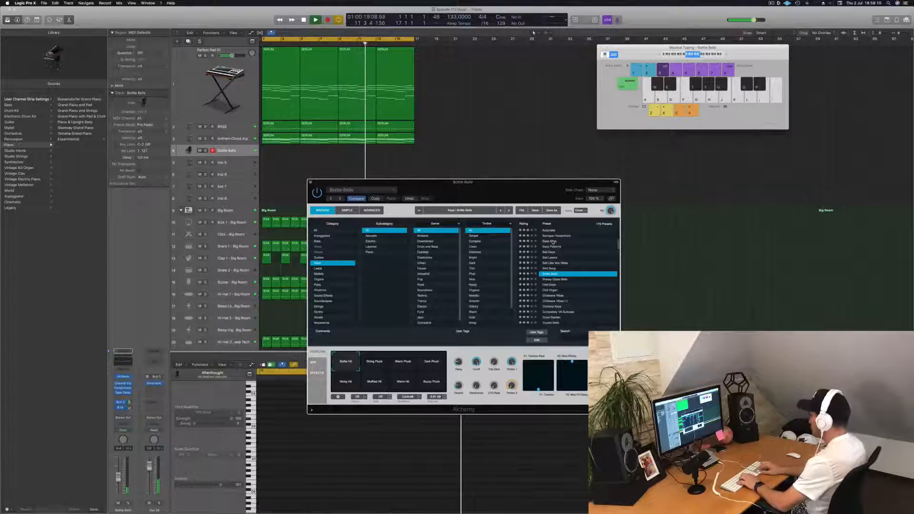
Try the Chill Keys preset with its third performance snapshot, playing notes in a higher Musical Typing octave.
key("Down")
key("Down")
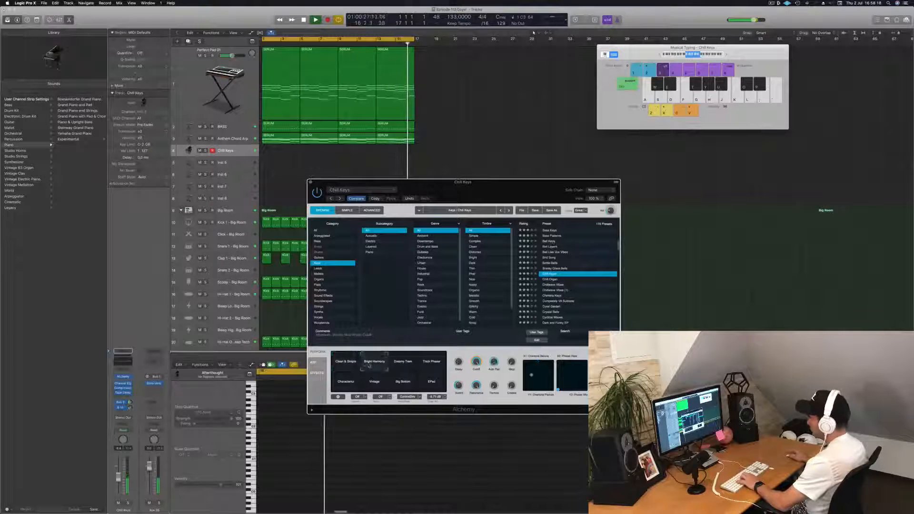
left_click(408, 365)
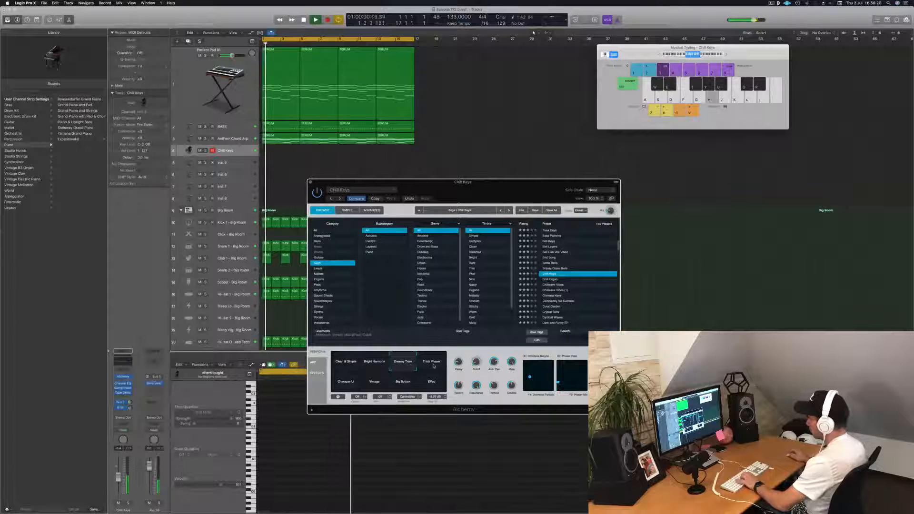
left_click(727, 55)
key("k")
key("h")
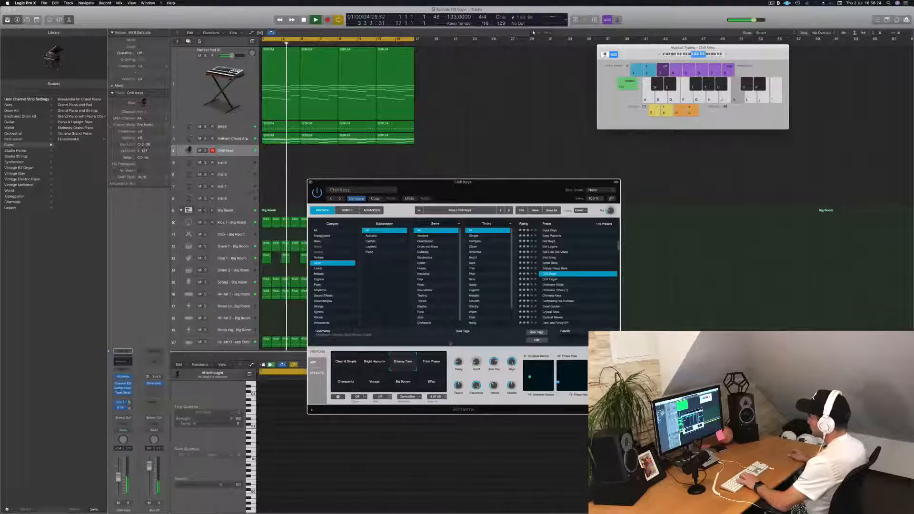
Audition Chillwave Vibes, Completely VA Suitcase, Crystal Bells and Distant Vintage Organ, moving the Alchemy window clear of the drum regions.
left_click(553, 285)
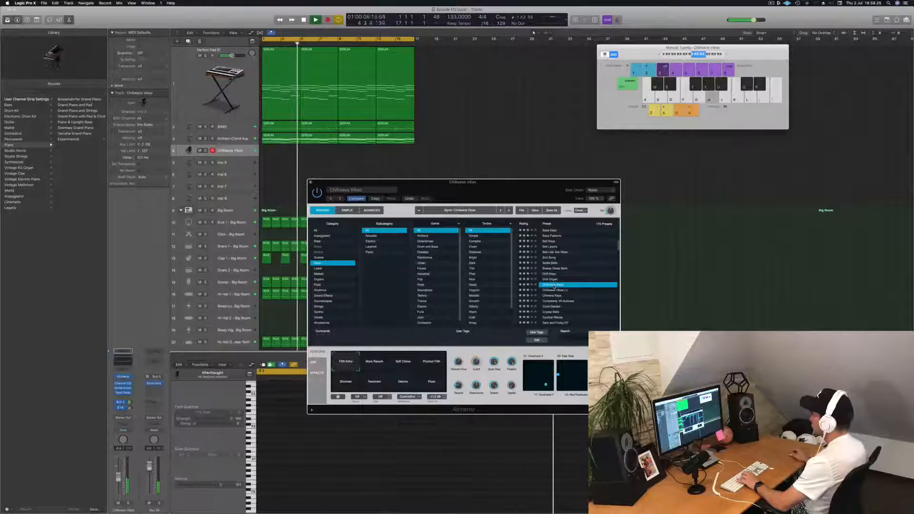
left_click_drag(538, 185, 649, 185)
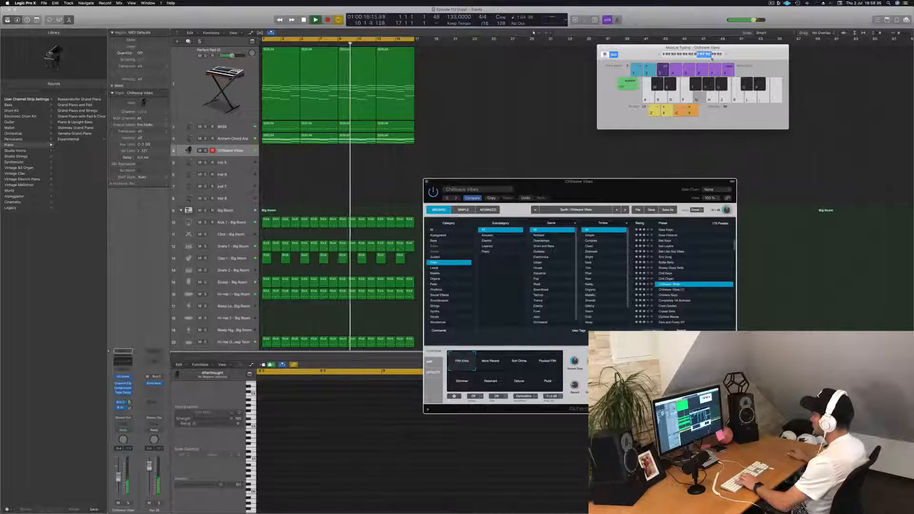
left_click(676, 300)
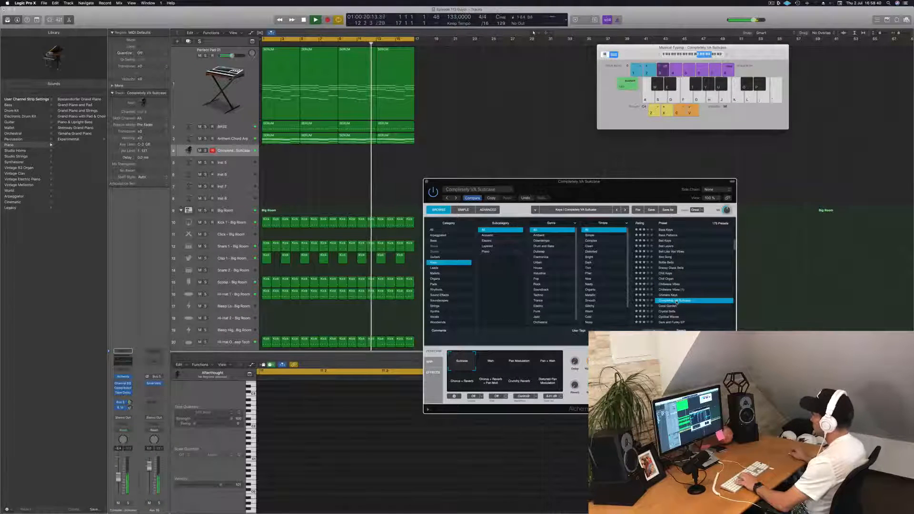
scroll(669, 293, "down", 2)
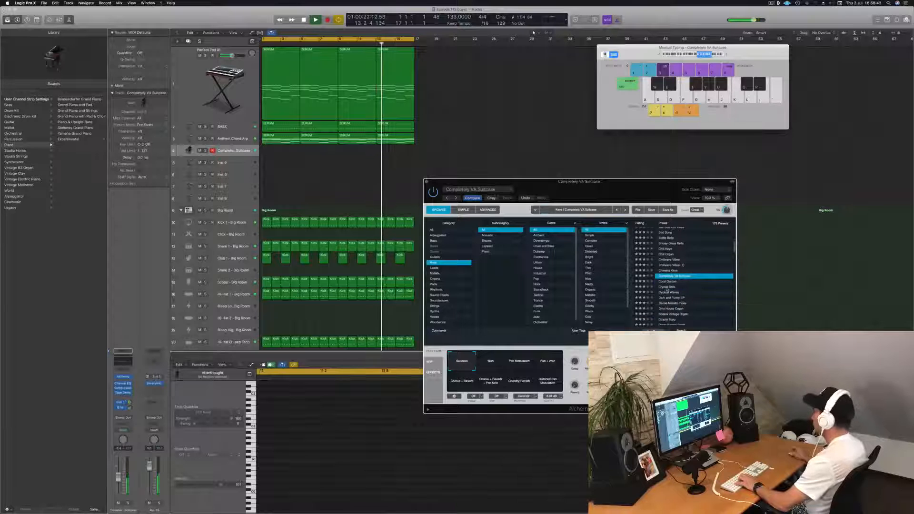
left_click(667, 287)
scroll(669, 288, "down", 3)
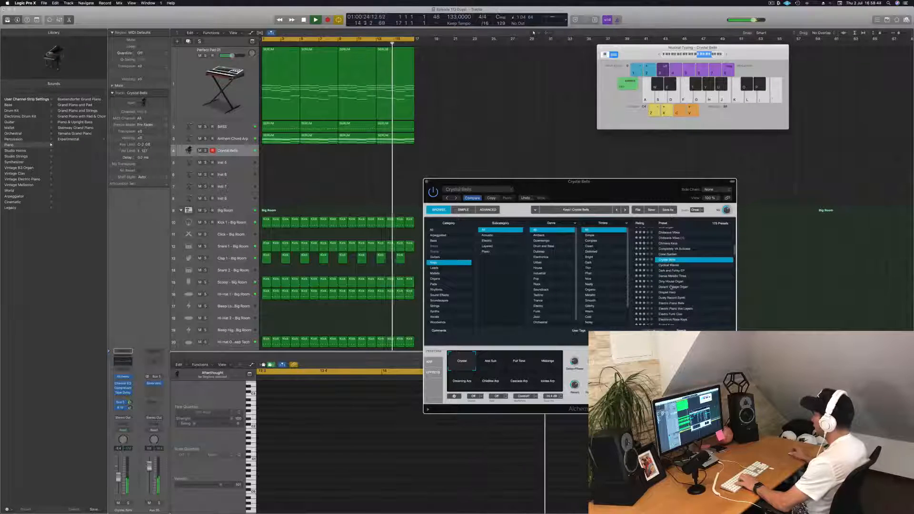
left_click(671, 287)
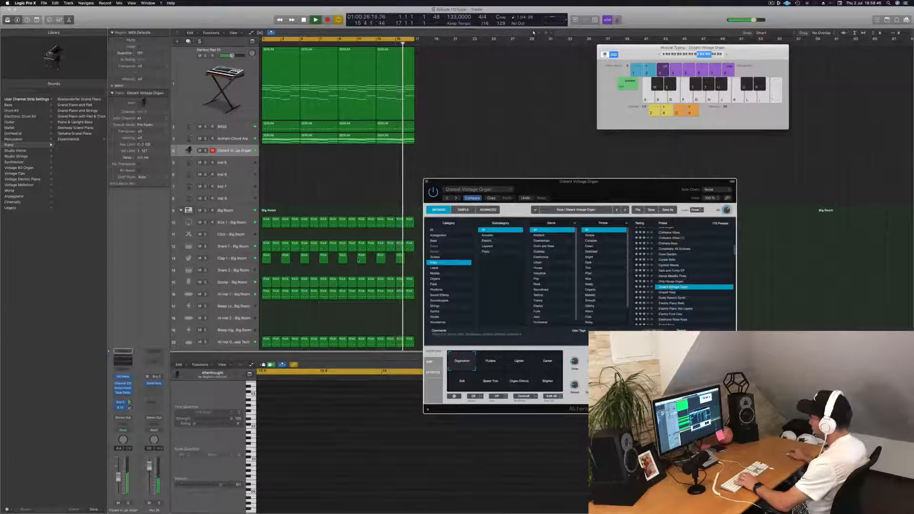
Switch Alchemy to the Leads category and try 80s Sync Lead and 80s Synth Pop Lead with melody notes.
left_click(434, 268)
scroll(723, 268, "up", 5)
left_click(674, 246)
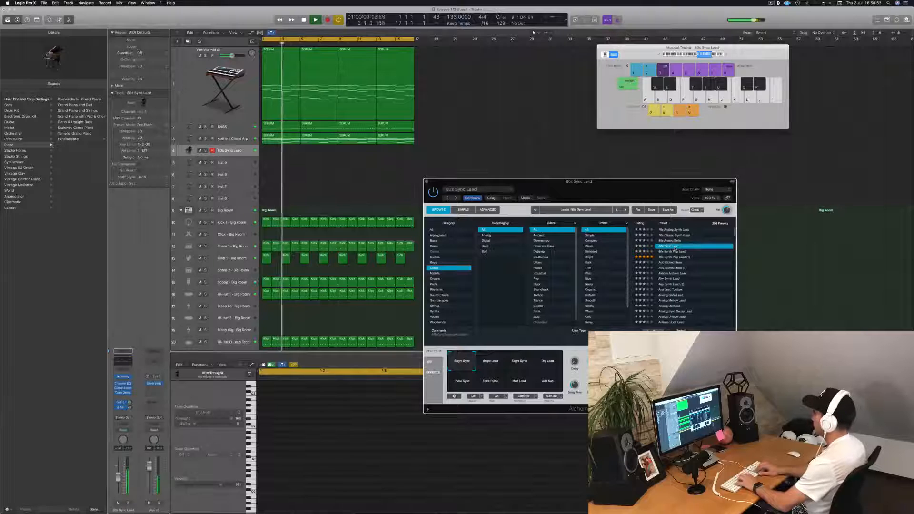
left_click(675, 251)
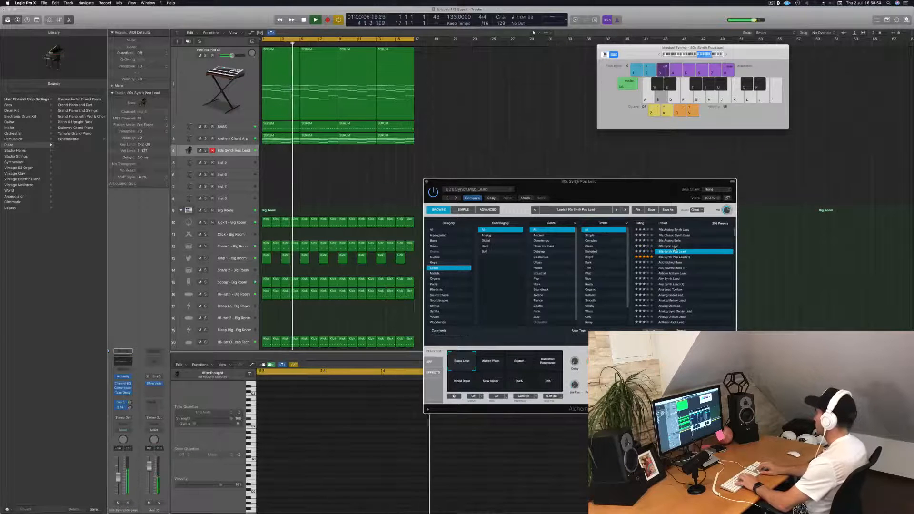
key("f")
key("g")
key("h")
key("s")
Step through the following Leads presets, 80s Synth Pop Lead (1) and Acid Etched Bass, to Acid Etched Bass (1).
key("Down")
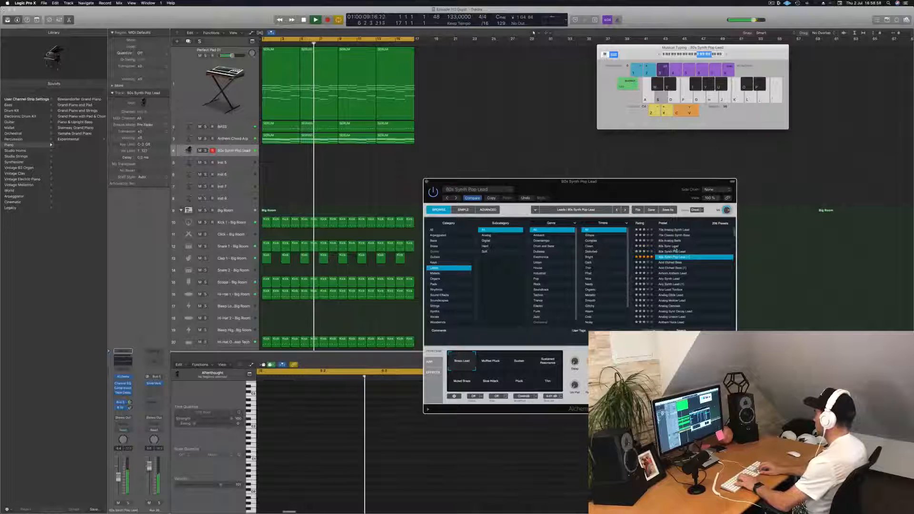
key("Down")
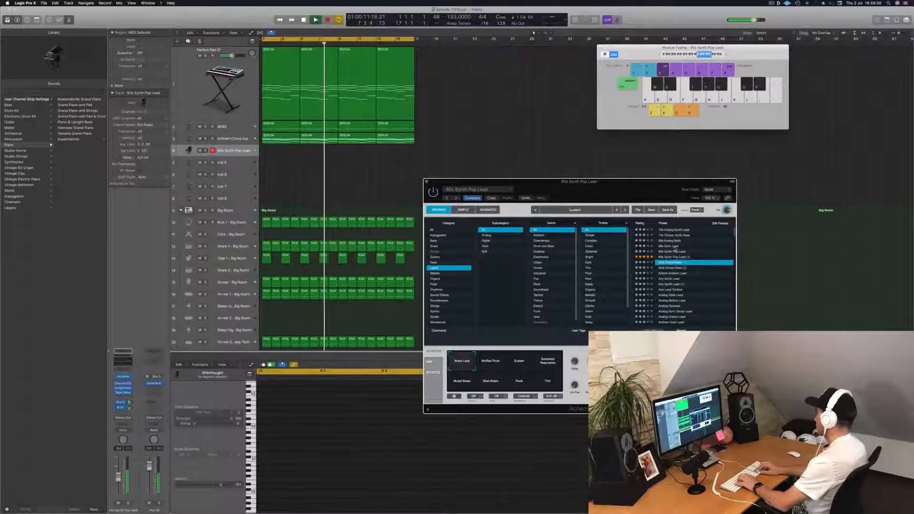
key("Down")
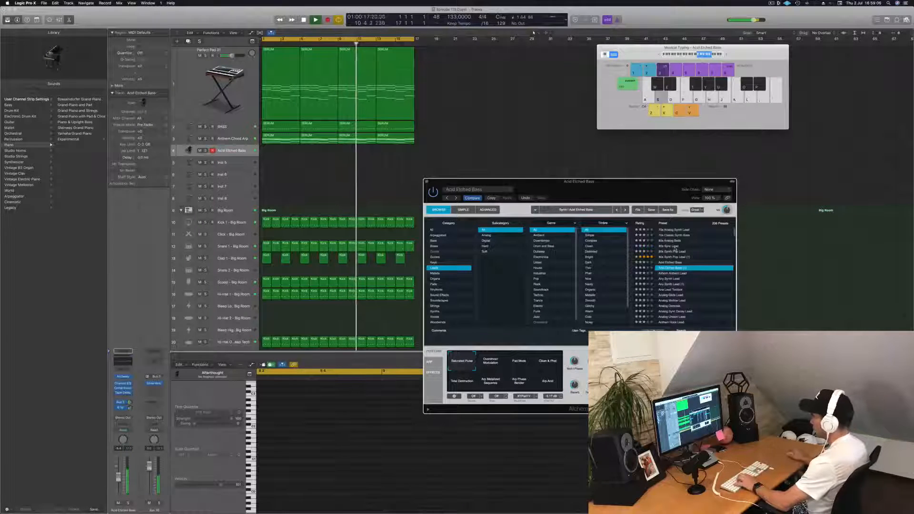
Try further snapshots of Acid Etched Bass (1), then audition the following Leads presets to Airy Synth Lead (1).
left_click(491, 381)
left_click(519, 380)
left_click(676, 274)
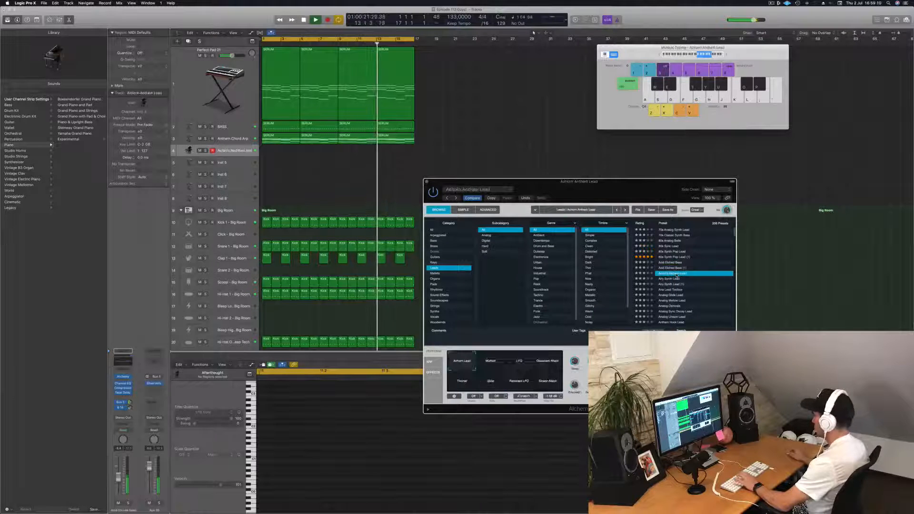
key("Down")
key("Down")
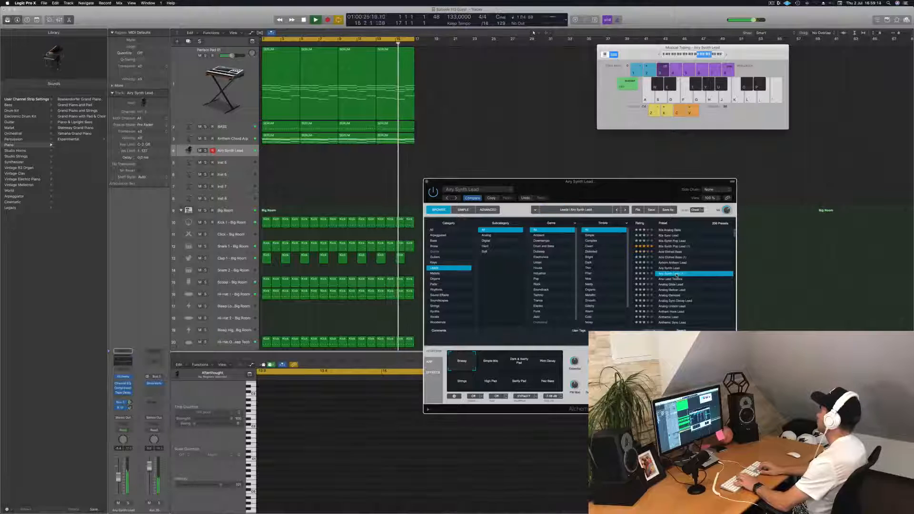
Audition the following Leads presets, including Analog Glide Lead, Analog Mellow Lead, Analog Osmosis and Analog Unison Lead, and load Anthem Hook Lead.
key("Down")
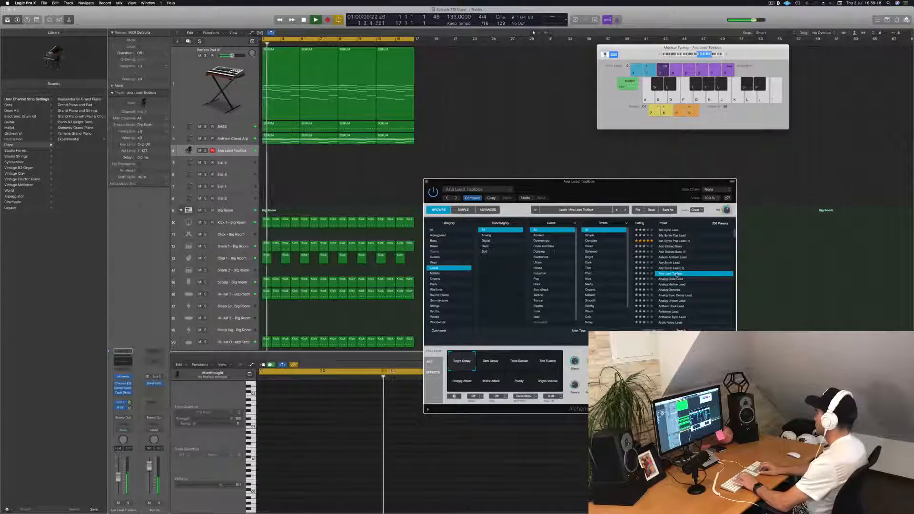
key("Down")
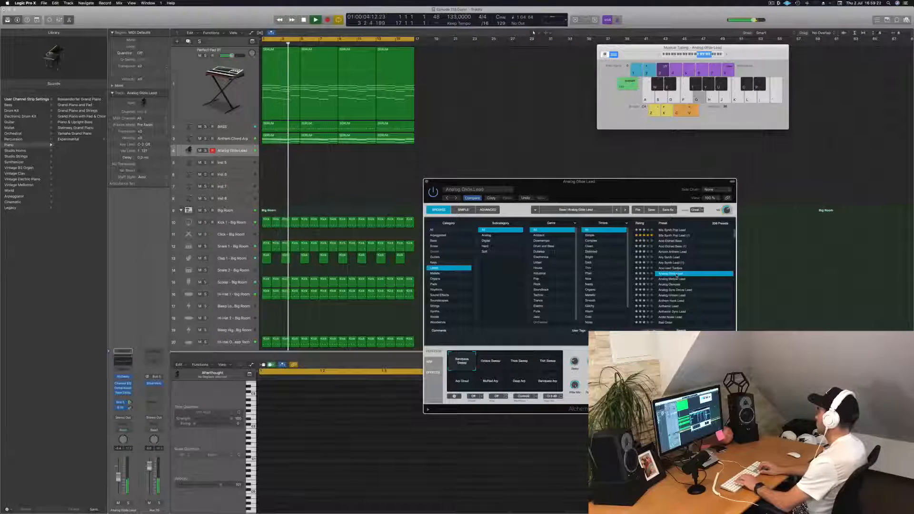
key("Down")
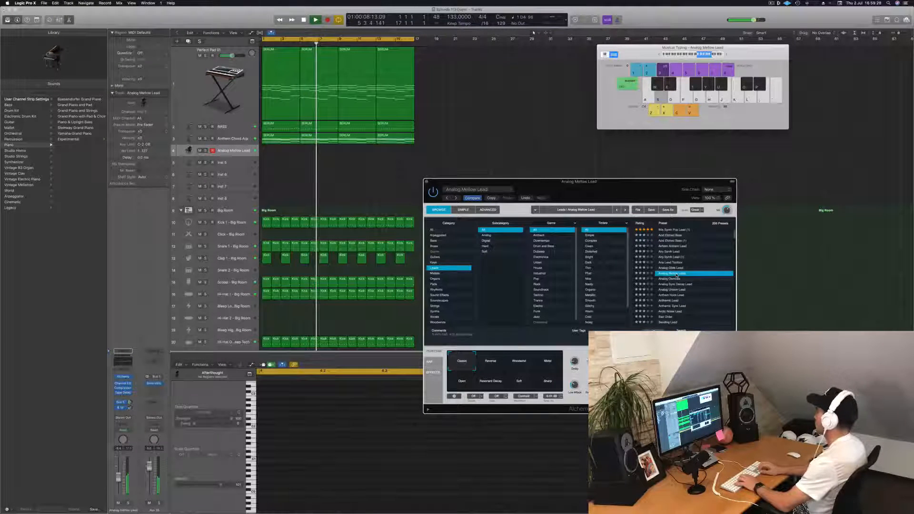
key("Down")
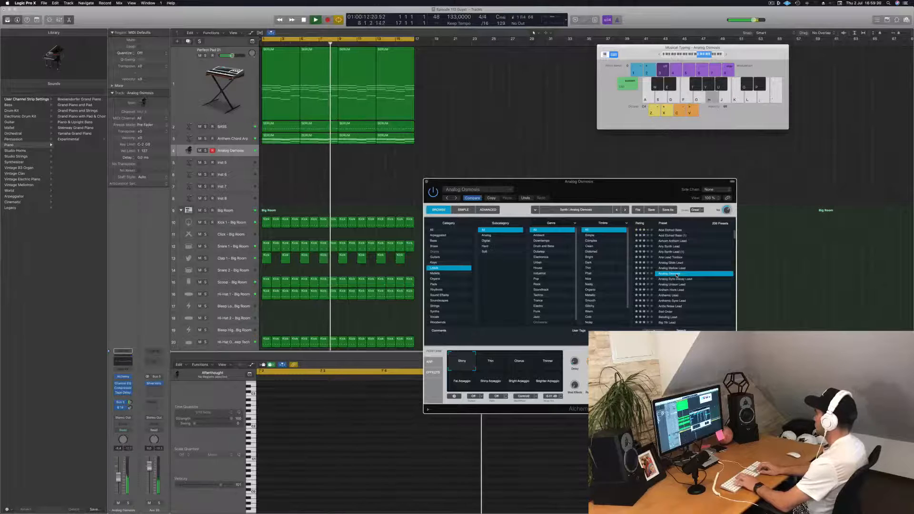
key("Down")
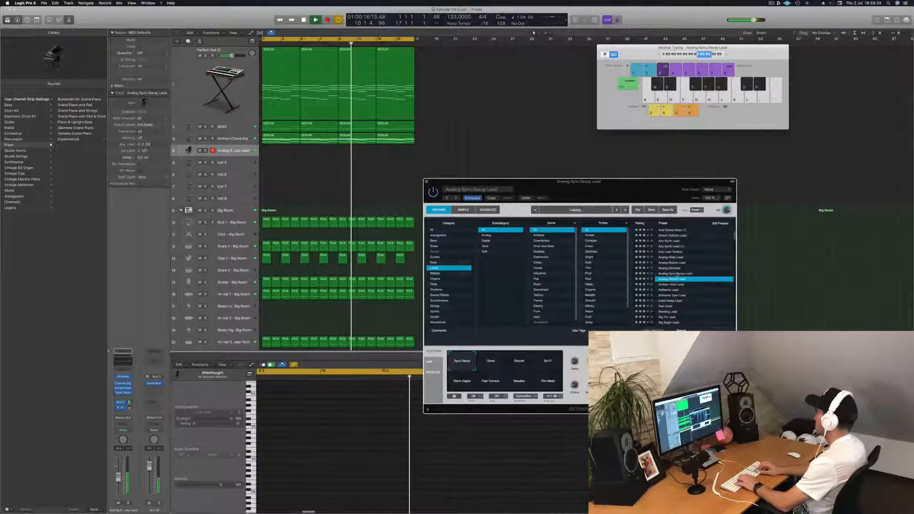
key("Down")
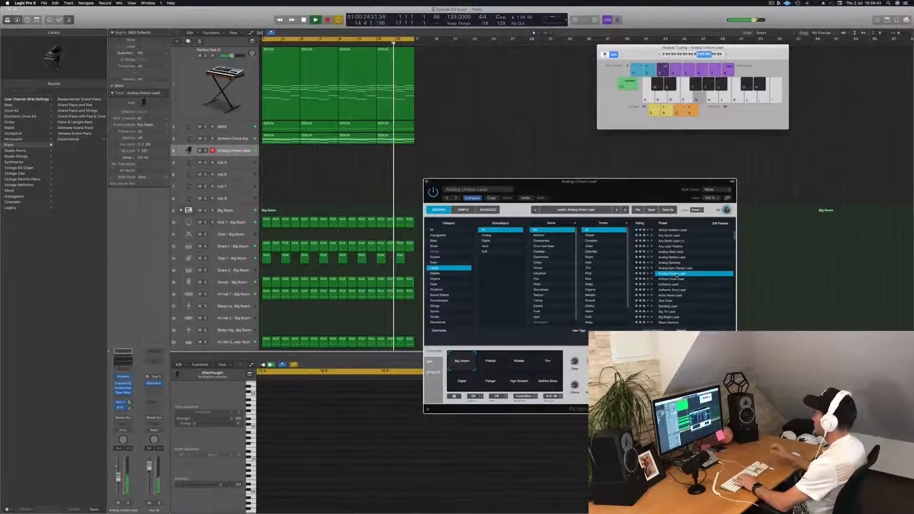
key("Down")
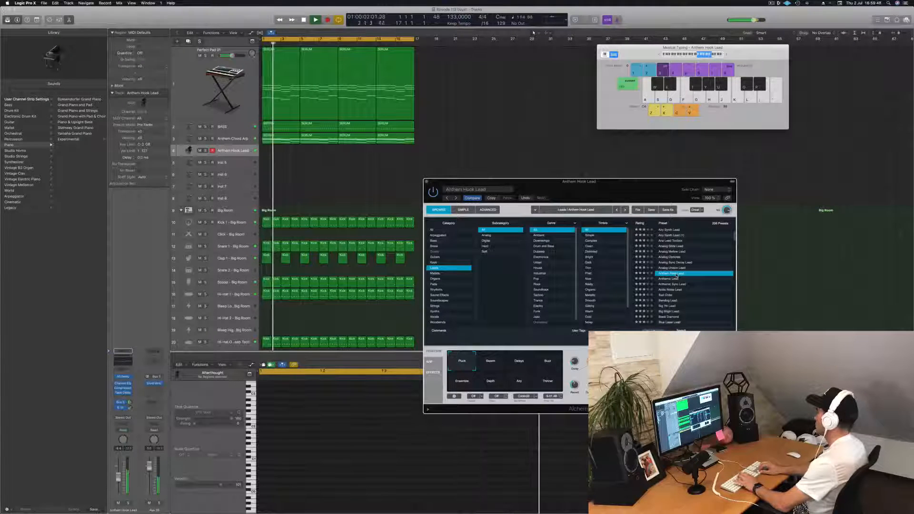
Lower the Anthem Hook Lead track's volume slightly and try the preset's second, fourth, sixth and seventh performance snapshots.
left_click(494, 362)
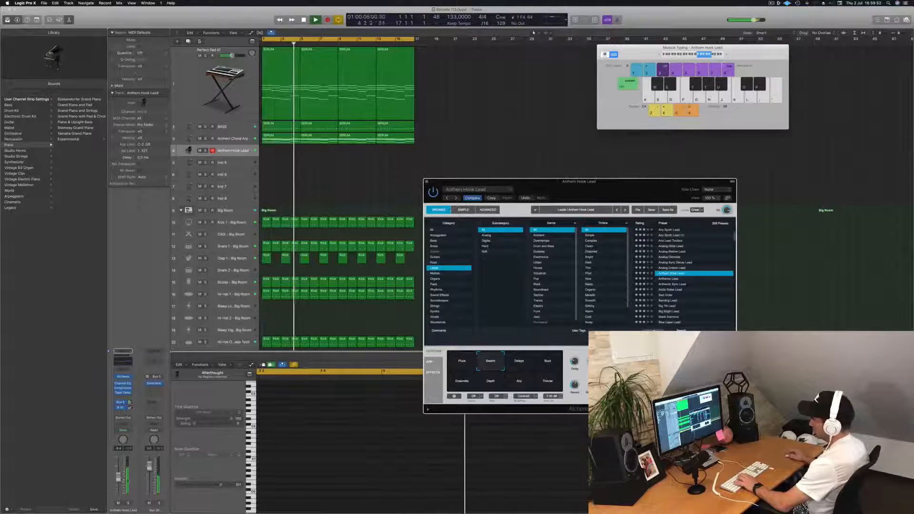
left_click_drag(119, 478, 118, 484)
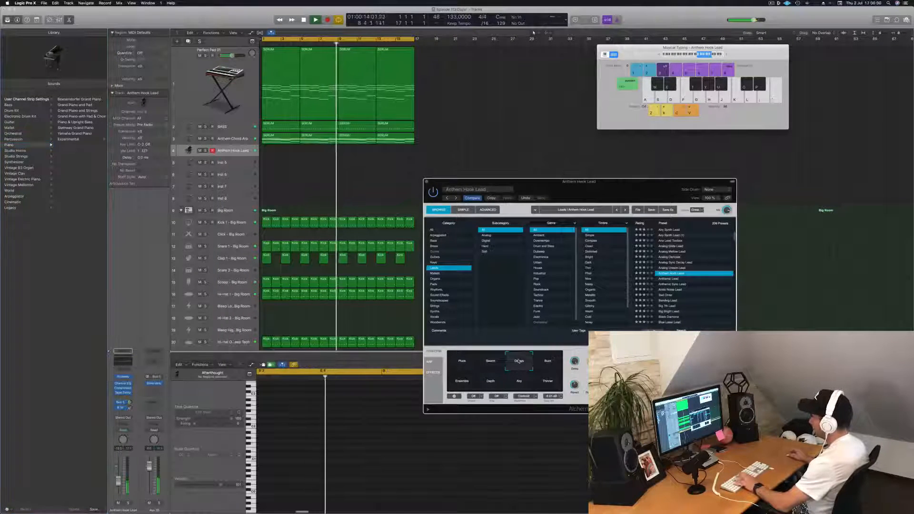
left_click(553, 360)
left_click(549, 365)
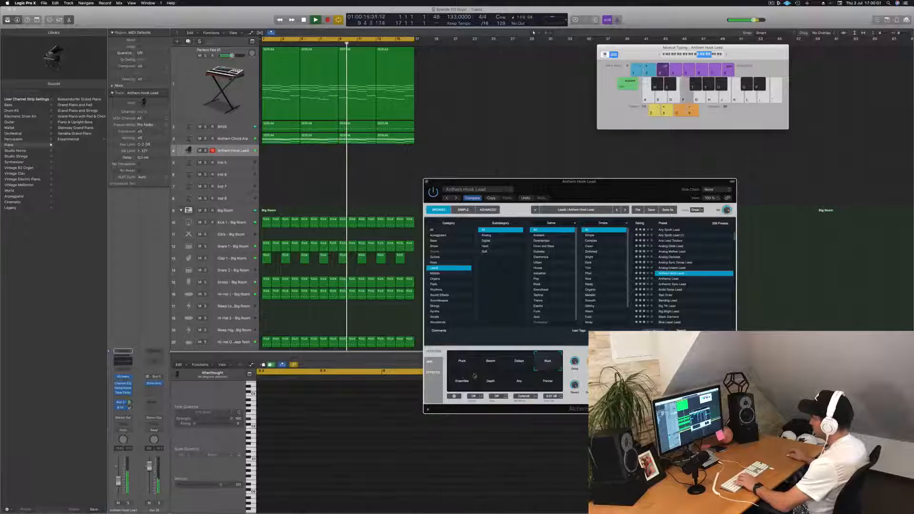
left_click(490, 382)
left_click(519, 381)
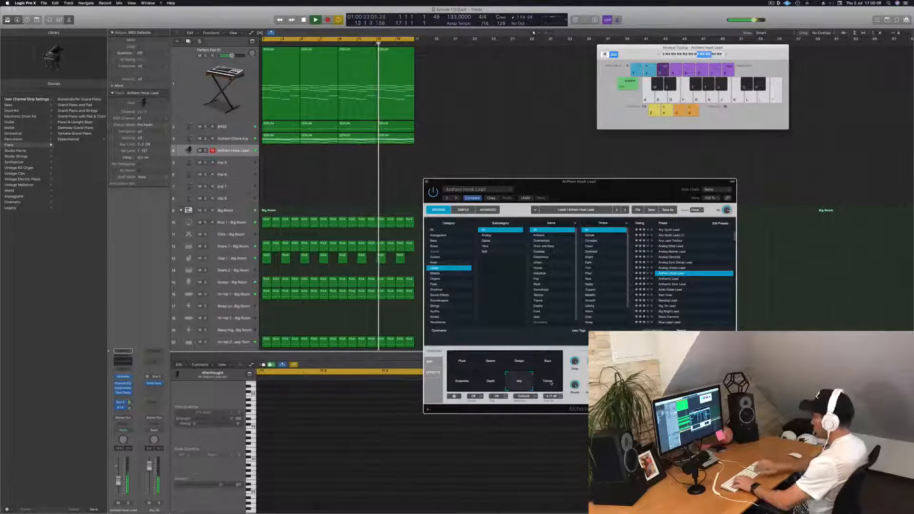
Compare the seventh, eighth and first snapshots with played notes, then select the second and rehearse a repeated-note rhythm.
key("h")
key("g")
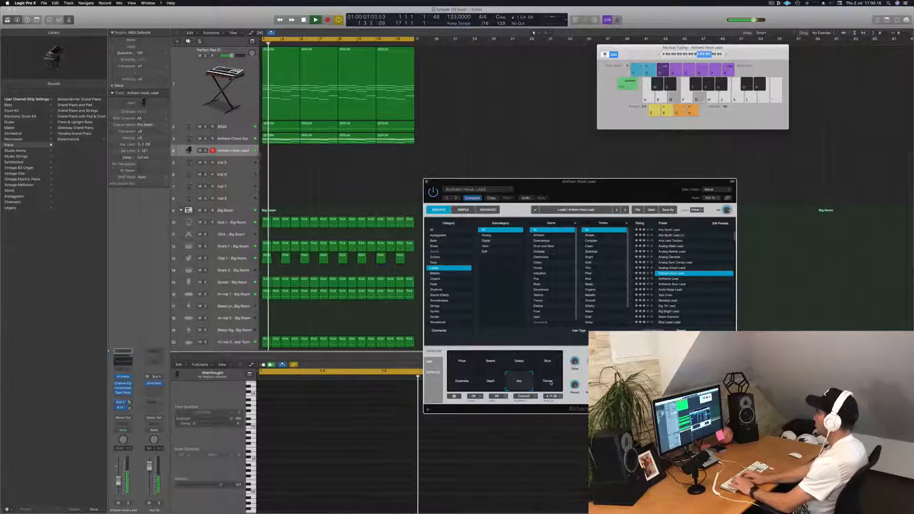
left_click(548, 382)
key("d")
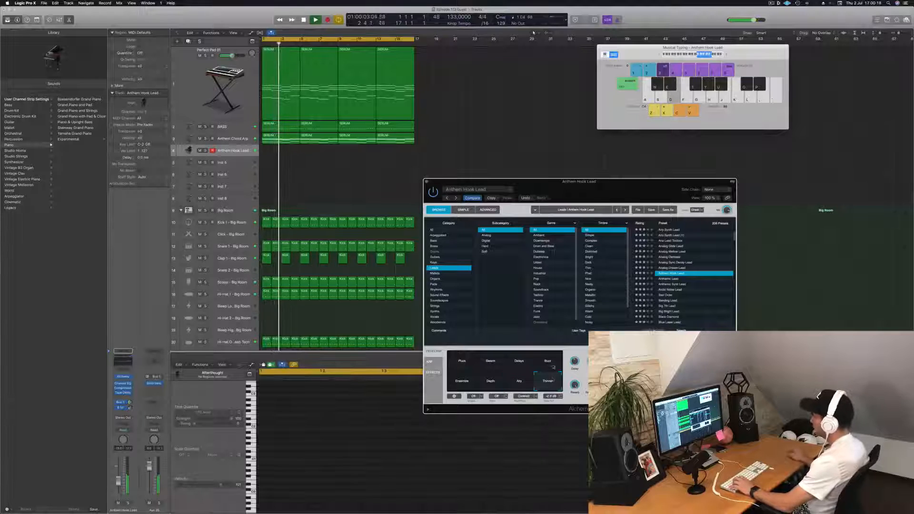
key("a")
left_click(463, 361)
left_click(490, 362)
key("s")
key("s")
key("s")
key("s")
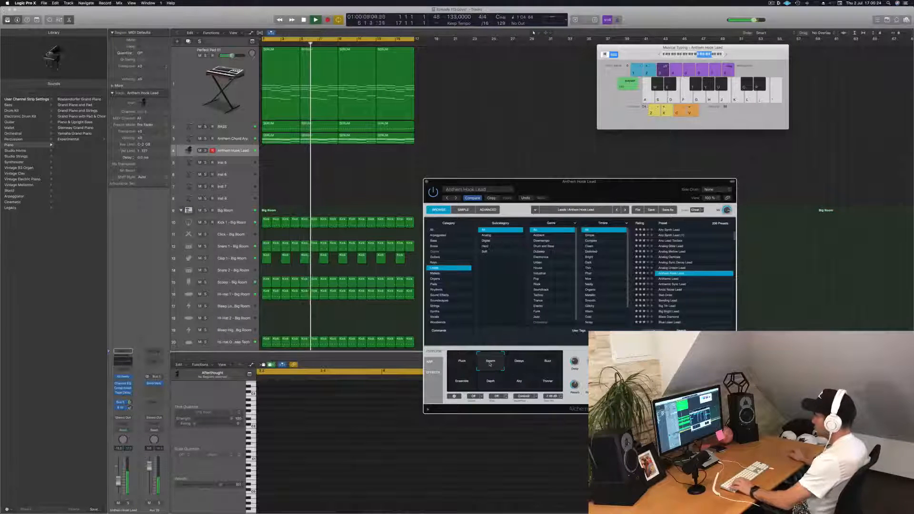
Record a rhythmic repeated-note melody on the Anthem Hook Lead track from bar 9 using Musical Typing.
key("r")
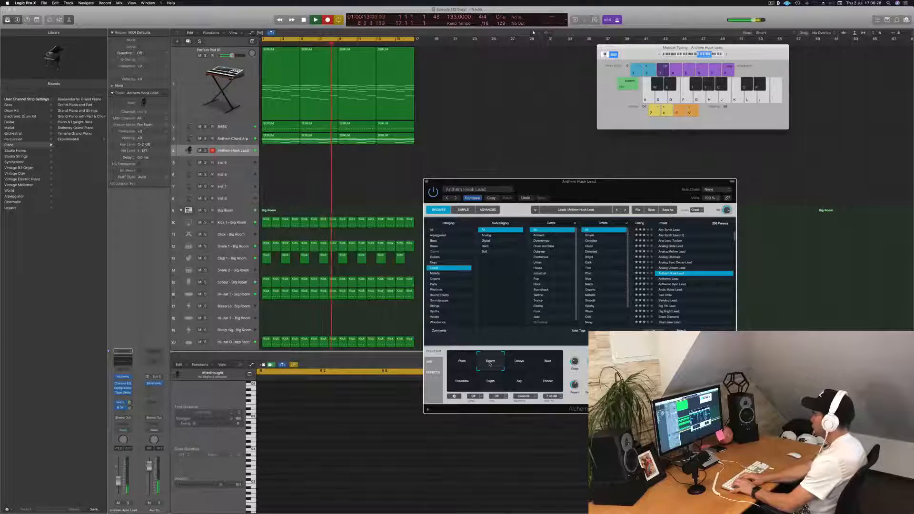
key("s")
key("s")
key("s")
key("s")
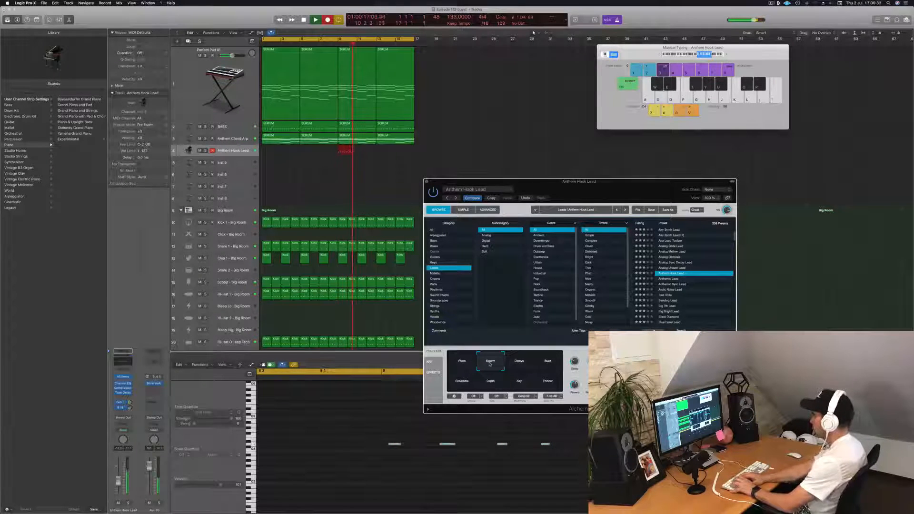
key("s")
key("s")
key("s")
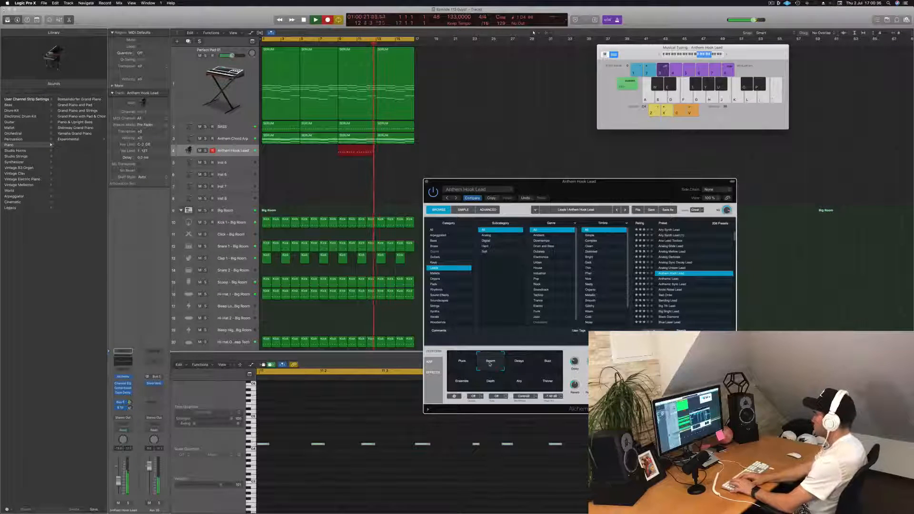
key("s")
key("s")
key("s")
key("s")
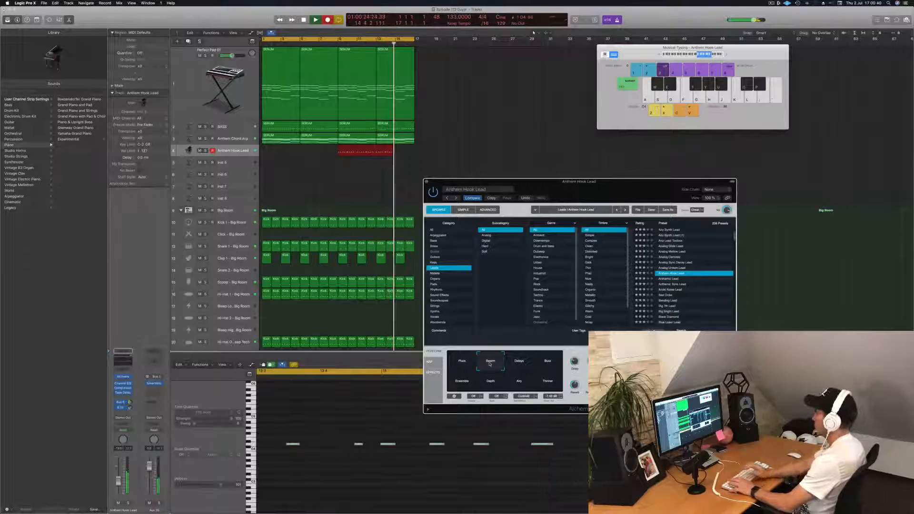
key("space")
Move the recorded Anthem Hook Lead region to bar 1 and play it back.
left_click_drag(361, 149, 285, 151)
key("space")
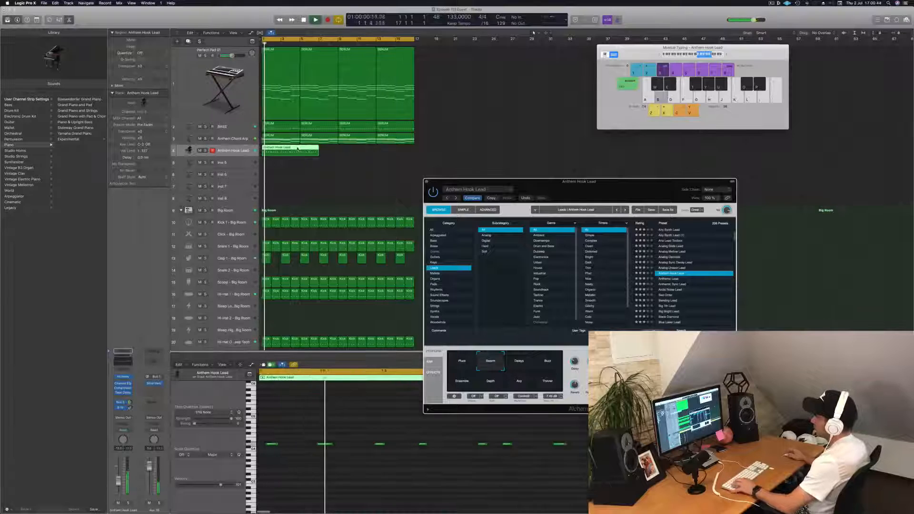
key("space")
Quantize all notes of the Anthem Hook Lead region to 1/16 notes and listen to the result.
left_click(343, 452)
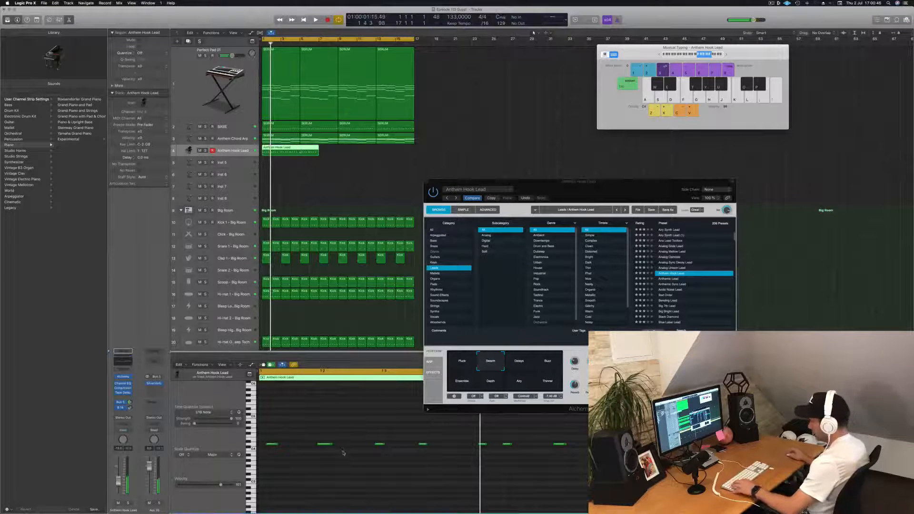
key("space")
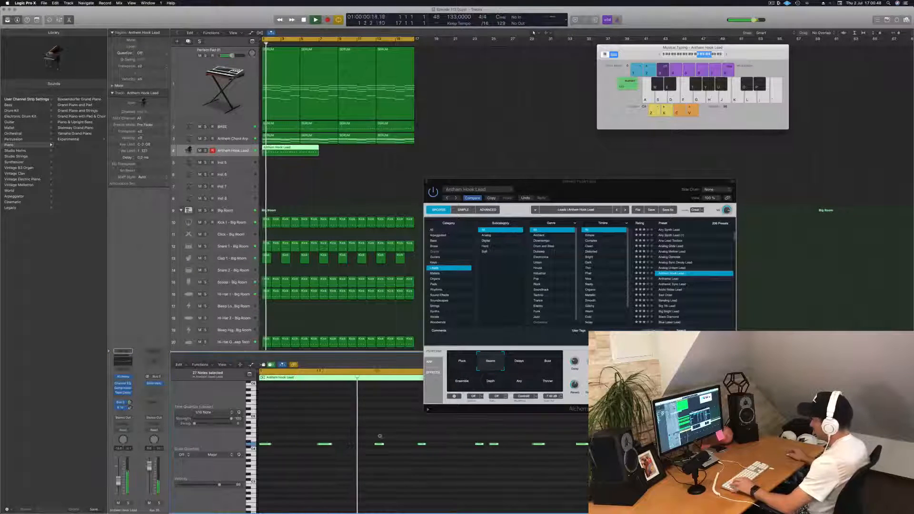
left_click(354, 434)
scroll(367, 429, "left", 2)
key("space")
key("space")
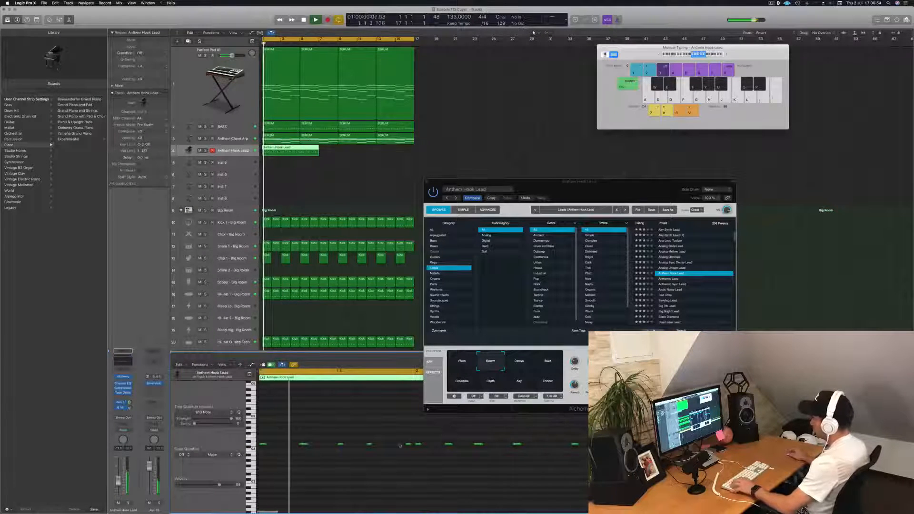
Split the Anthem Hook Lead region at bar 3 and delete the part after the split.
left_click(281, 150)
key("space")
key("space")
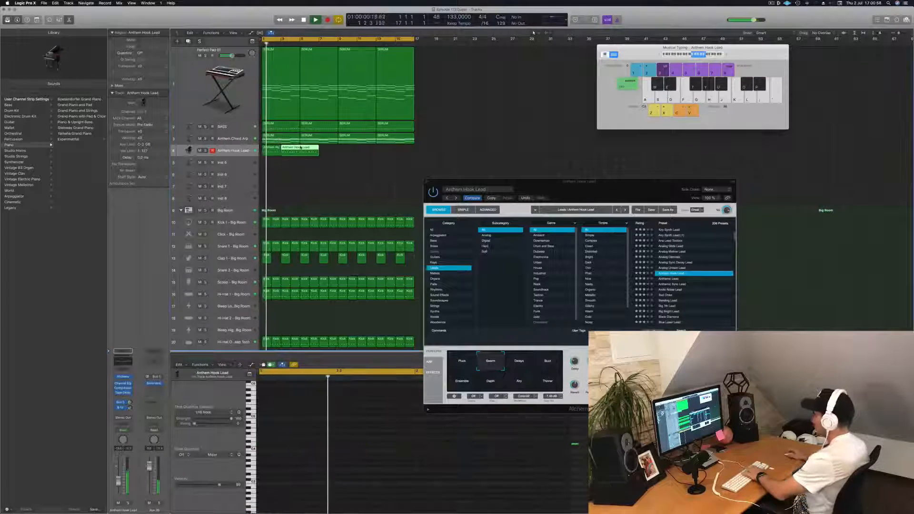
key("BackSpace")
Nudge the fifth note of the remaining two-bar region a 1/16 note earlier.
left_click(268, 148)
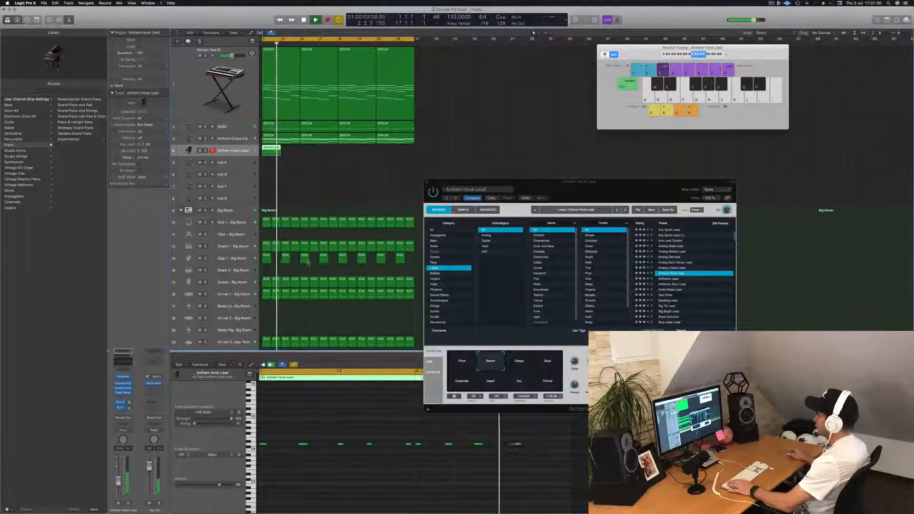
left_click_drag(392, 438, 408, 461)
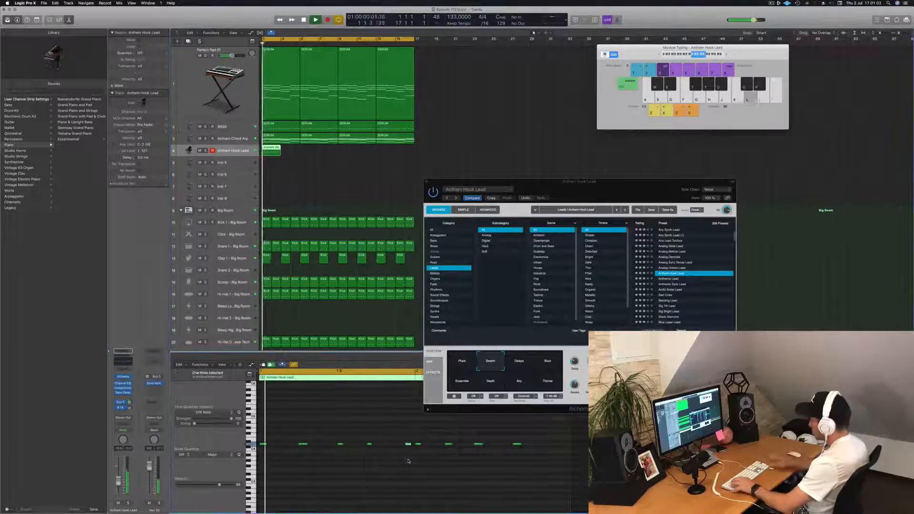
key("alt+Left")
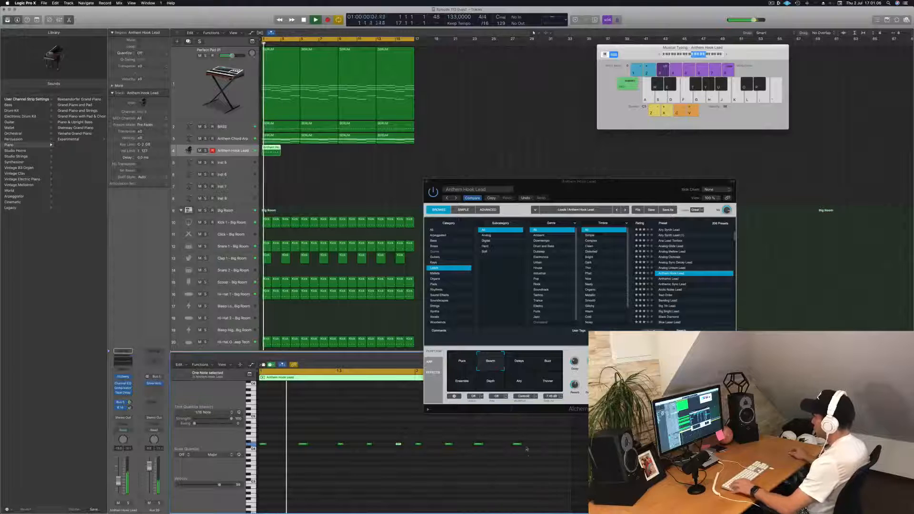
Switch Anthem Hook Lead to its third snapshot and raise the track's volume.
left_click(519, 361)
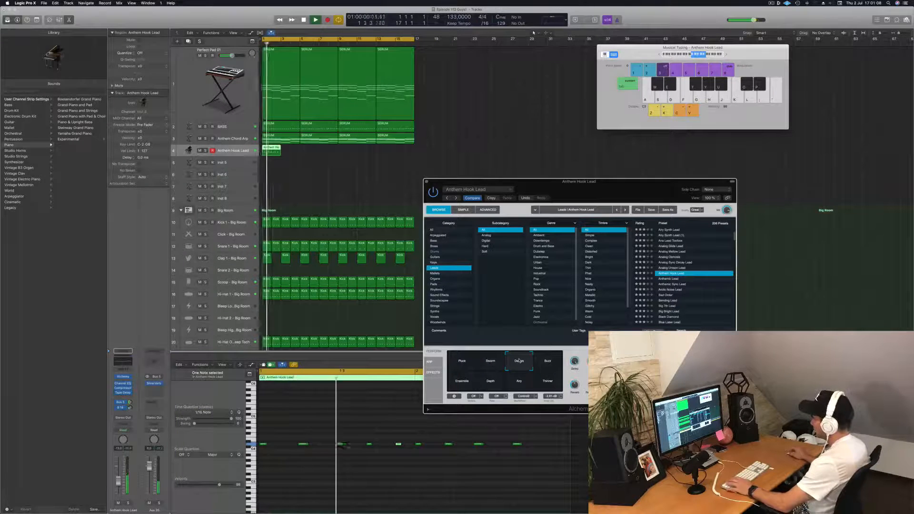
left_click_drag(118, 480, 119, 470)
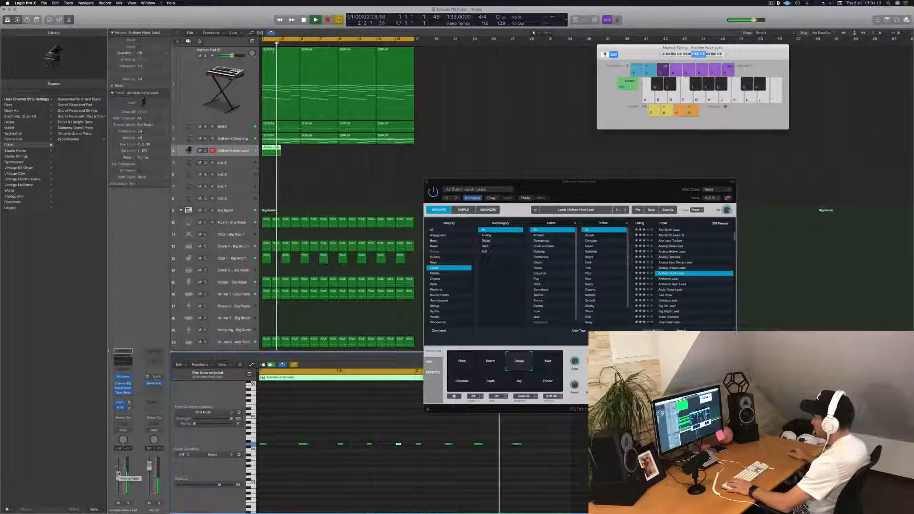
Copy the two-bar lead region repeatedly to fill the track up to bar 17, moving the Alchemy window, and play from the start.
left_click_drag(271, 149, 348, 153)
key("Return")
left_click_drag(561, 183, 512, 164)
key("space")
Compare the seventh, sixth and fifth snapshots, select the fourth one, and move the Alchemy window clear of the regions.
left_click(469, 365)
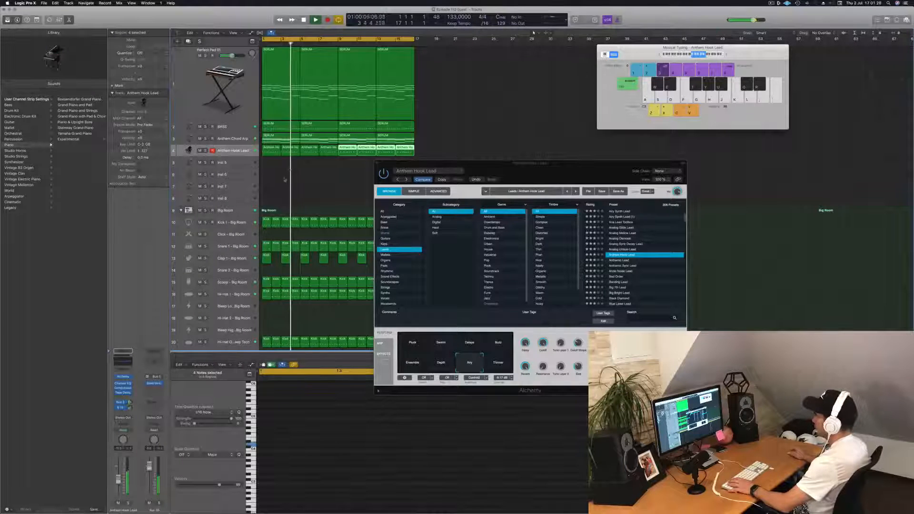
left_click(433, 360)
left_click(418, 366)
left_click(494, 346)
left_click_drag(571, 170, 612, 177)
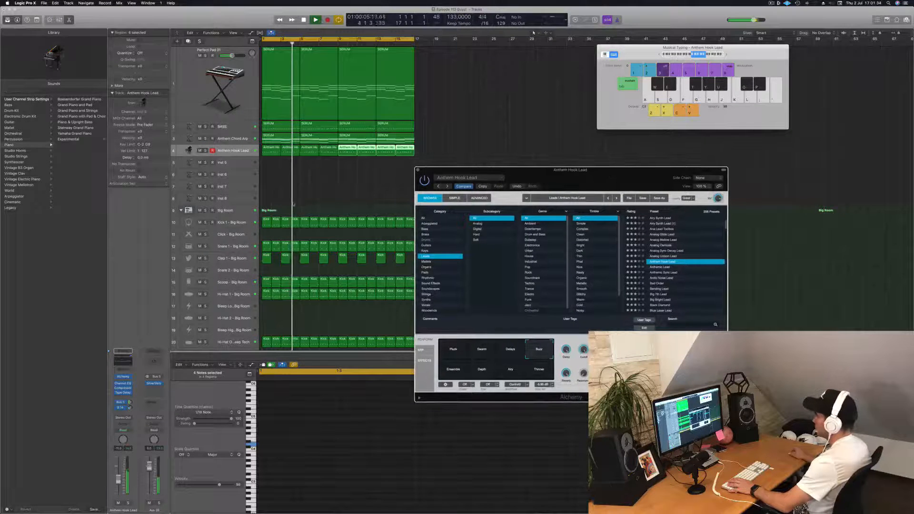
Set the lead track's Tape Delay to 52% wet output and 85% feedback.
left_click(124, 393)
left_click_drag(263, 208, 263, 183)
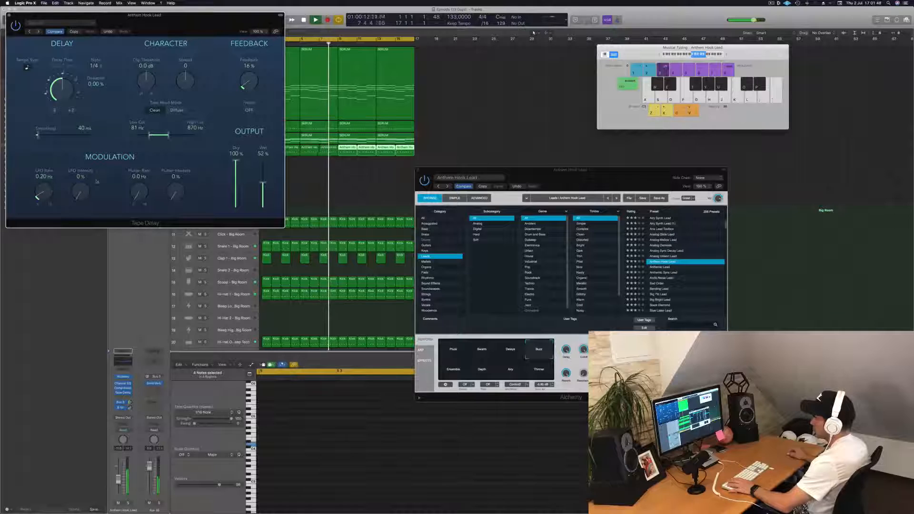
left_click_drag(249, 81, 248, 57)
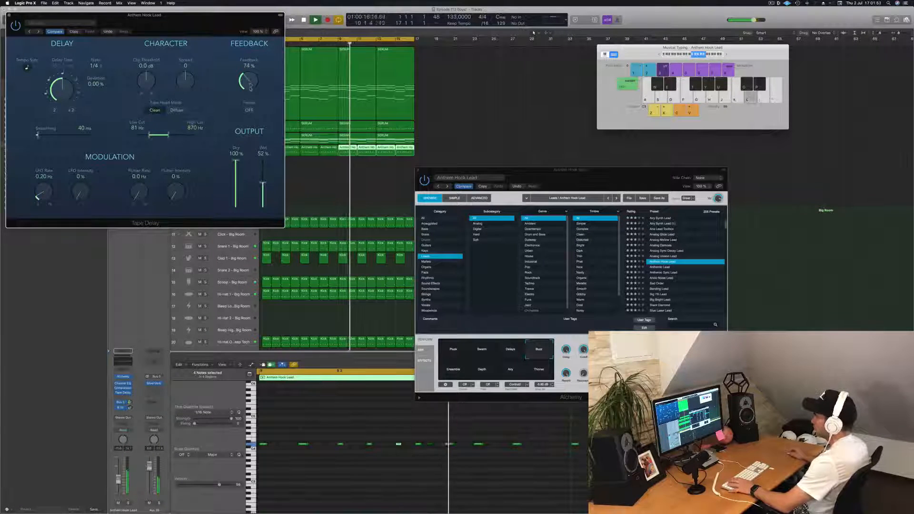
mouse_move(248, 79)
left_mouse_down()
mouse_move(247, 63)
mouse_move(249, 87)
left_mouse_up()
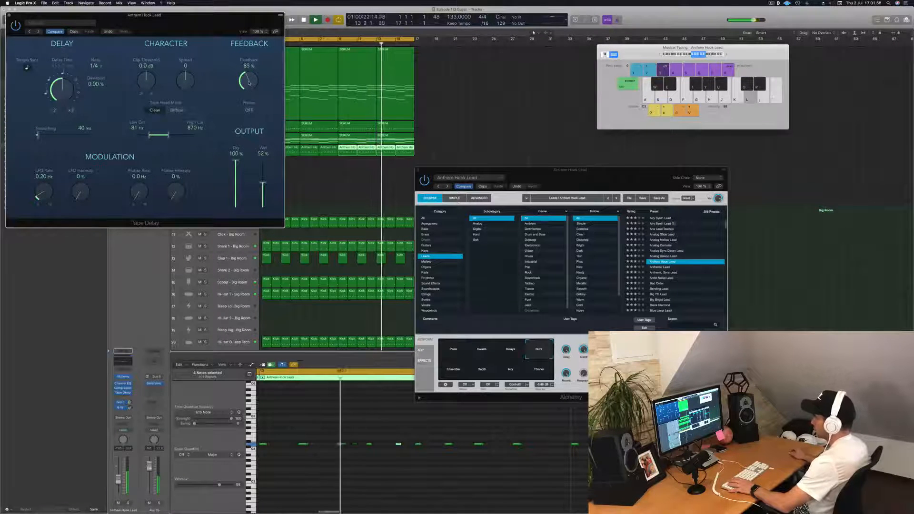
Set the lead's Tape Delay to a 20000 Hz high cut and 33% feedback, and move its window clear of the tracks and mixer.
left_click(249, 110)
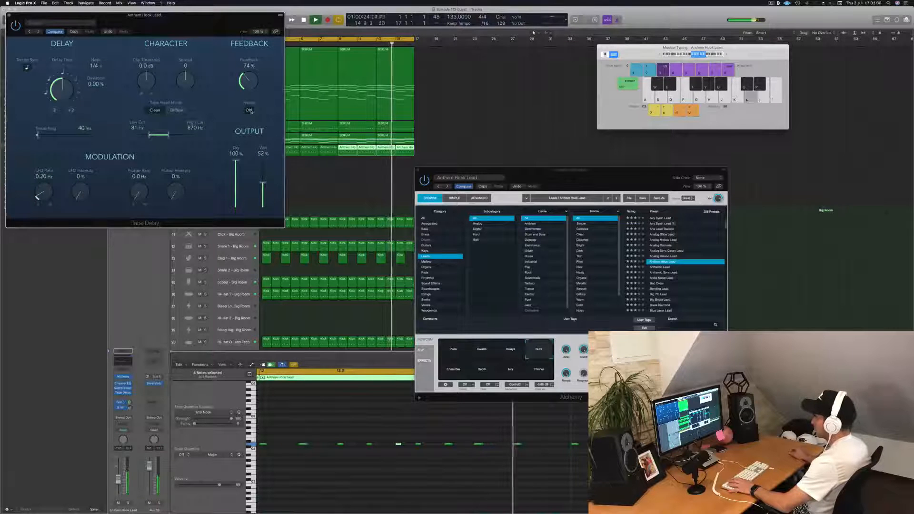
left_click(251, 110)
left_click_drag(168, 135, 194, 135)
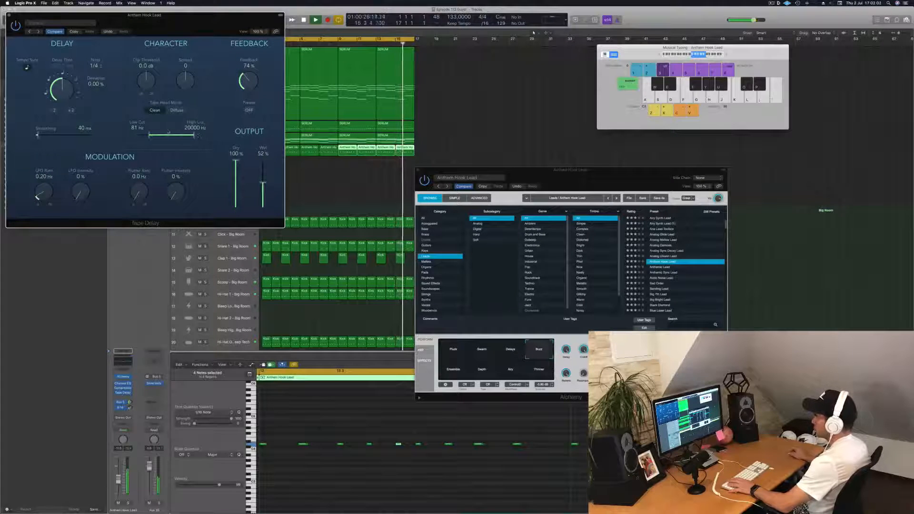
left_click_drag(243, 72, 243, 83)
left_click_drag(222, 18, 820, 113)
Audition the third snapshot in Alchemy, select the second one, and reposition the Alchemy window.
left_click_drag(553, 172, 525, 136)
left_click(480, 316)
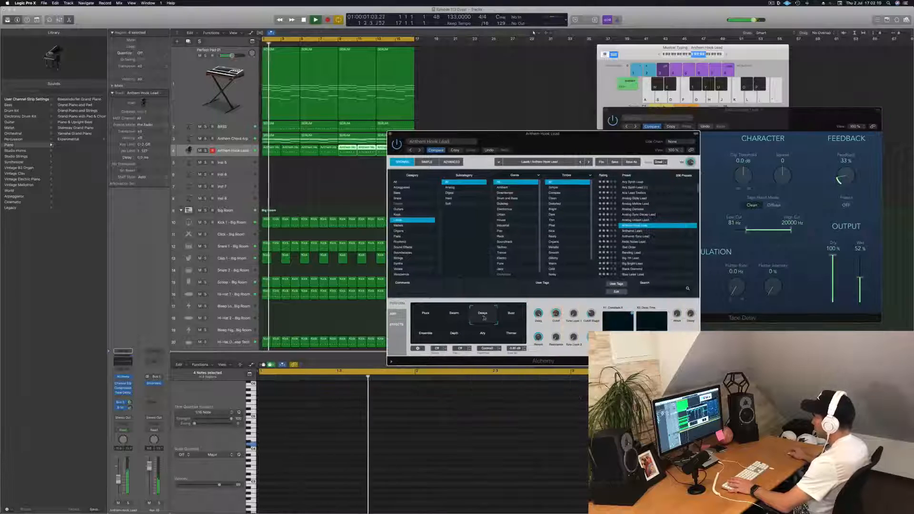
left_click(453, 316)
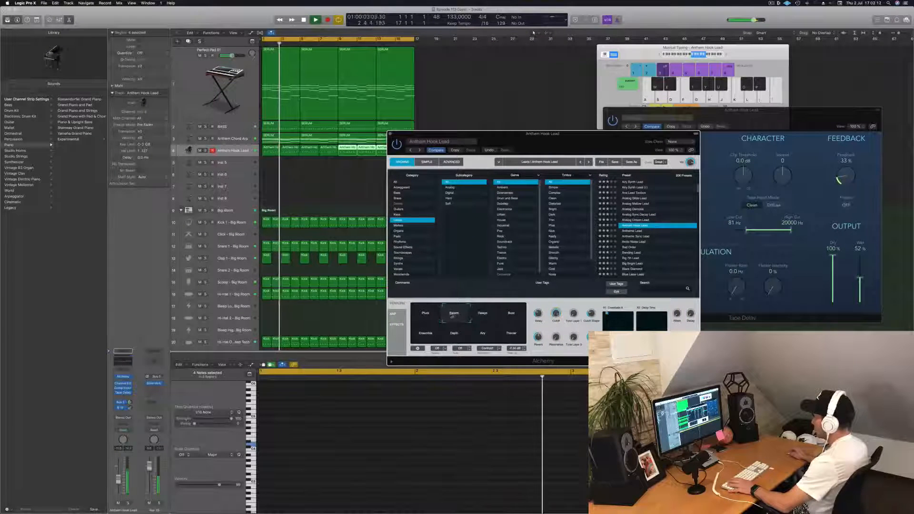
left_click_drag(594, 147, 525, 143)
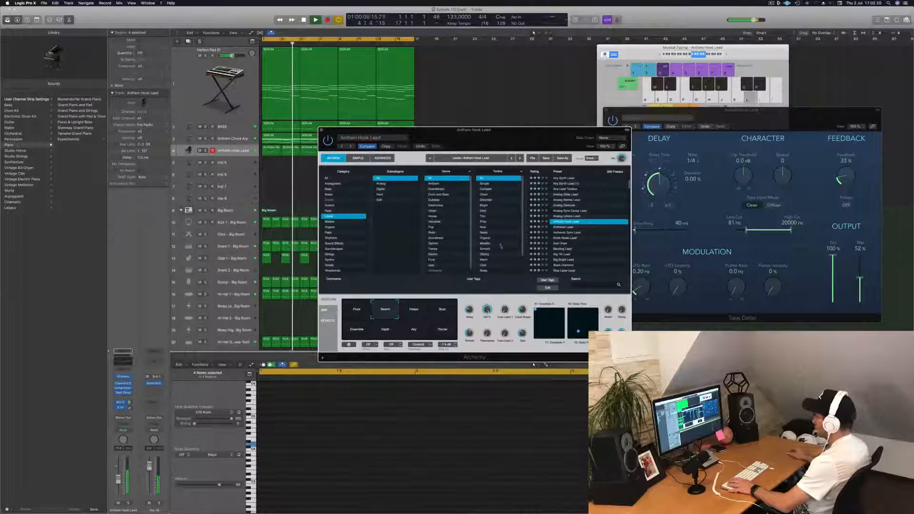
Replay the arrangement from the start, close the Alchemy window and slightly lower the lead track's volume.
left_click_drag(503, 122, 653, 132)
key("space")
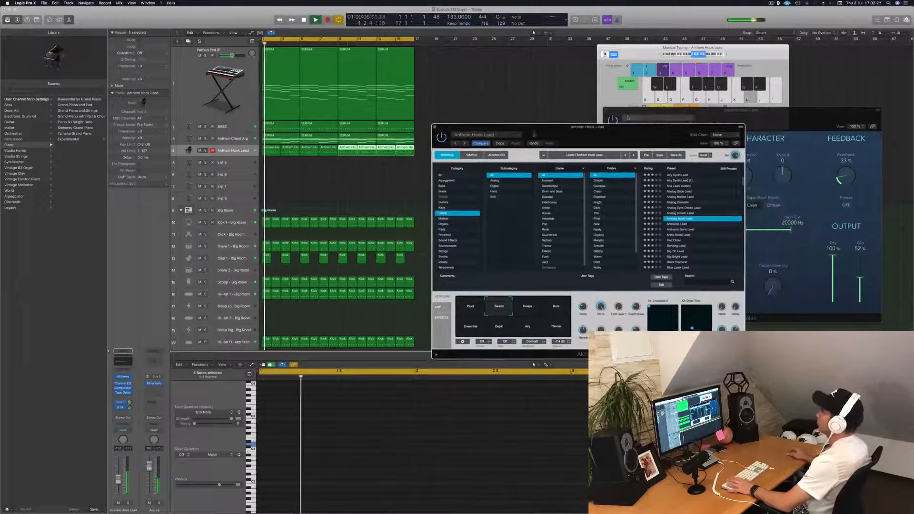
left_click(434, 127)
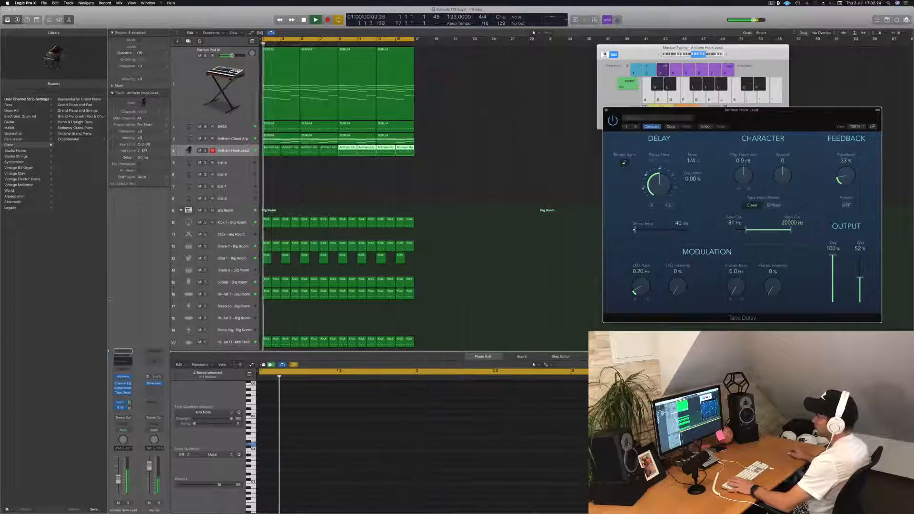
left_click_drag(118, 479, 118, 485)
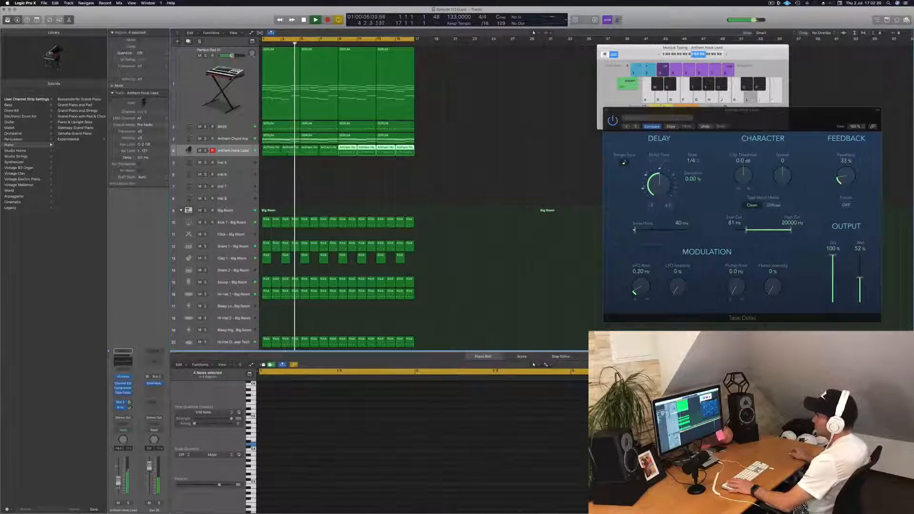
left_click(345, 192)
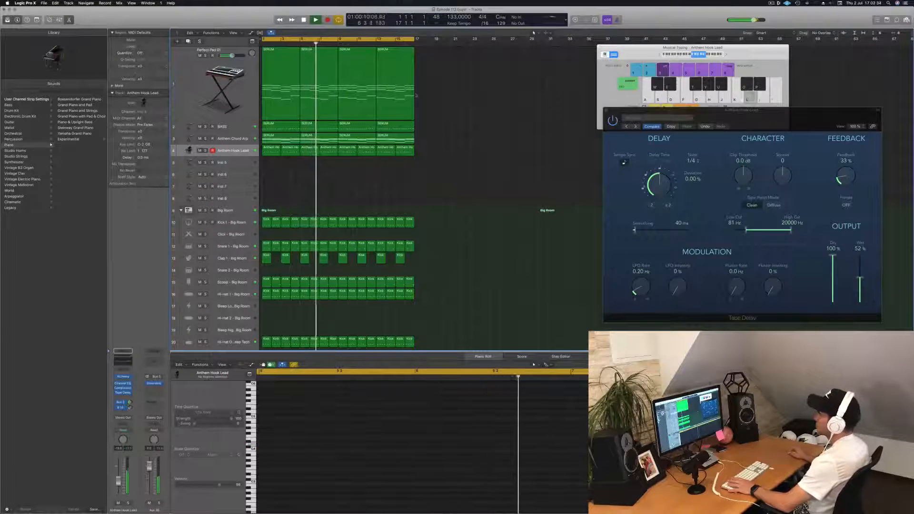
Select the Perfect Pad track and save the project while the arrangement plays.
left_click(230, 101)
left_click(437, 176)
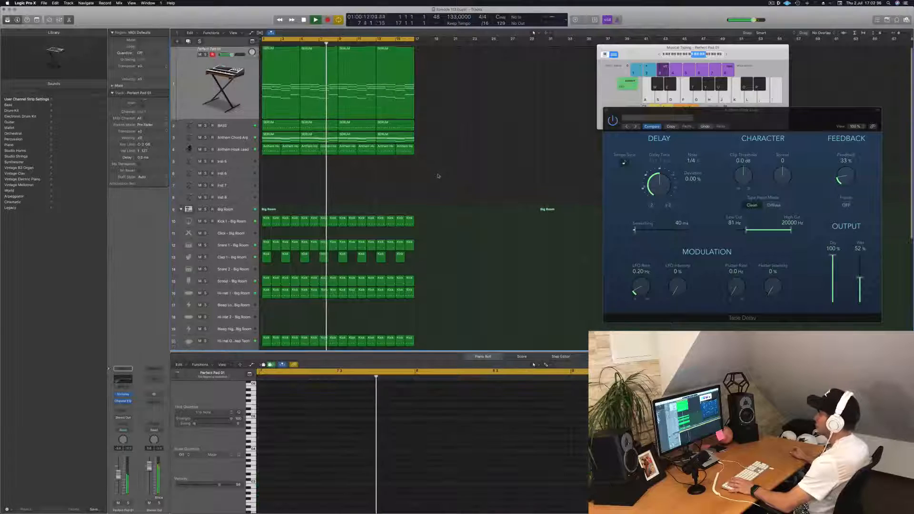
scroll(440, 176, "down", 5)
scroll(445, 175, "up", 5)
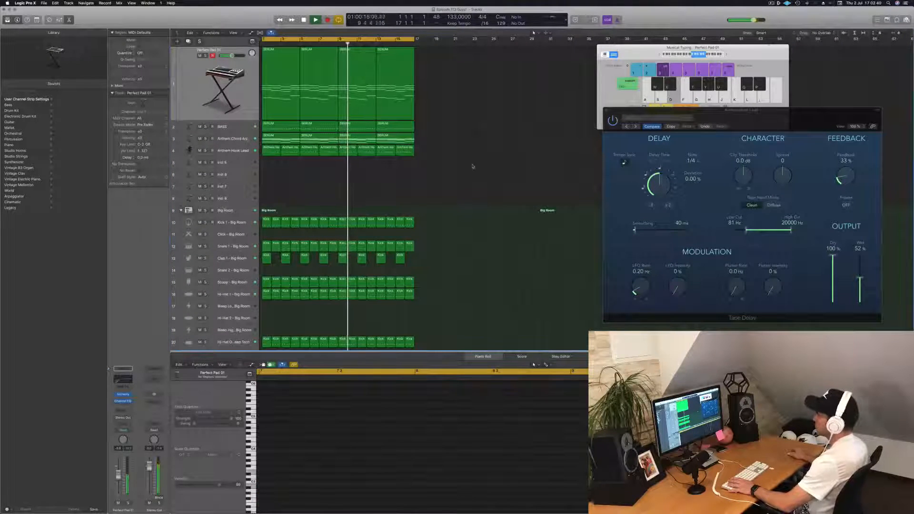
key("super+s")
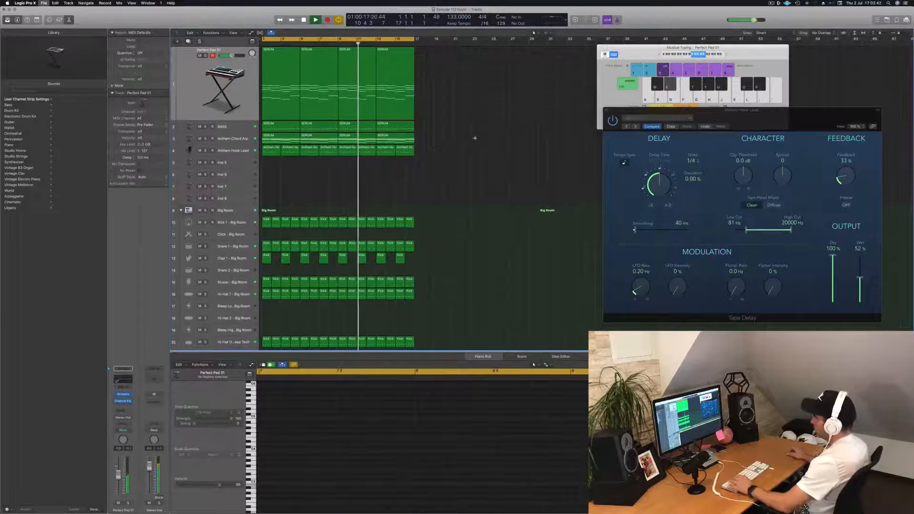
Try raising the fourth note of the first Anthem Hook Lead region in pitch and replay from the start.
left_click(239, 152)
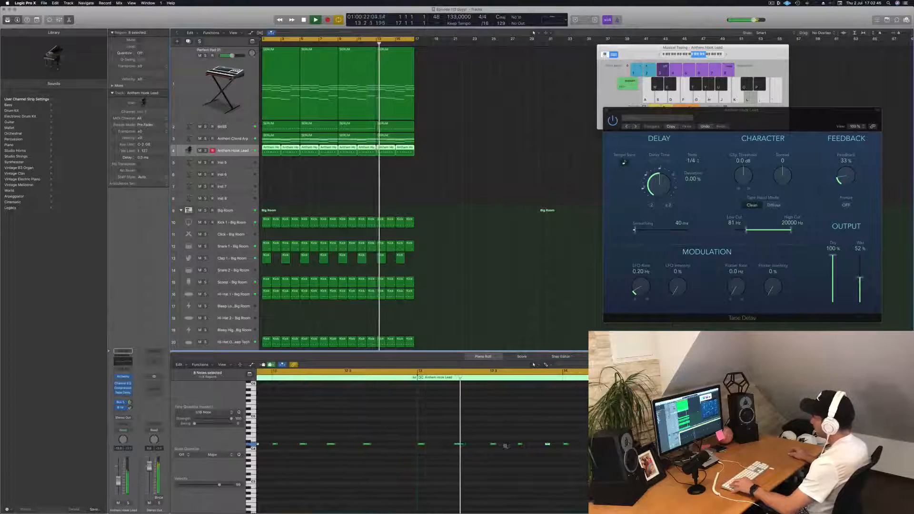
left_click(521, 467)
key("z")
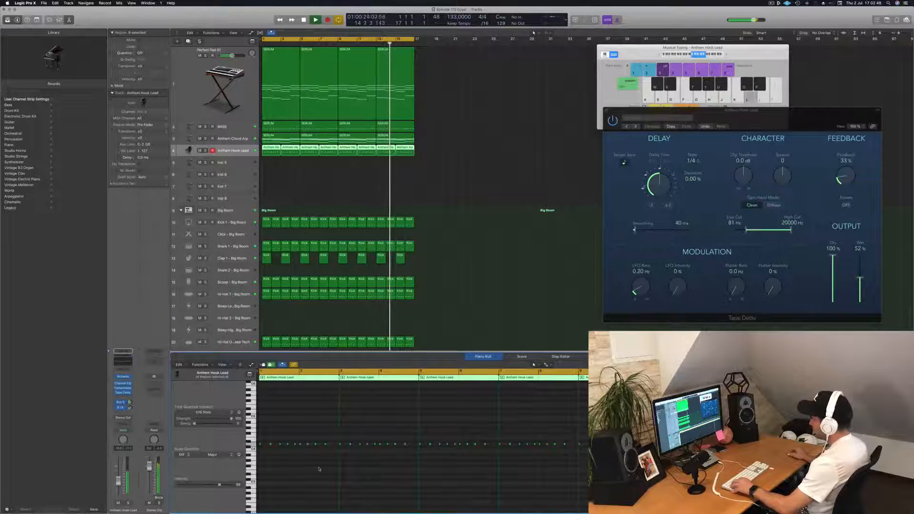
key("Return")
scroll(308, 469, "up", 5)
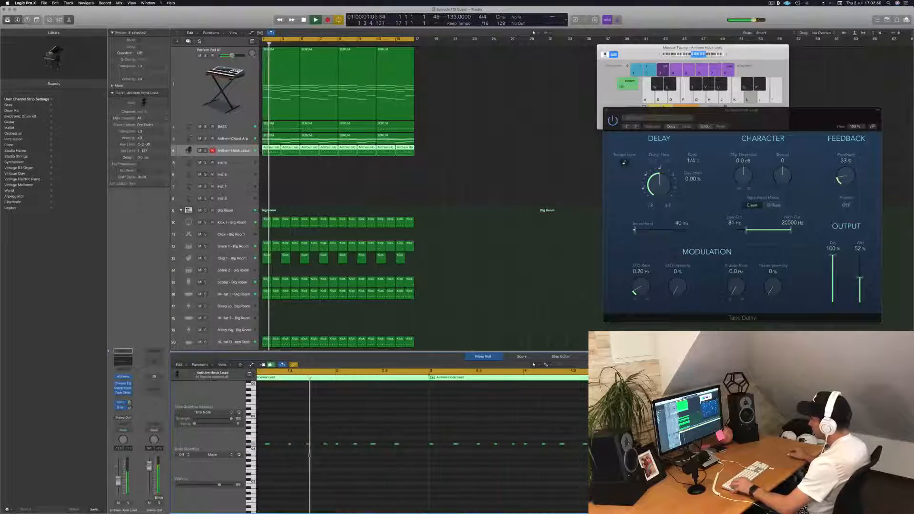
key("Return")
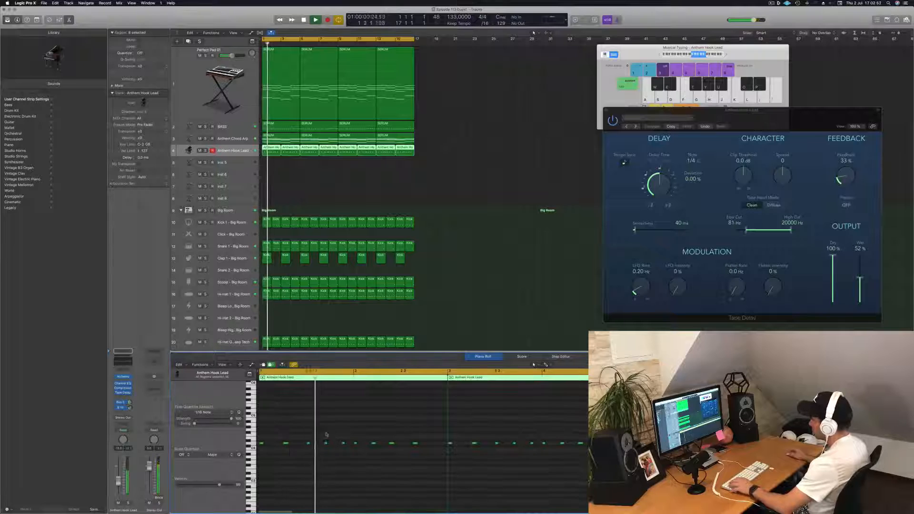
key("Return")
left_click(326, 443)
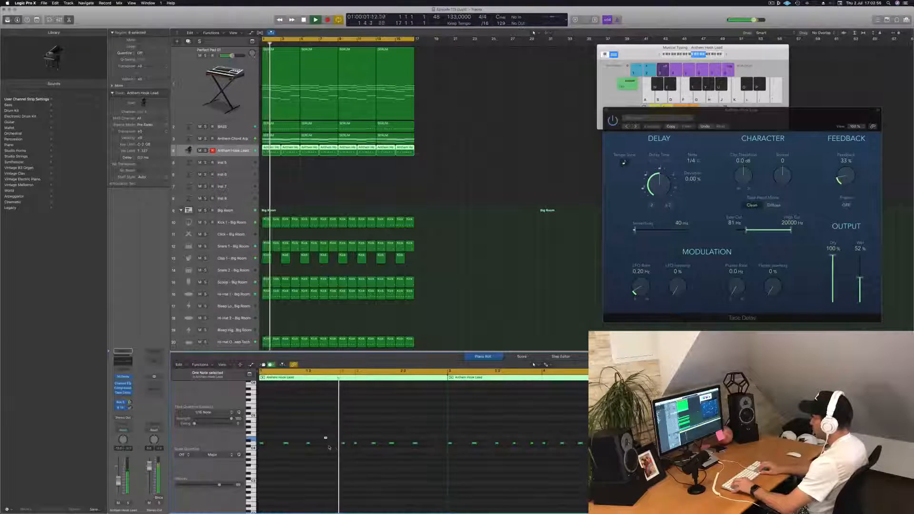
key("Return")
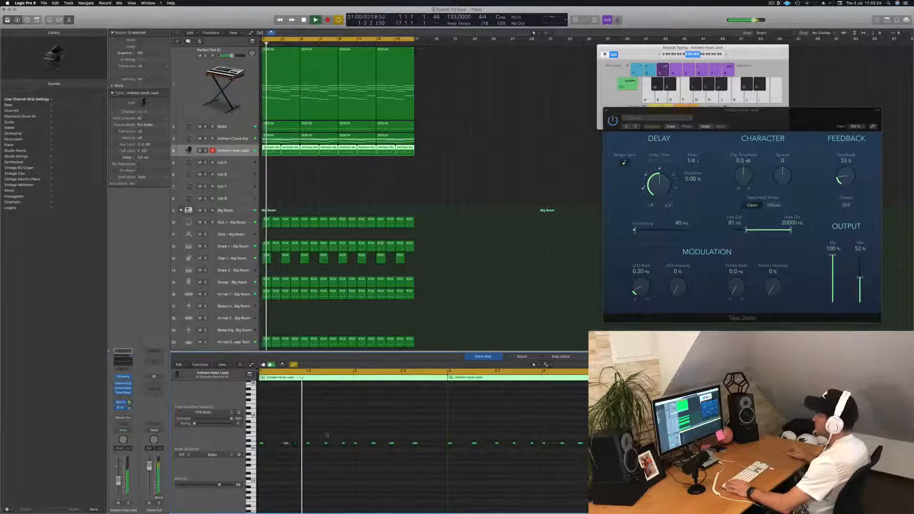
scroll(332, 409, "down", 5)
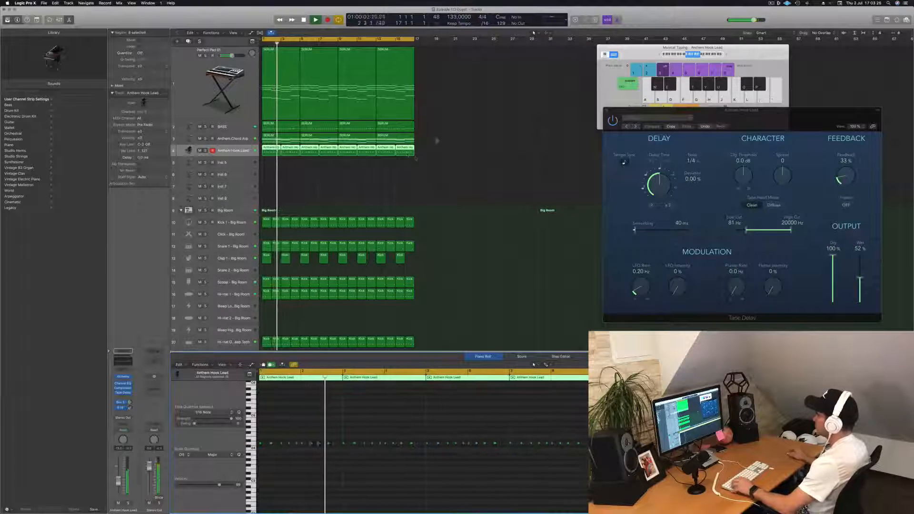
Reopen Alchemy on the lead track and compare its snapshots and blends between them, returning to the second one.
left_click(124, 377)
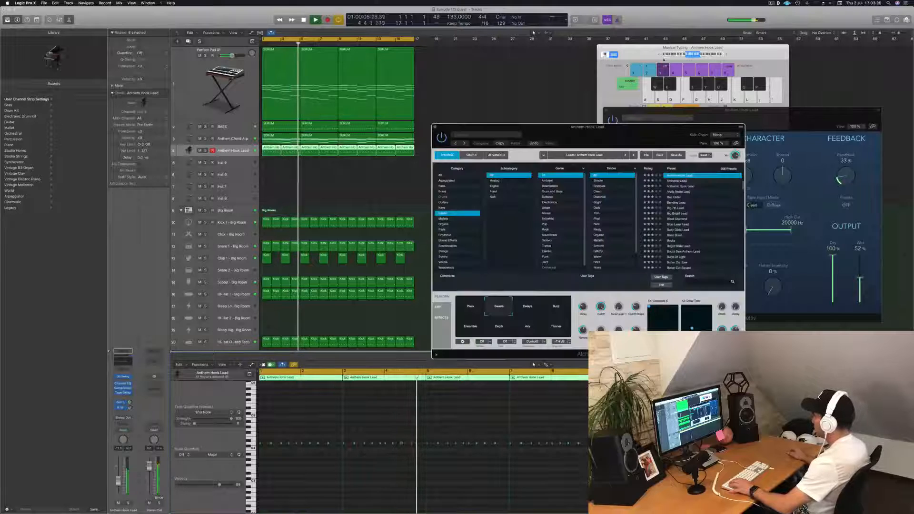
left_click_drag(638, 133, 563, 168)
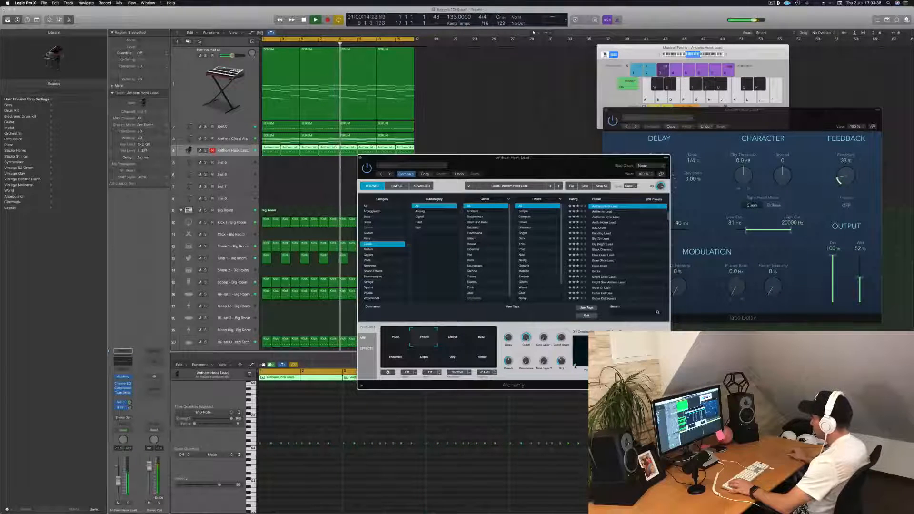
left_click_drag(426, 343, 475, 355)
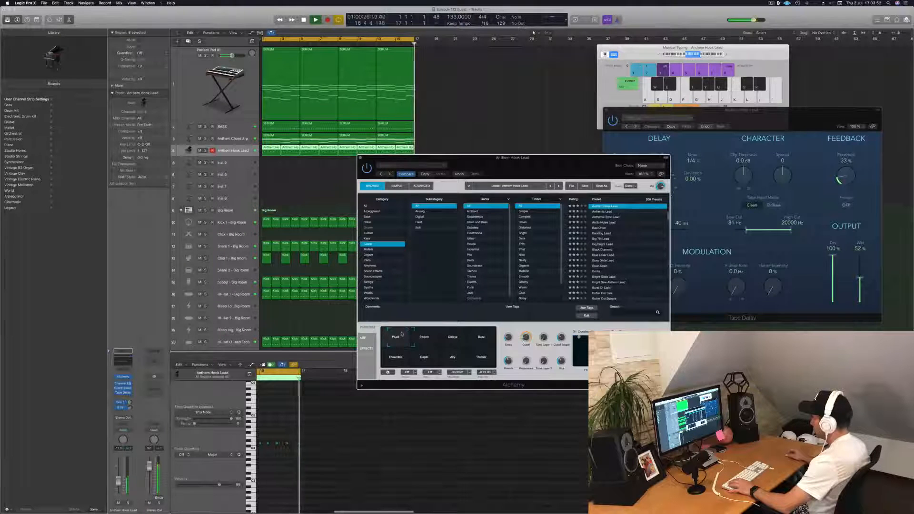
left_click(423, 337)
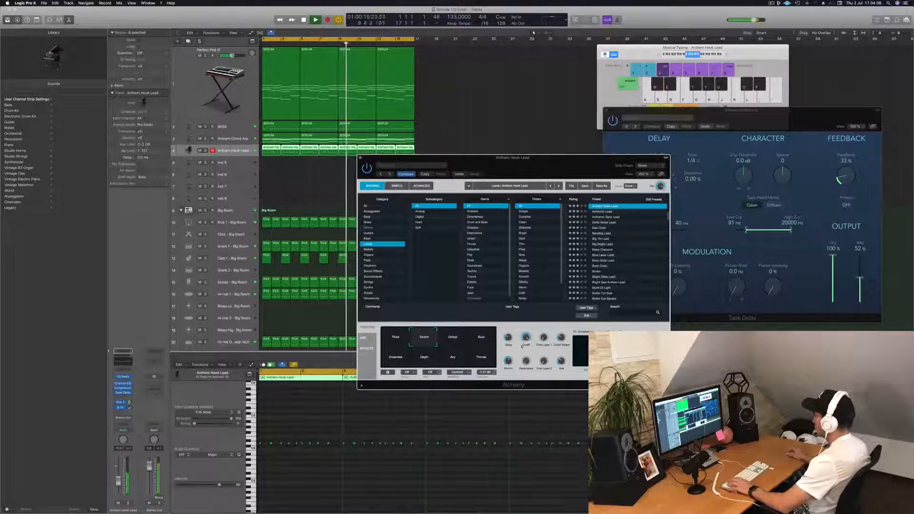
Replay the arrangement from the start and close the Alchemy and Tape Delay windows.
left_click_drag(595, 158, 715, 175)
key("space")
key("space")
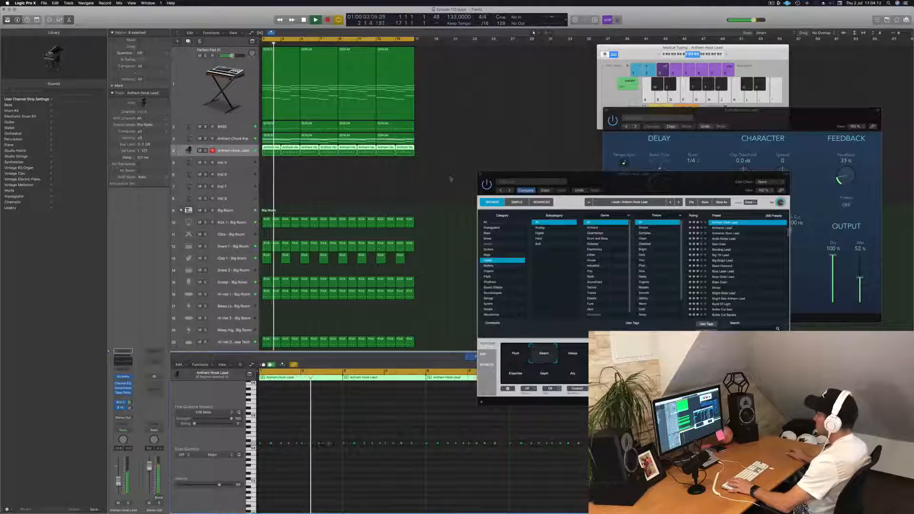
left_click(481, 175)
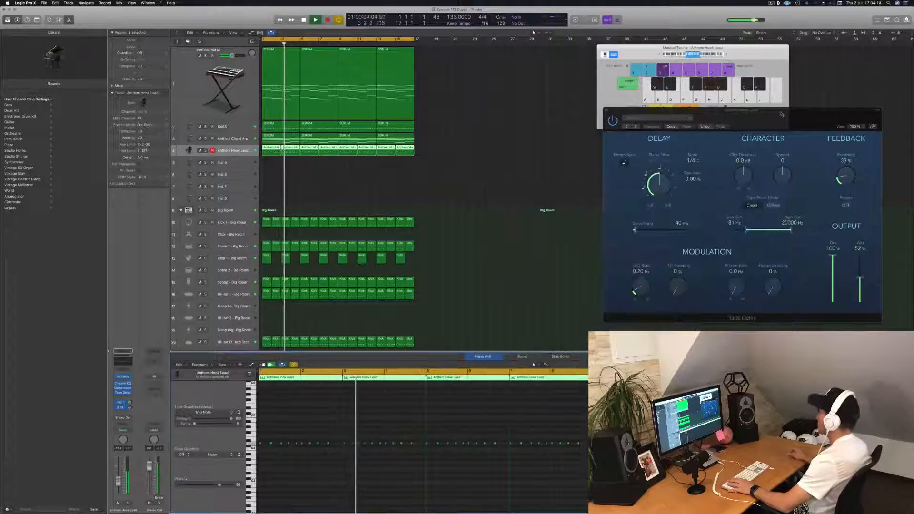
left_click_drag(784, 110, 675, 116)
key("super+w")
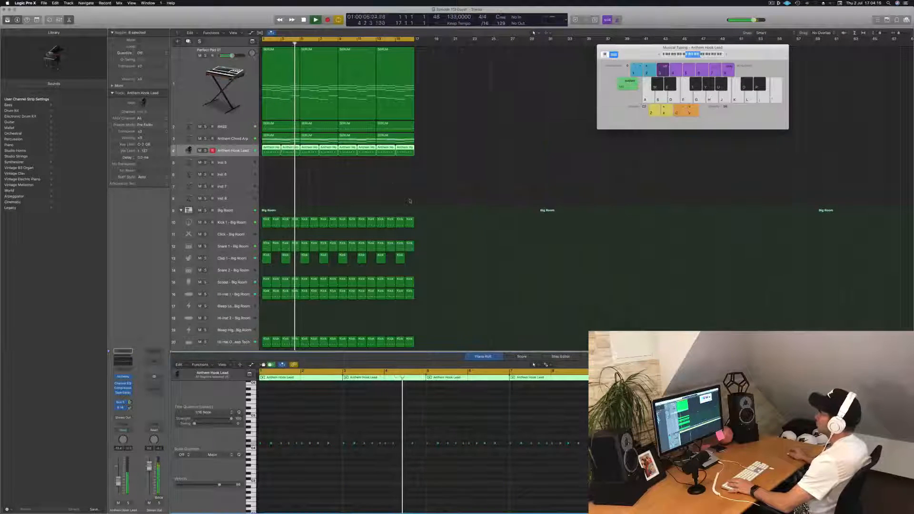
Solo the Anthem Chord Arp track, listen to it from the start, and deselect its regions.
left_click(242, 130)
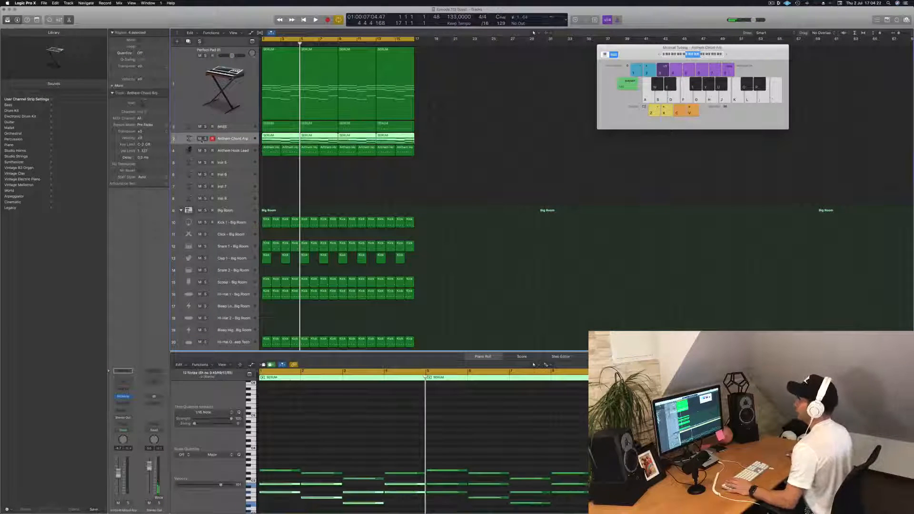
left_click(234, 139)
key("Return")
key("space")
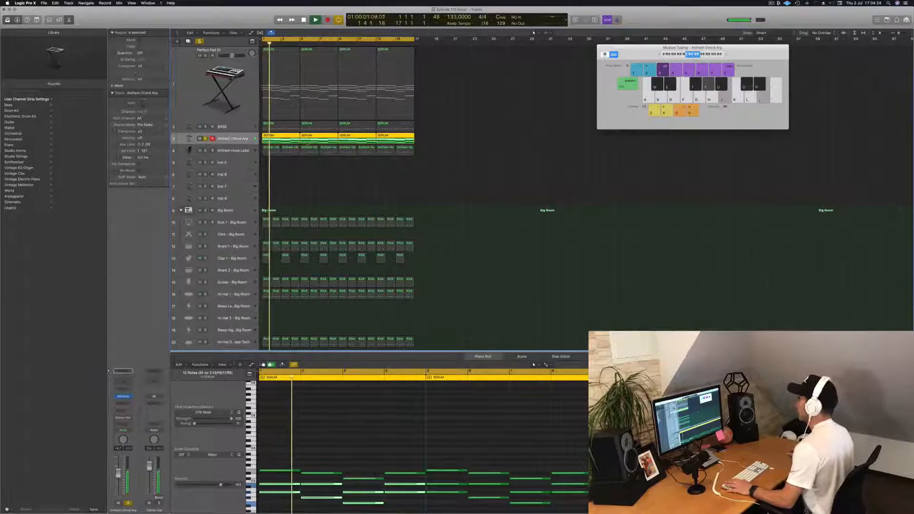
left_click(485, 150)
key("Return")
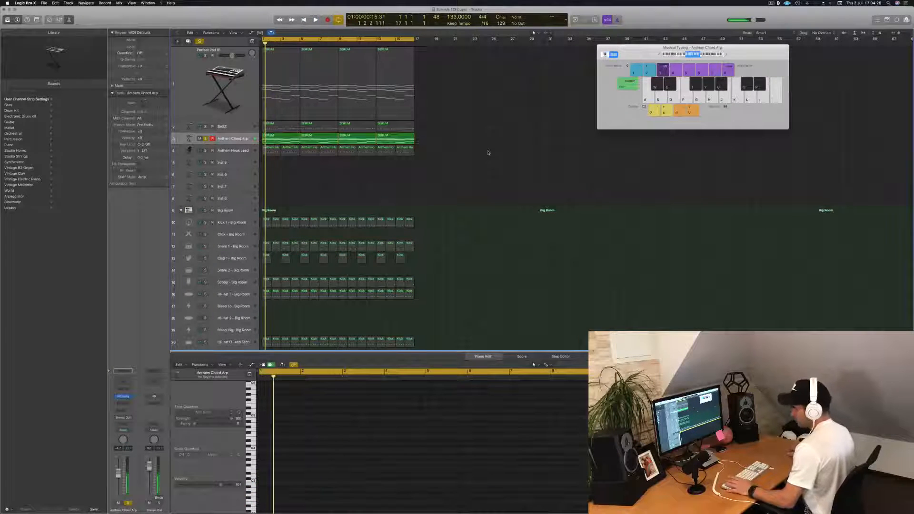
Rename all regions in the arrangement after their tracks and clear the selection.
key("super+a")
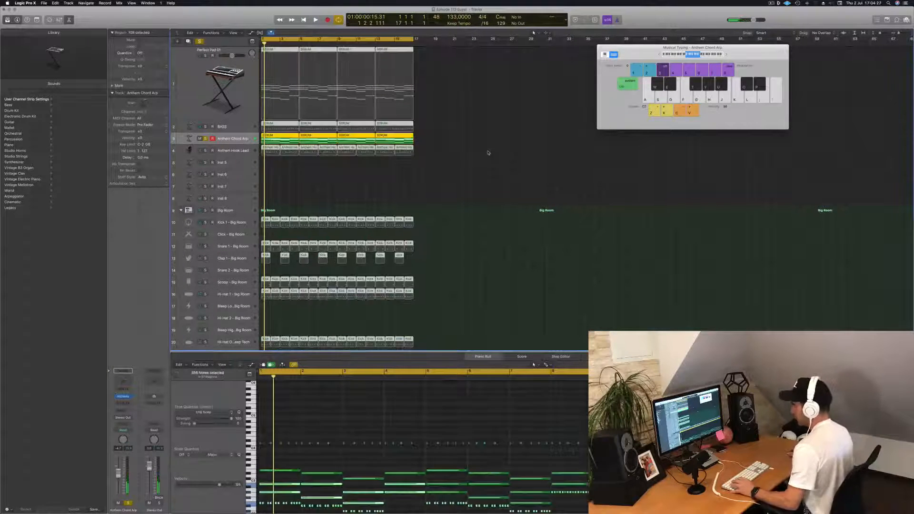
right_click(393, 101)
left_click(398, 101)
left_click(496, 88)
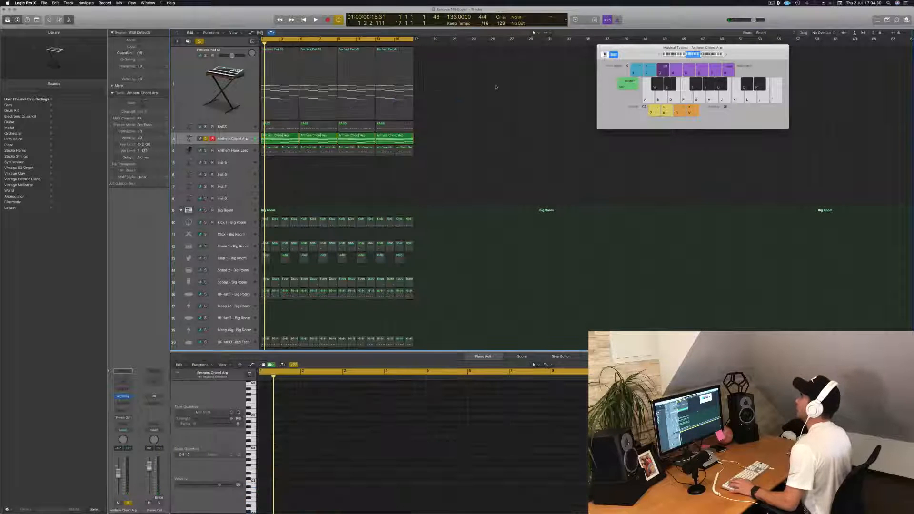
Play the soloed Anthem Chord Arp track, take it out of solo, and play the Kick 1 track on its own.
key("space")
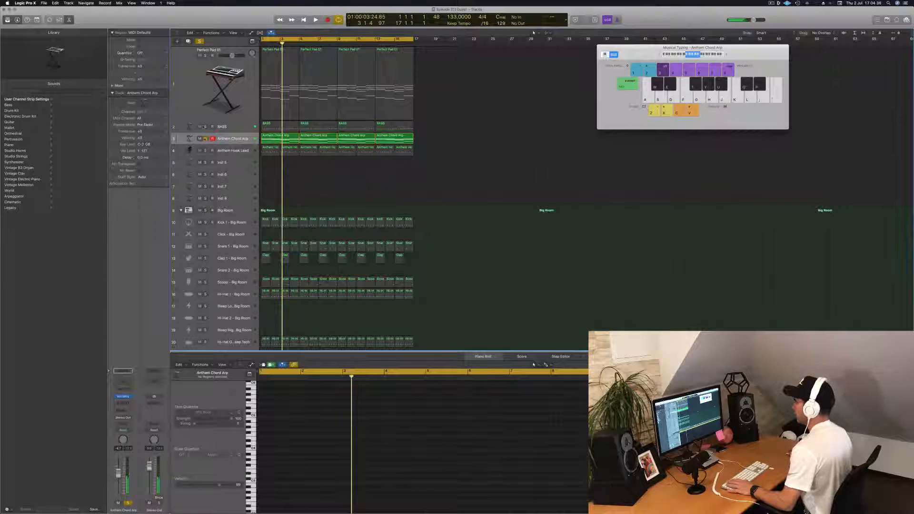
key("super+a")
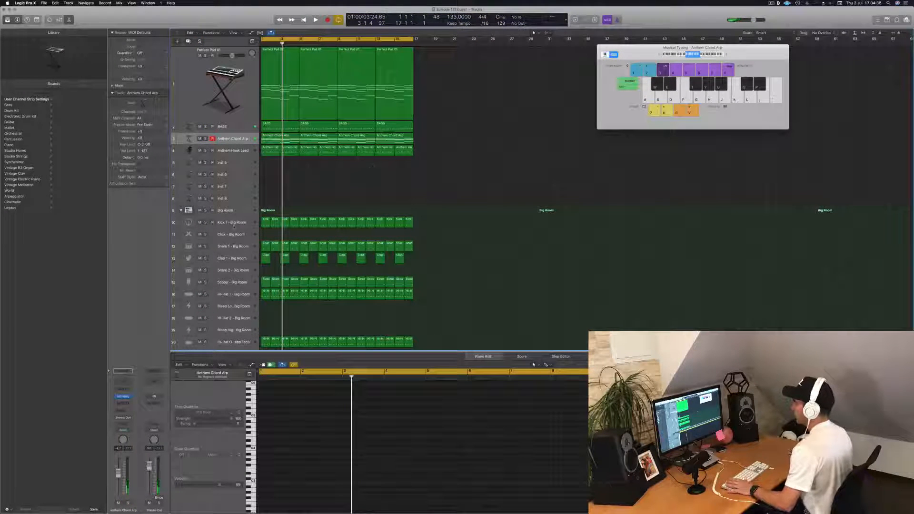
left_click(238, 223)
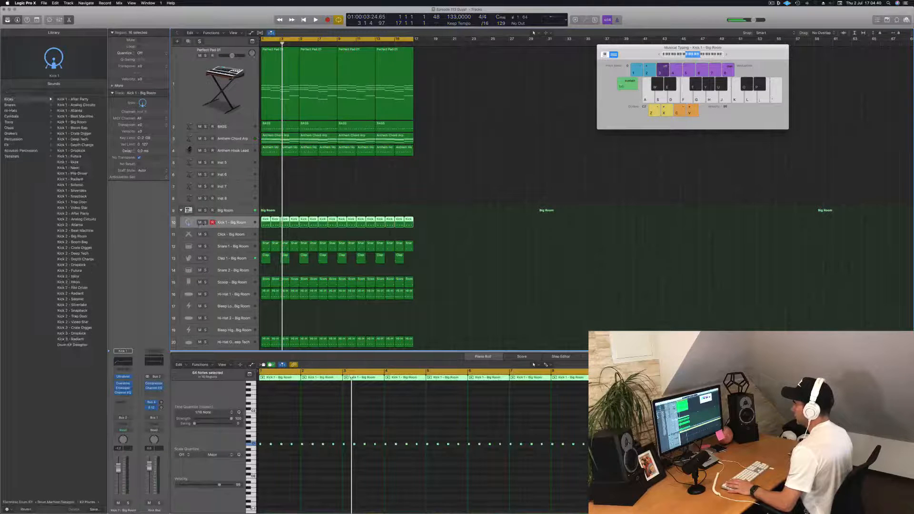
left_click(205, 222)
key("space")
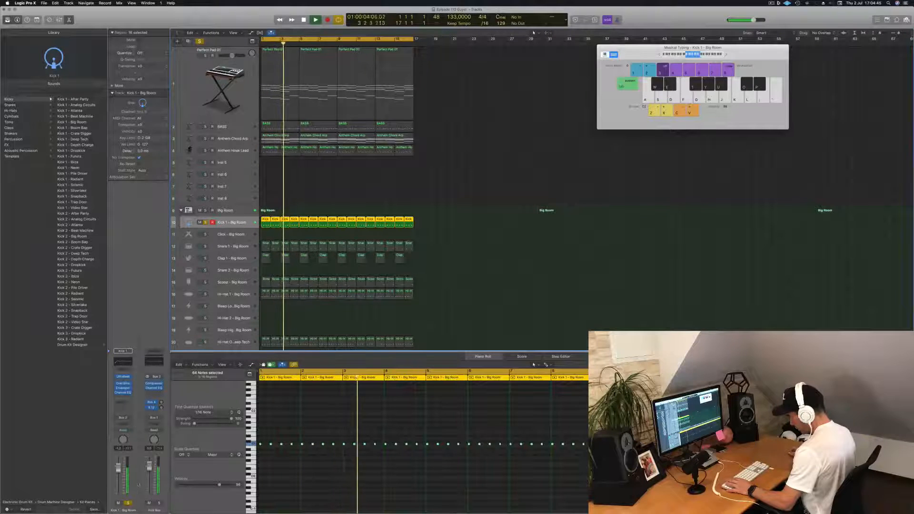
left_click(117, 504)
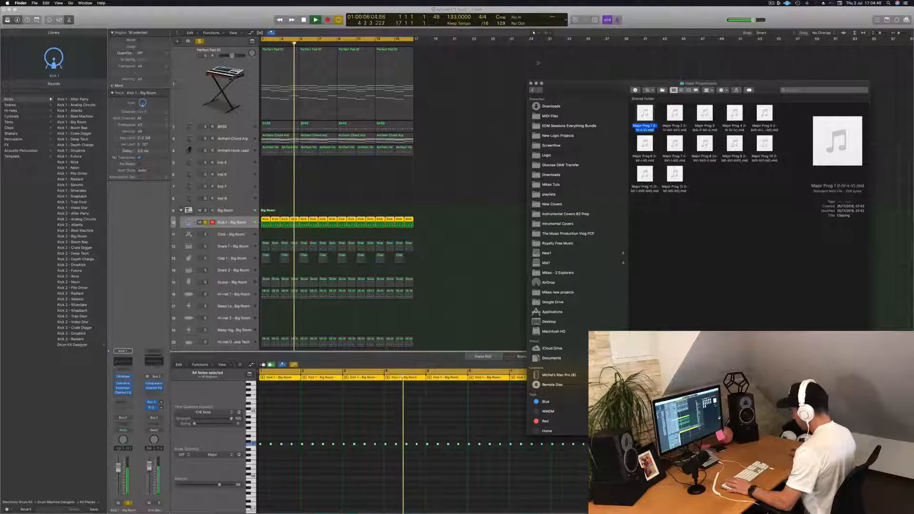
key("super+w")
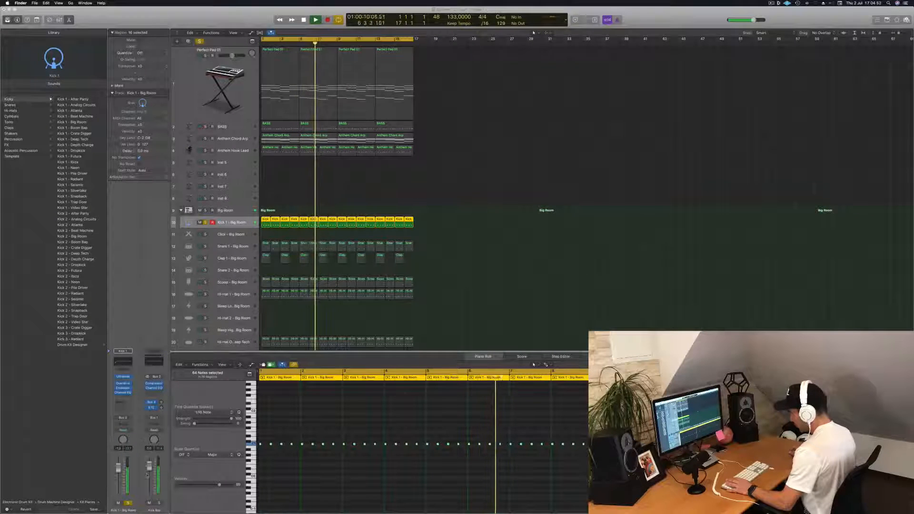
left_click(534, 33)
key("super+k")
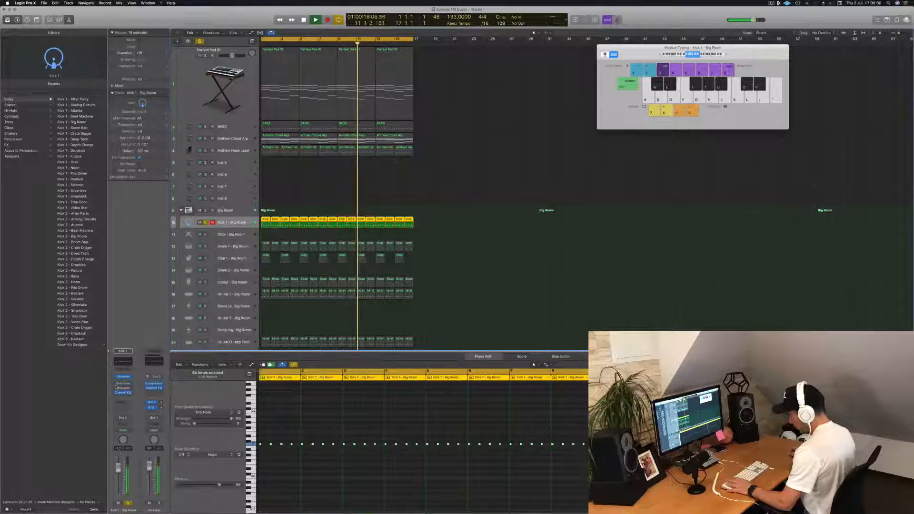
left_click(116, 386)
left_click(116, 384)
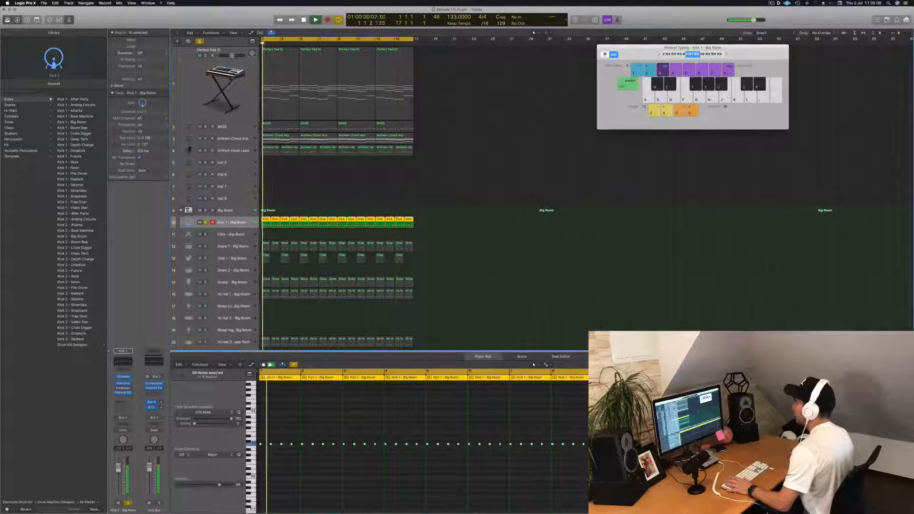
Move the BASS track below Anthem Hook Lead and play it from the start, soloed together with the kick.
left_click(234, 127)
left_click_drag(233, 127, 235, 149)
key("space")
key("space")
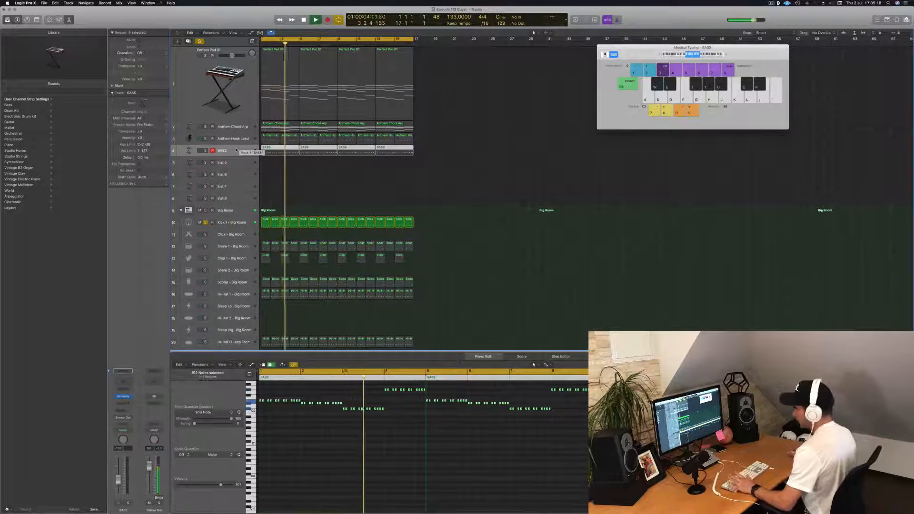
key("space")
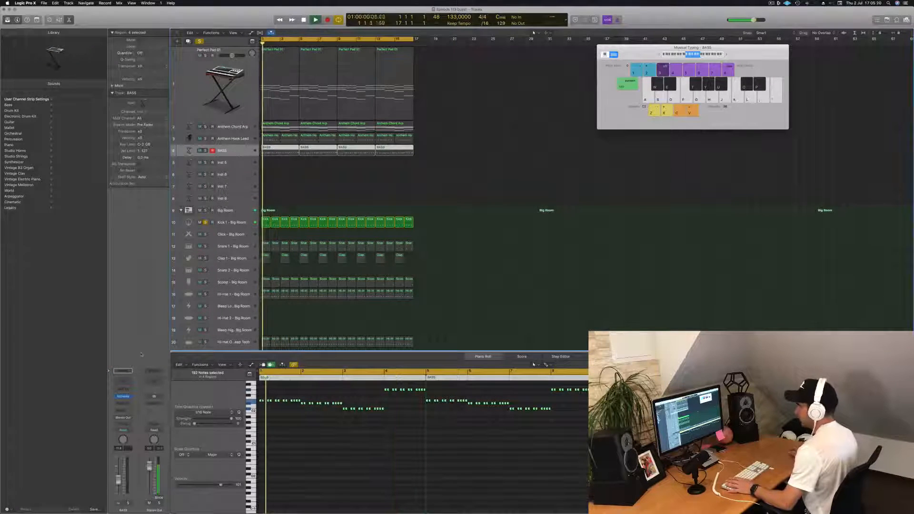
left_click(205, 151)
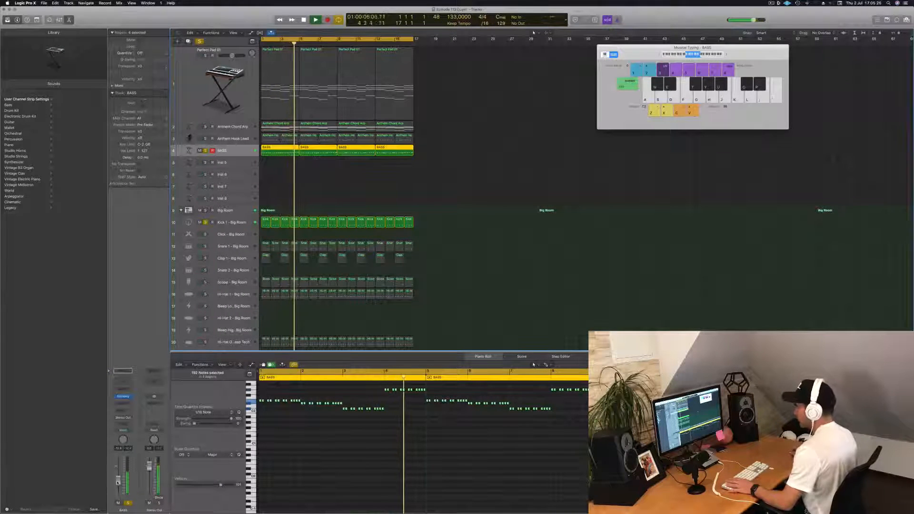
key("space")
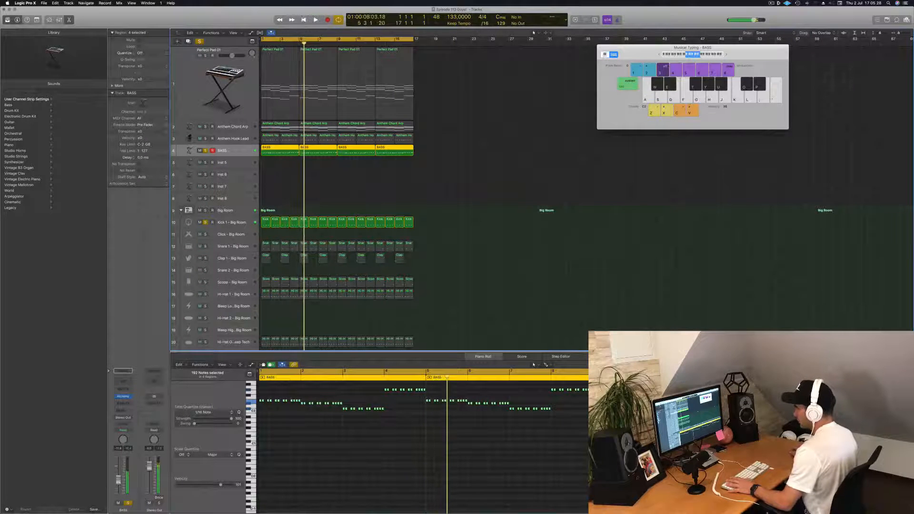
Open the BASS track's Alchemy synth, listen to its Agile Synth Bass preset from the start, and close the window.
left_click(123, 396)
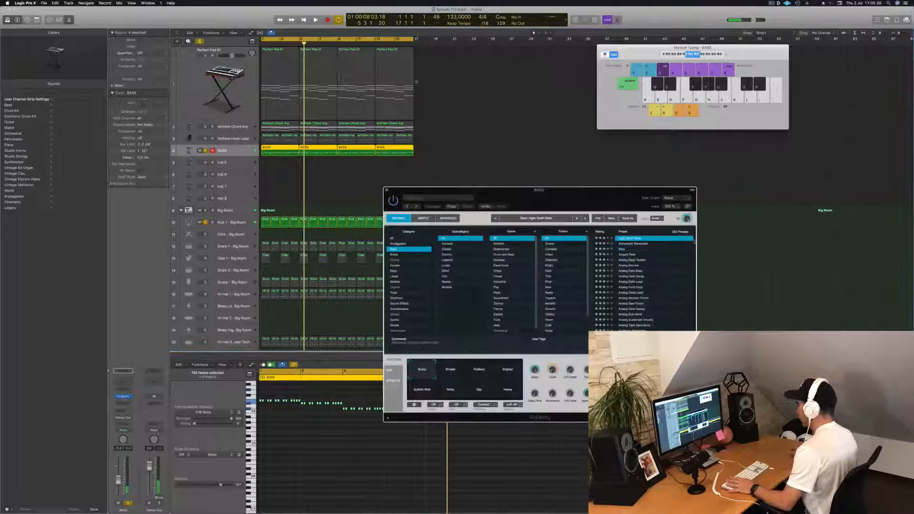
left_click_drag(551, 185, 582, 131)
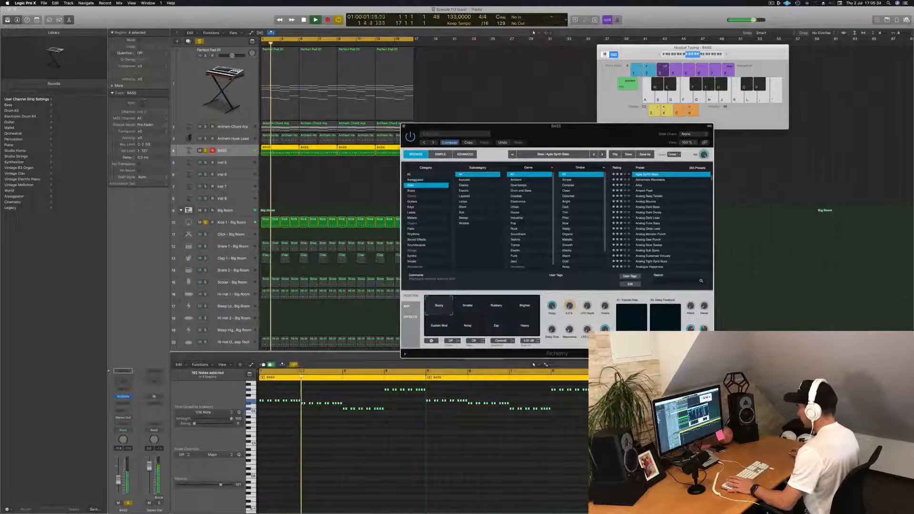
left_click_drag(589, 126, 561, 151)
left_click(376, 150)
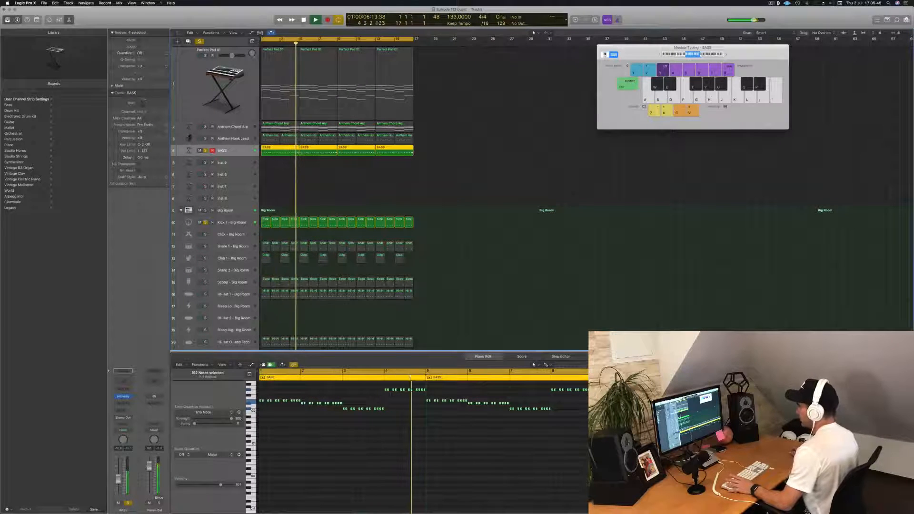
Add the Snare 1 and Clap 1 tracks to the soloed kick and bass during playback.
left_click(236, 247)
key("space")
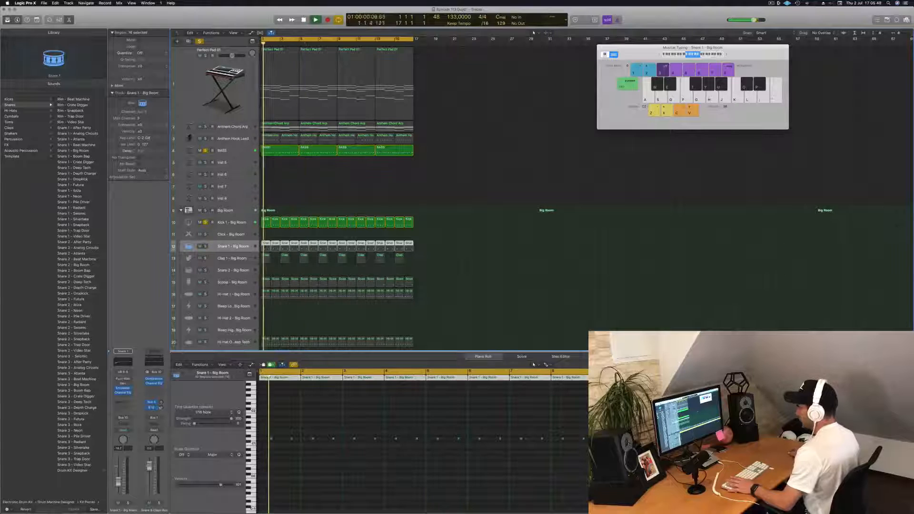
left_click(206, 247)
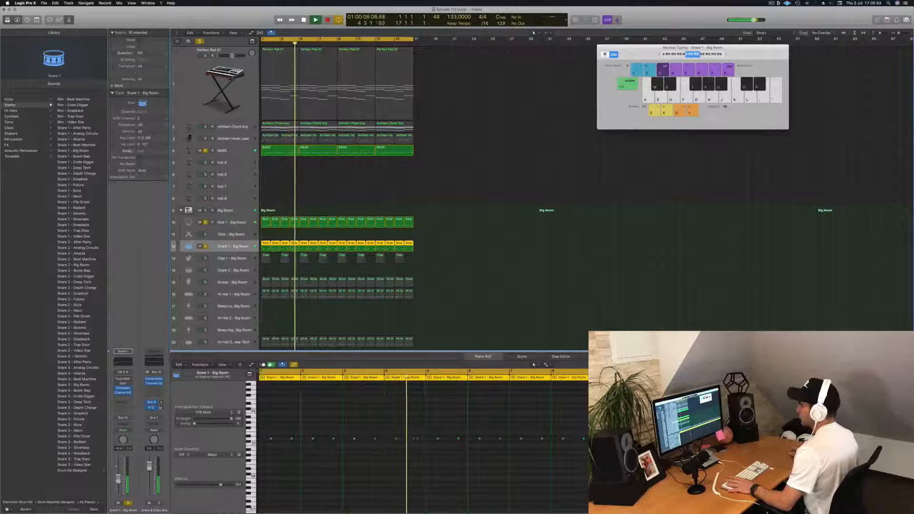
left_click(233, 258)
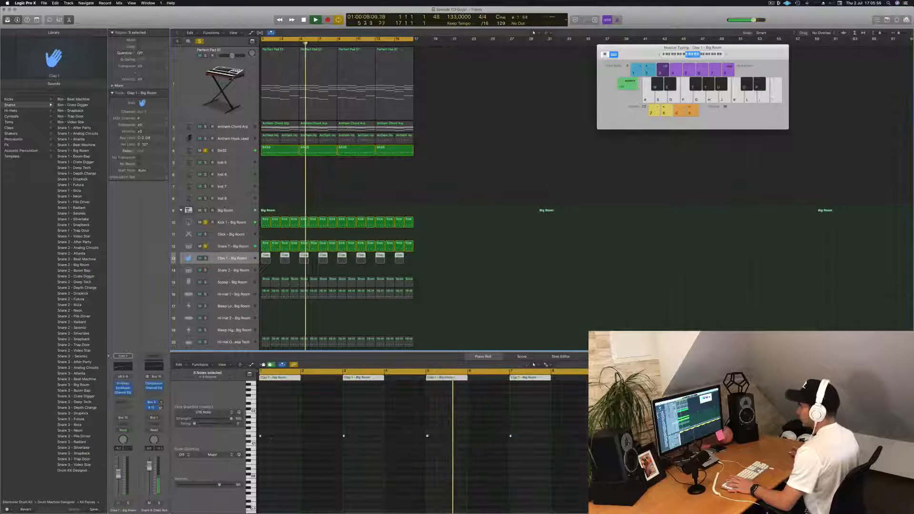
key("Return")
key("s")
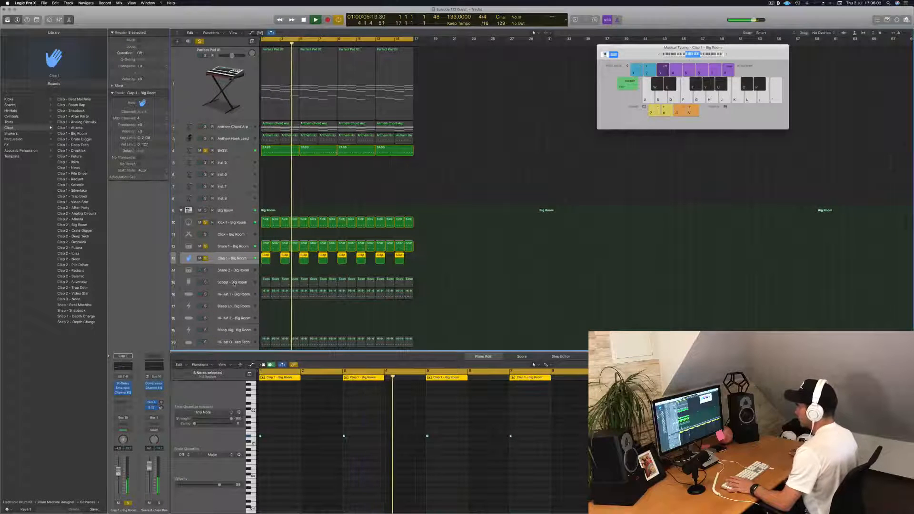
Add the Scoop and Hi-Hat 1 tracks to the soloed drums.
key("Down")
key("Down")
key("s")
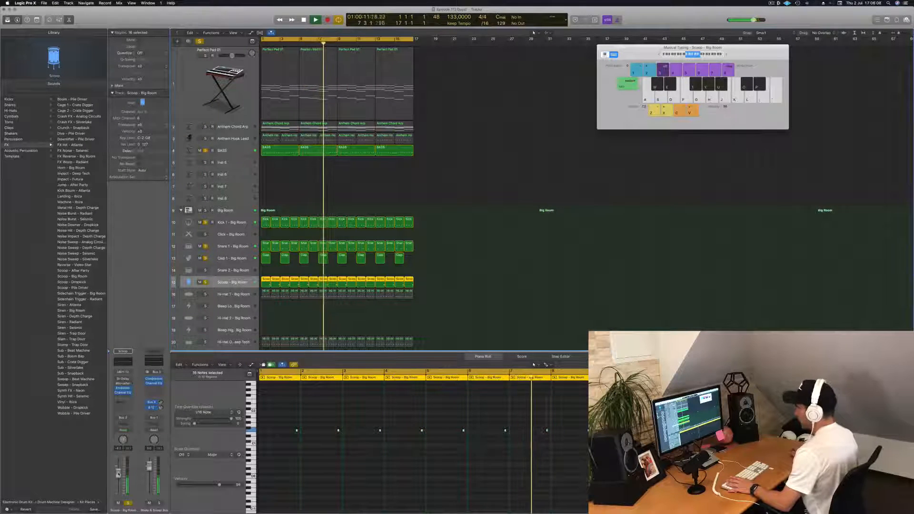
scroll(199, 280, "down", 2)
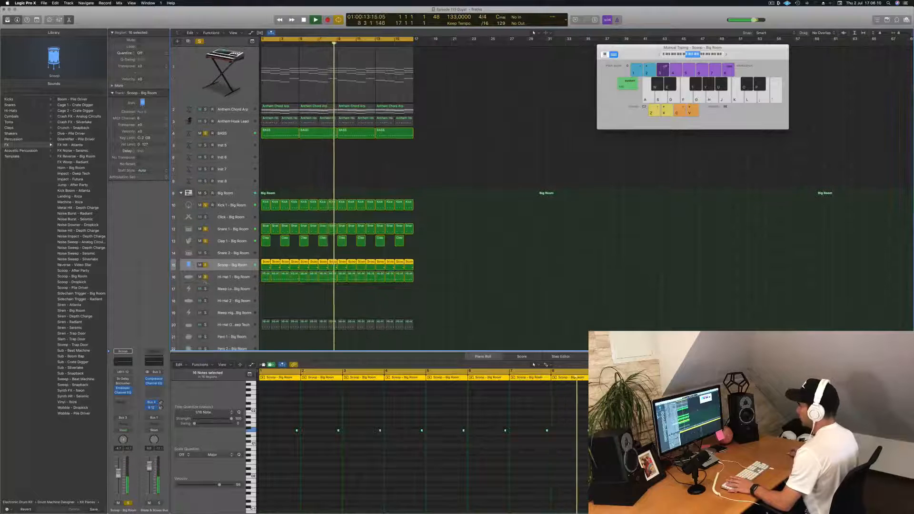
left_click(214, 280)
key("s")
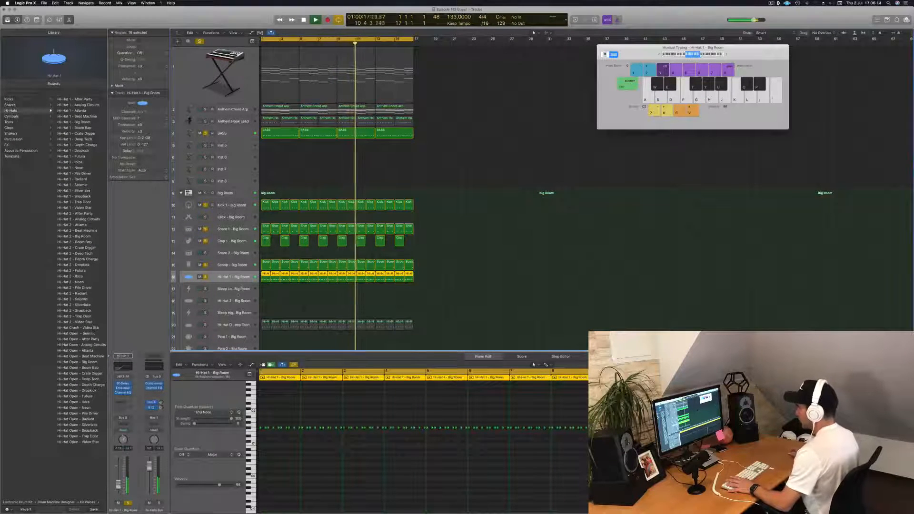
Solo the Hi-Hat Open - Deep Tech track with the other drums and check the remaining tracks.
scroll(238, 291, "down", 3)
left_click(234, 287)
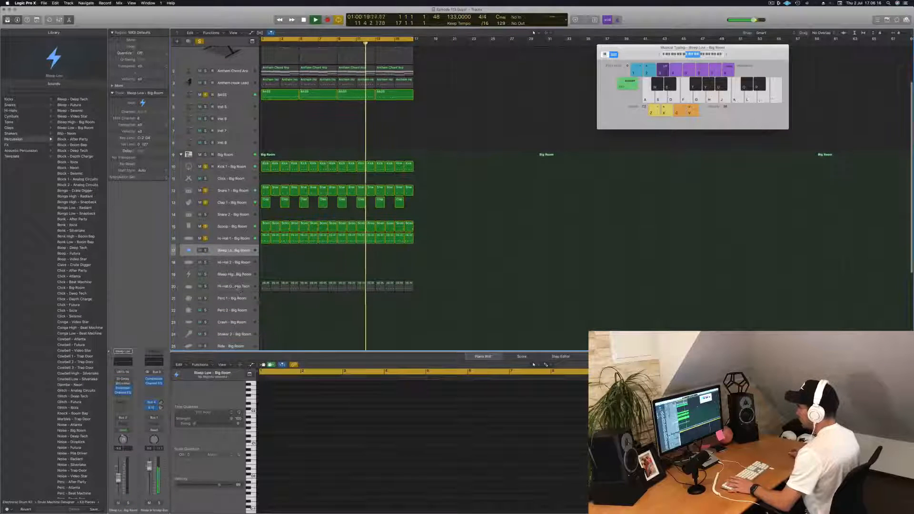
key("s")
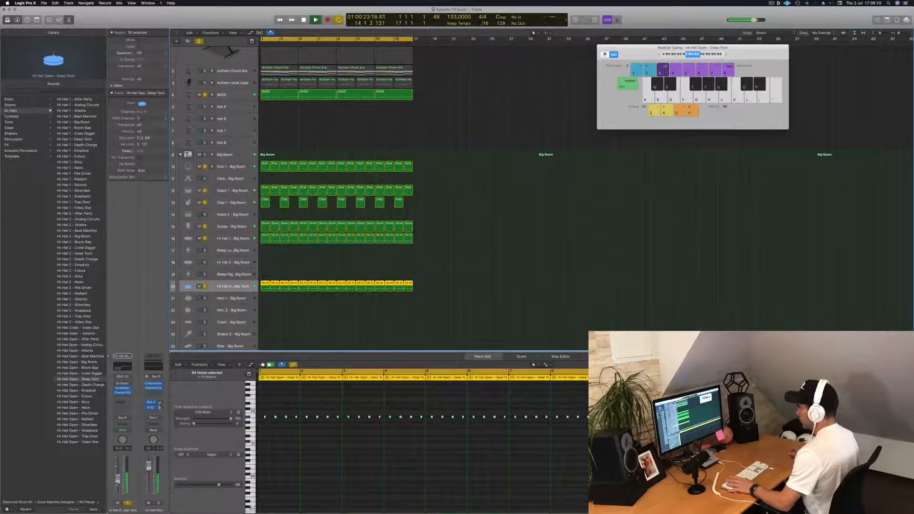
scroll(333, 191, "down", 3)
scroll(333, 190, "up", 6)
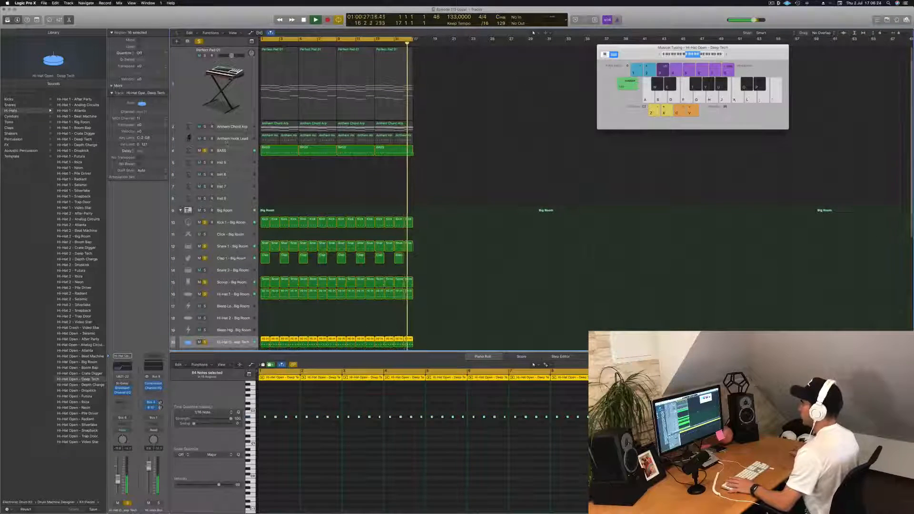
Try the Anthem Hook Lead in the soloed mix, take it out again, and solo the Anthem Chord Arp instead.
left_click(227, 142)
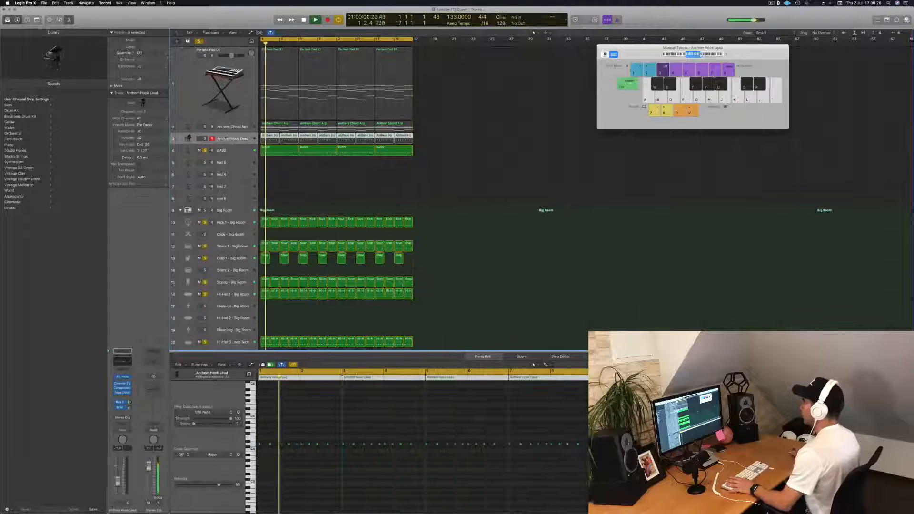
key("s")
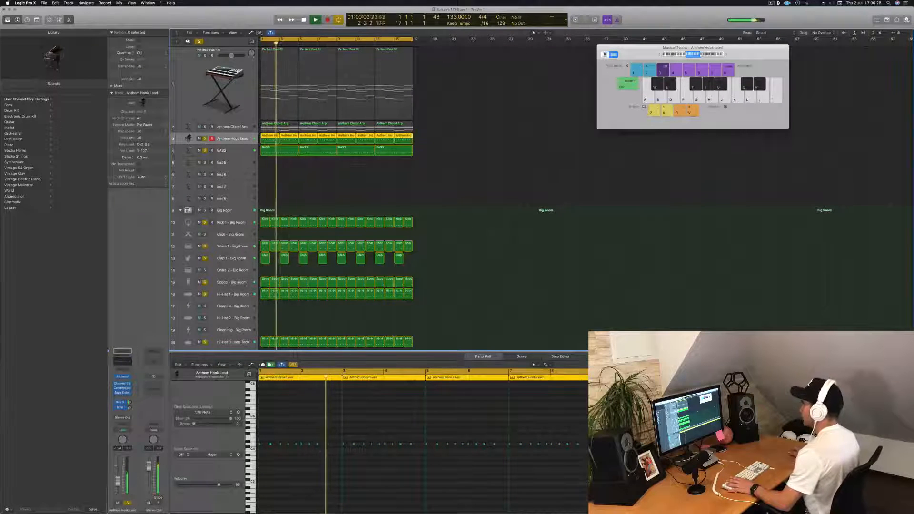
key("s")
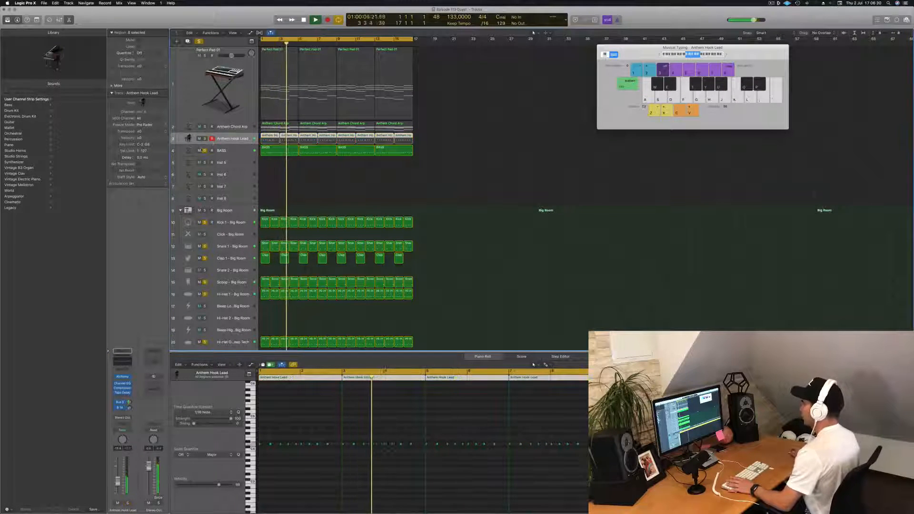
left_click(231, 127)
key("s")
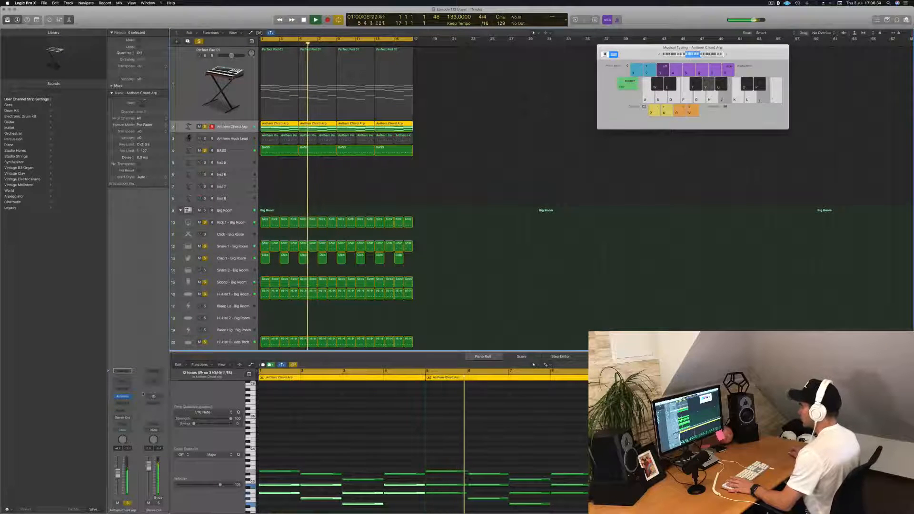
Add a Channel EQ to Anthem Chord Arp with a low cut at about 172 Hz and a 48 dB/Oct high cut at about 1420 Hz.
left_click(123, 381)
left_click(43, 46)
left_click_drag(23, 128, 153, 129)
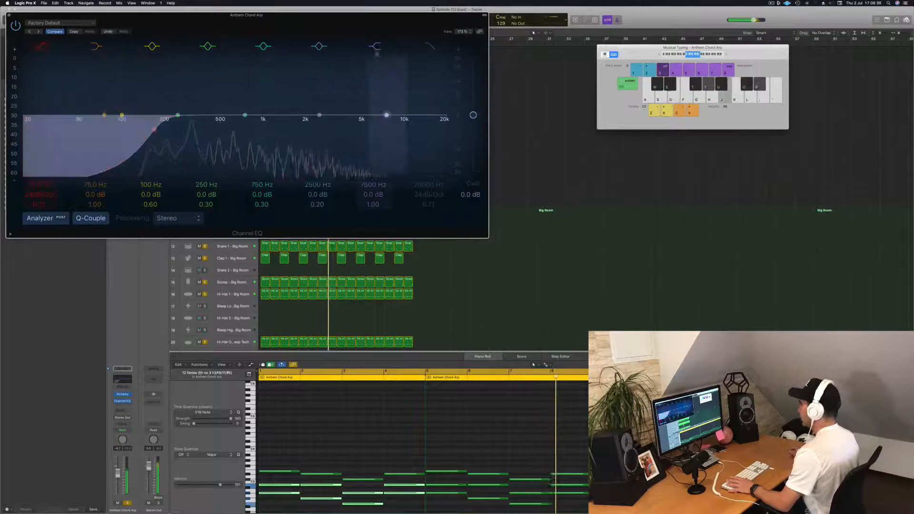
left_click(425, 172)
left_click_drag(425, 182, 424, 210)
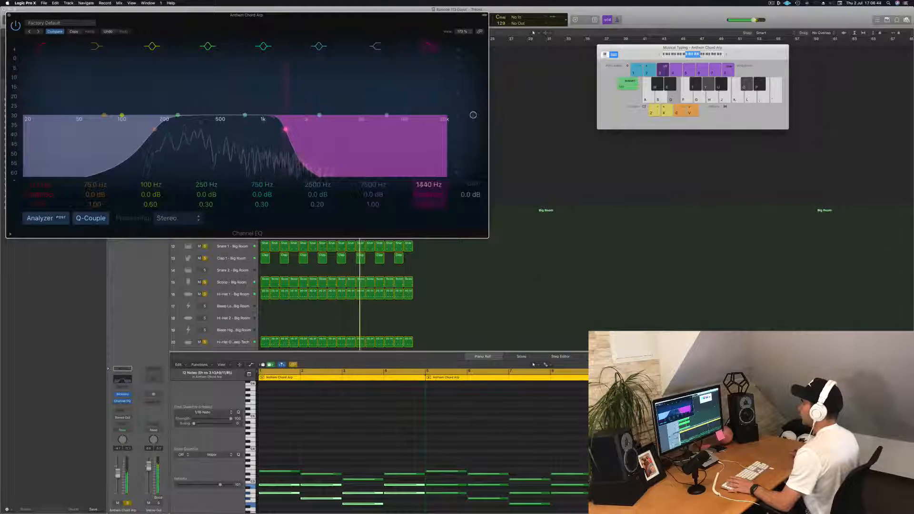
left_click_drag(341, 15, 654, 27)
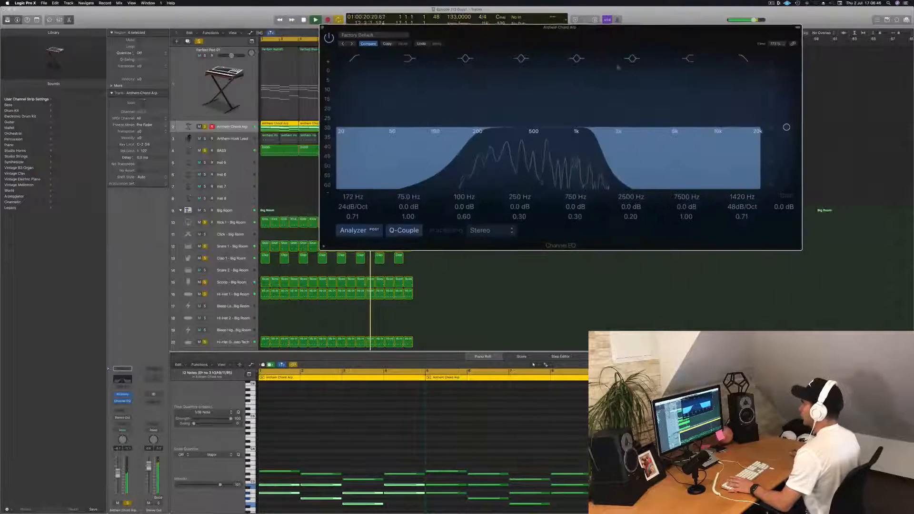
Raise the Anthem Chord Arp volume slightly and bring the Anthem Hook Lead into the soloed mix.
left_click_drag(118, 477, 118, 475)
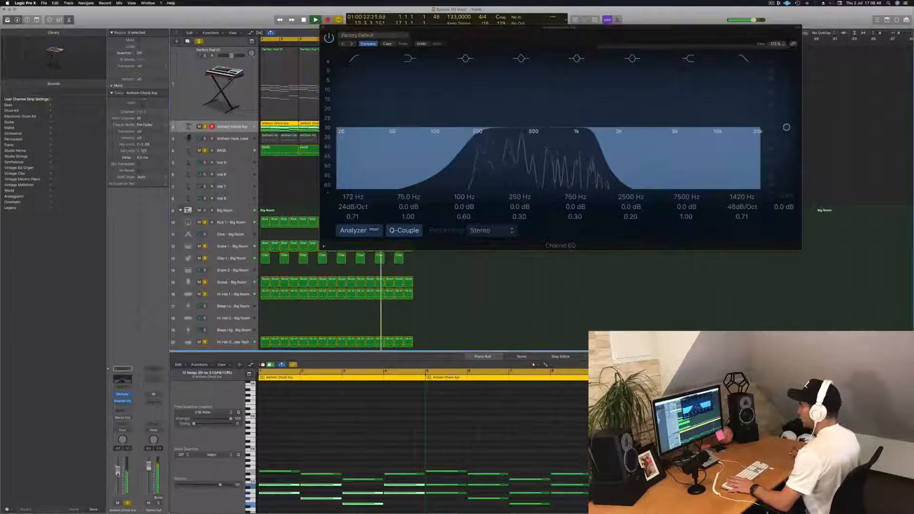
left_click_drag(554, 28, 719, 46)
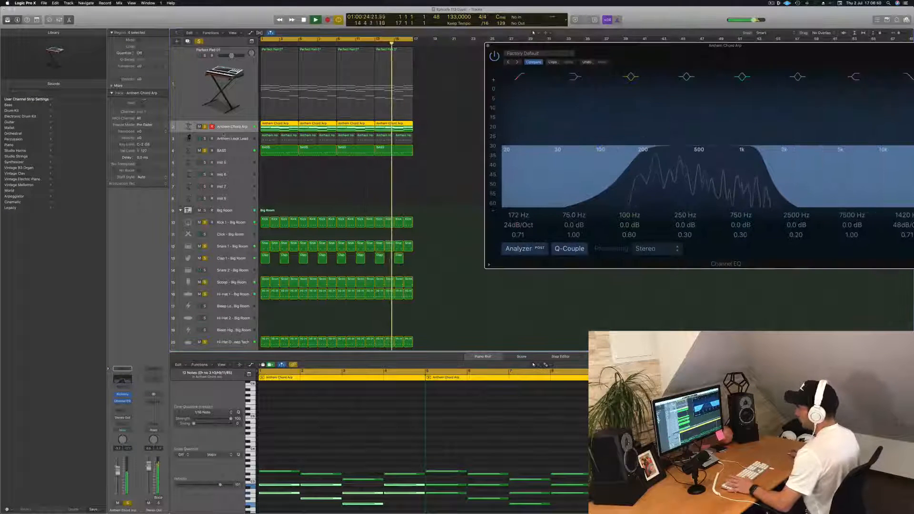
left_click(216, 139)
key("m")
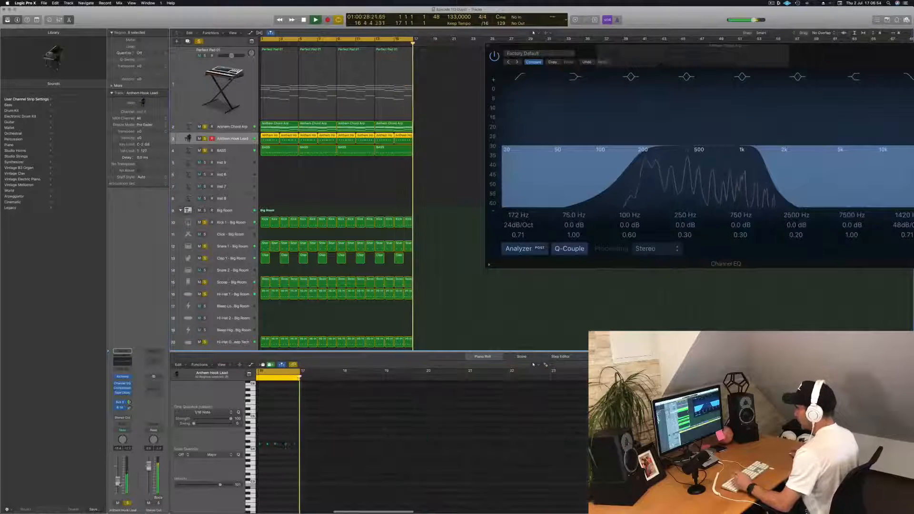
Select all notes in the Anthem Hook Lead regions and try them an octave higher and lower.
left_click(293, 471)
key("super+a")
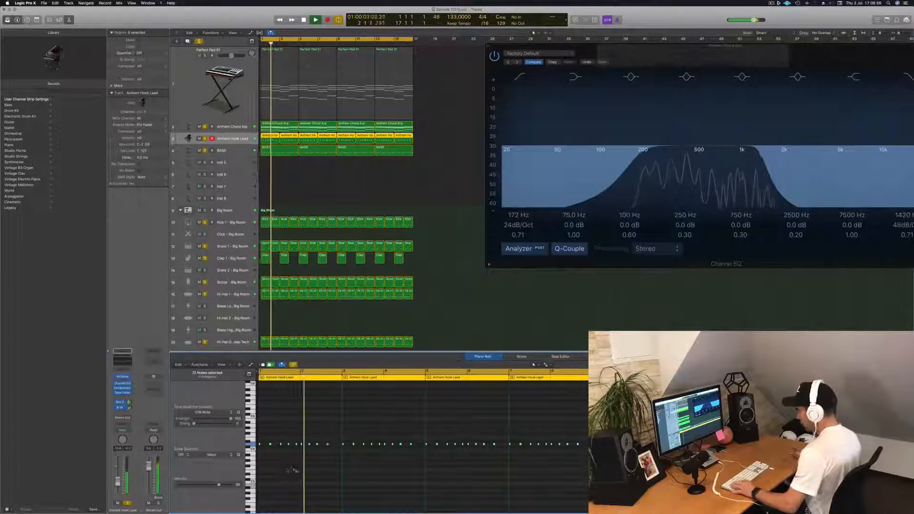
key("alt+shift+Up")
key("alt+shift+Up")
key("alt+shift+Down")
key("alt+shift+Down")
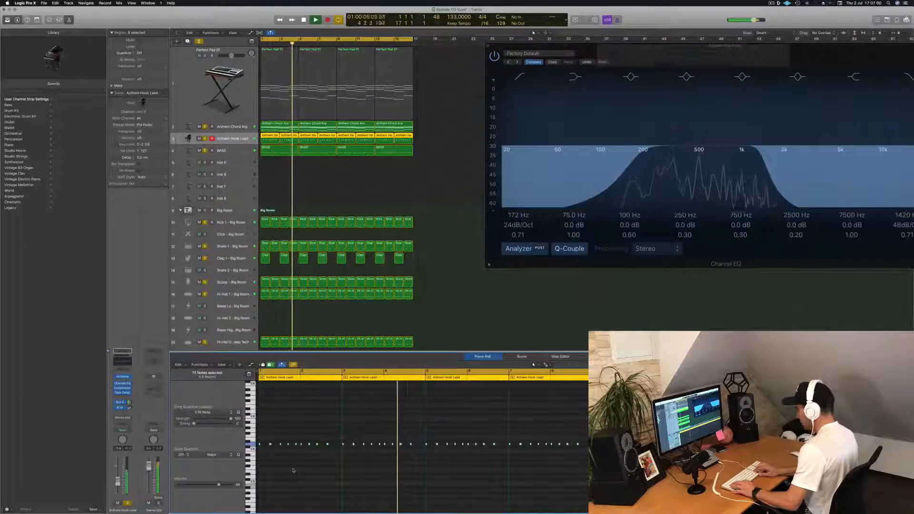
Transpose the selected Anthem Hook Lead notes upward in semitone steps while listening to the mix.
key("alt+Up")
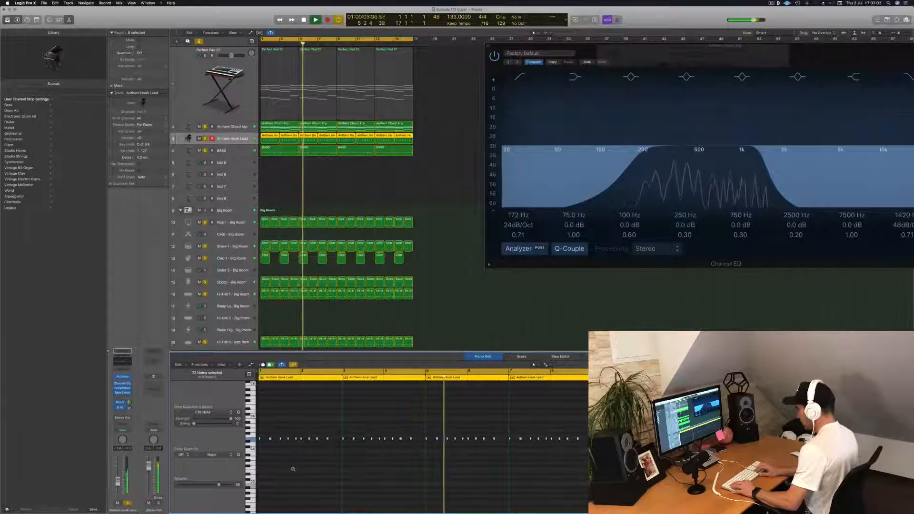
key("alt+Up")
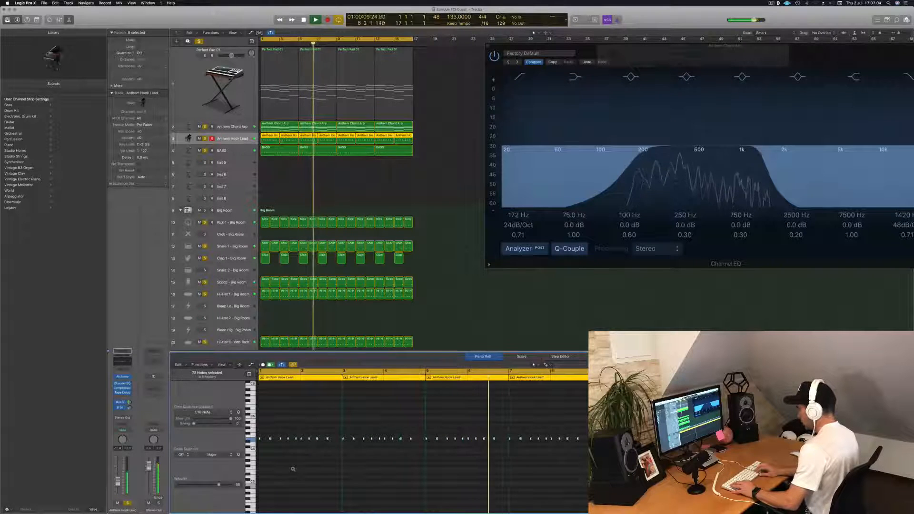
key("alt+Up")
key("alt+Up")
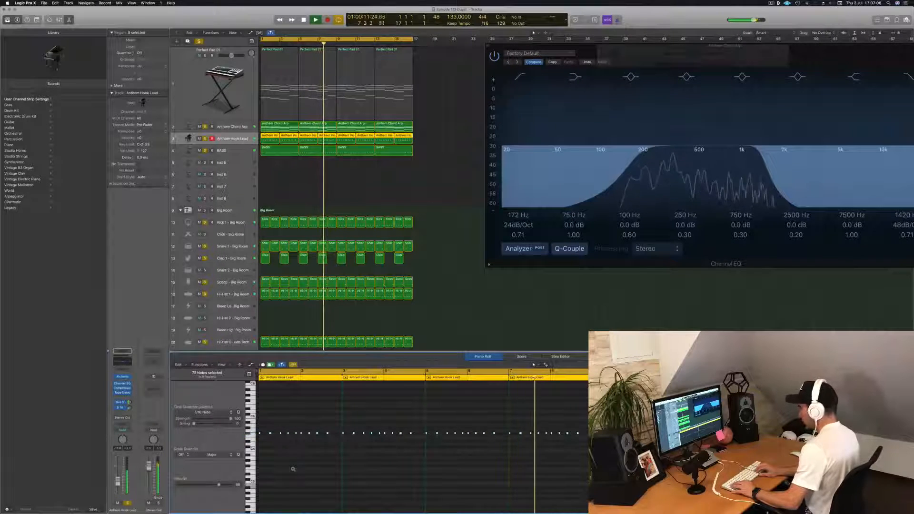
key("alt+Up")
key("alt+Up")
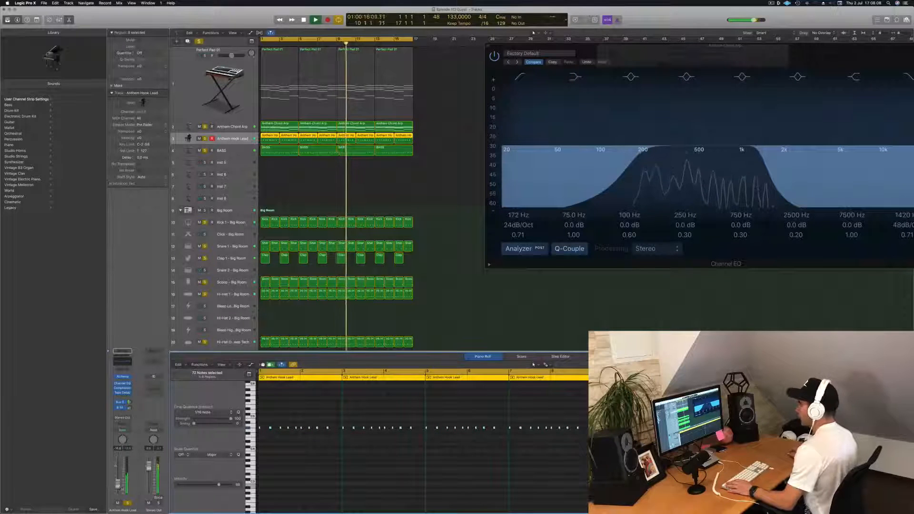
Restart playback, bring Perfect Pad 01 into the soloed mix, and clear all solos to hear every track.
key("Return")
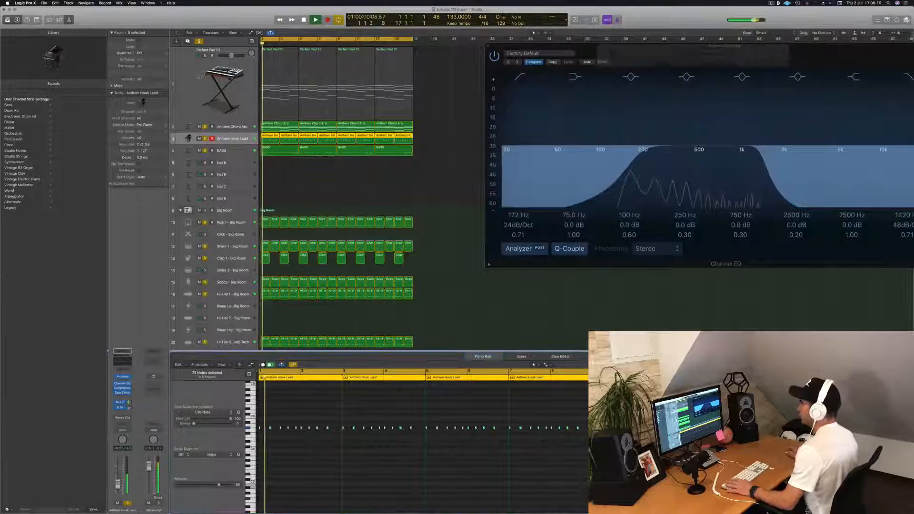
left_click(205, 64)
left_click(205, 55)
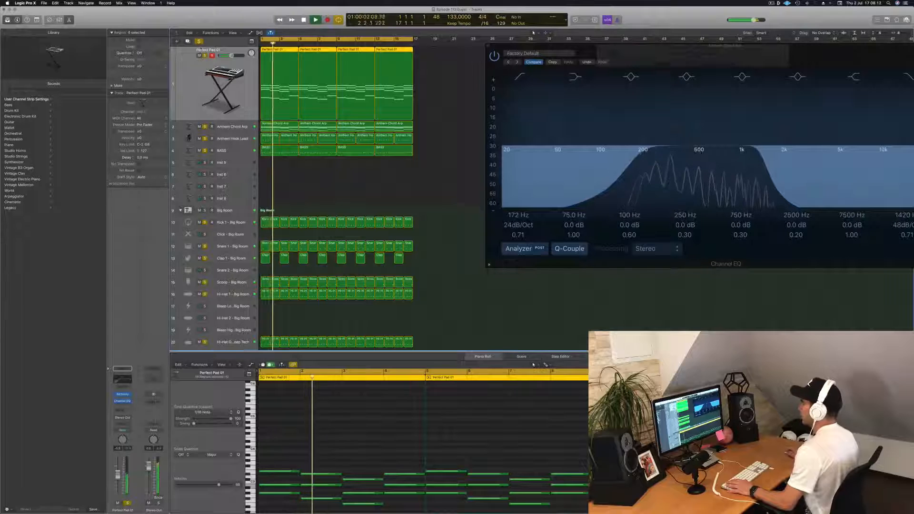
left_click(205, 55, "alt")
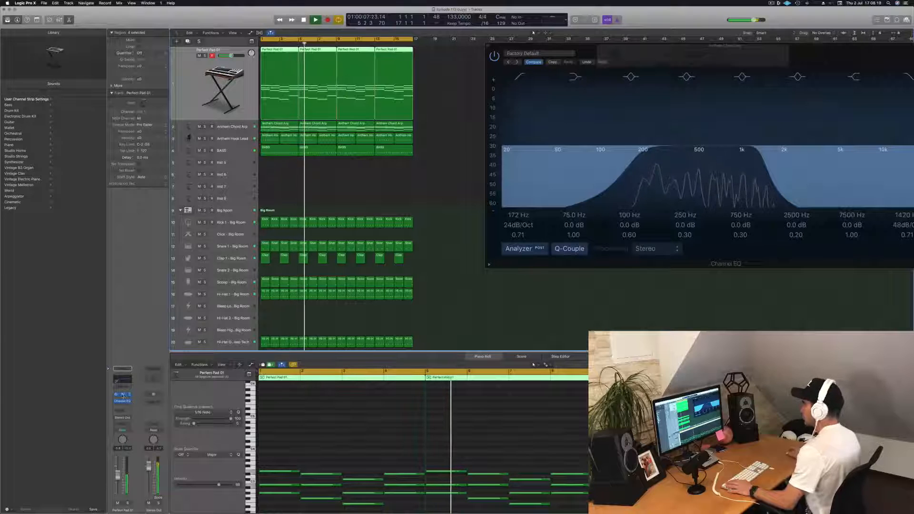
Check the Alchemy synth on Perfect Pad 01, close it, and play the song from the beginning.
left_click(122, 394)
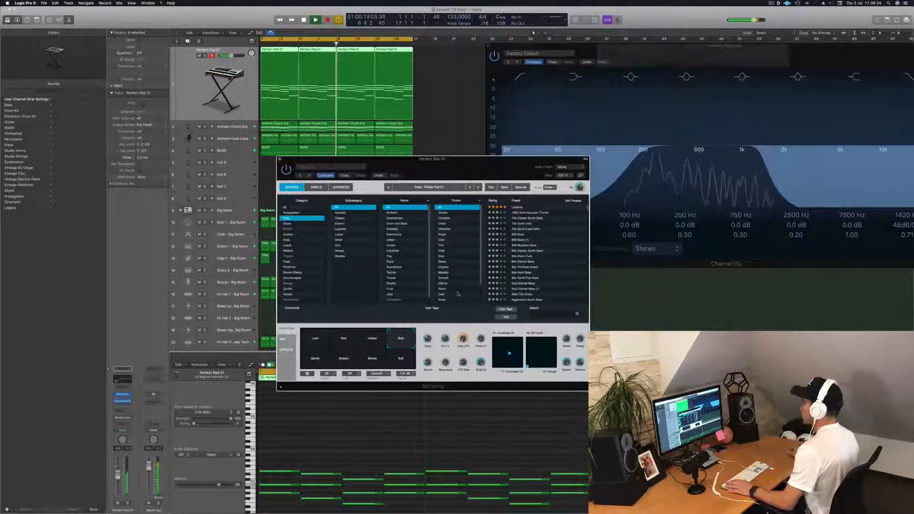
left_click_drag(466, 175, 510, 162)
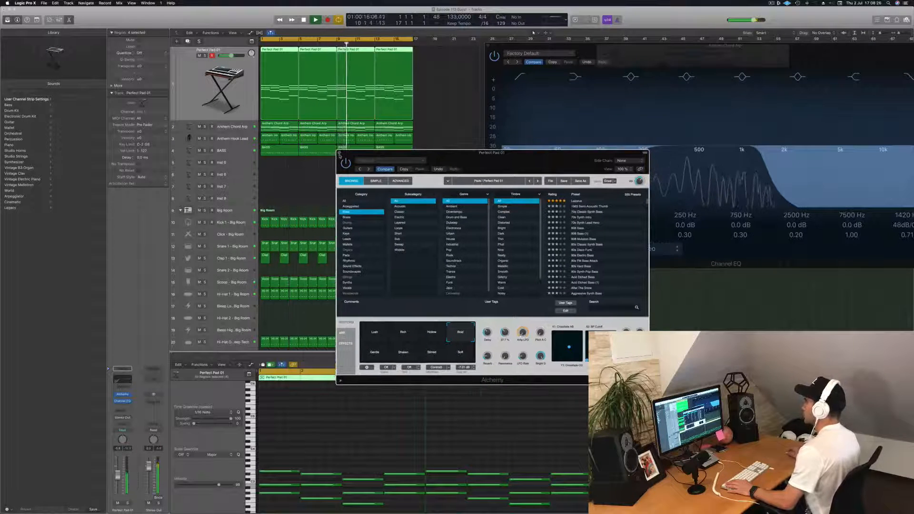
left_click(339, 153)
key("Return")
key("space")
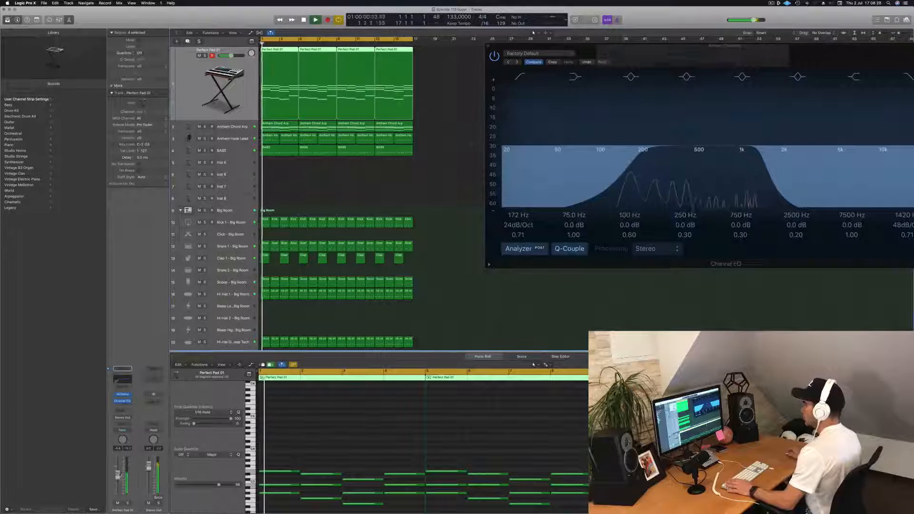
Select all regions in the arrangement and repeat them three times.
left_click(450, 256)
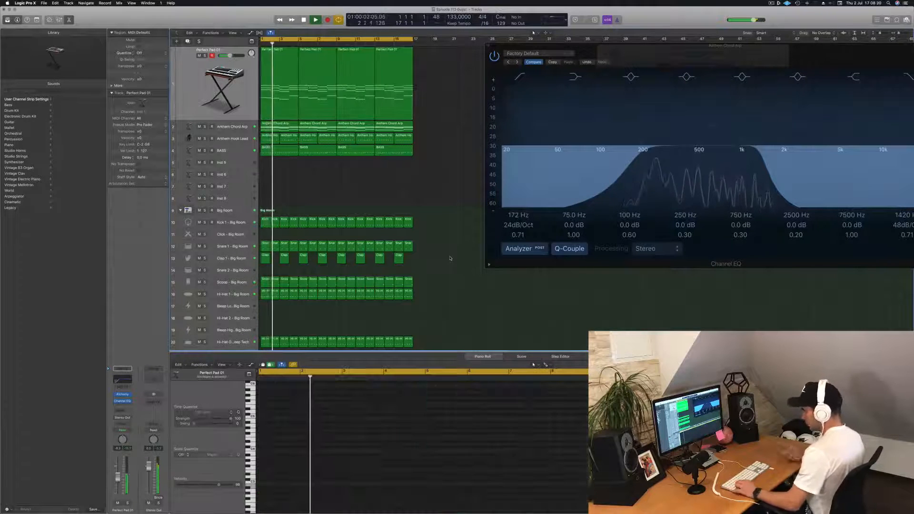
key("super+a")
key("super+r")
key("super+r")
key("super+r")
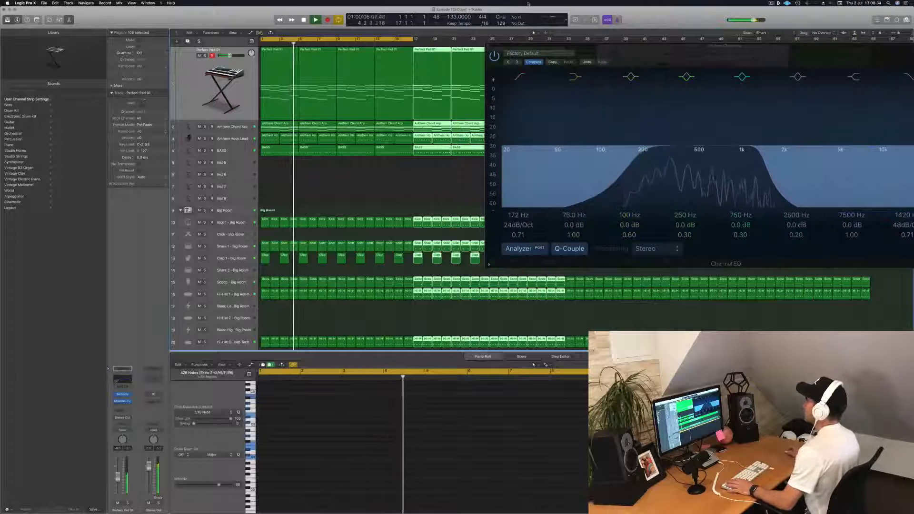
Close the Channel EQ window and restart playback from the beginning of the arrangement.
key("super+w")
key("super+k")
key("Return")
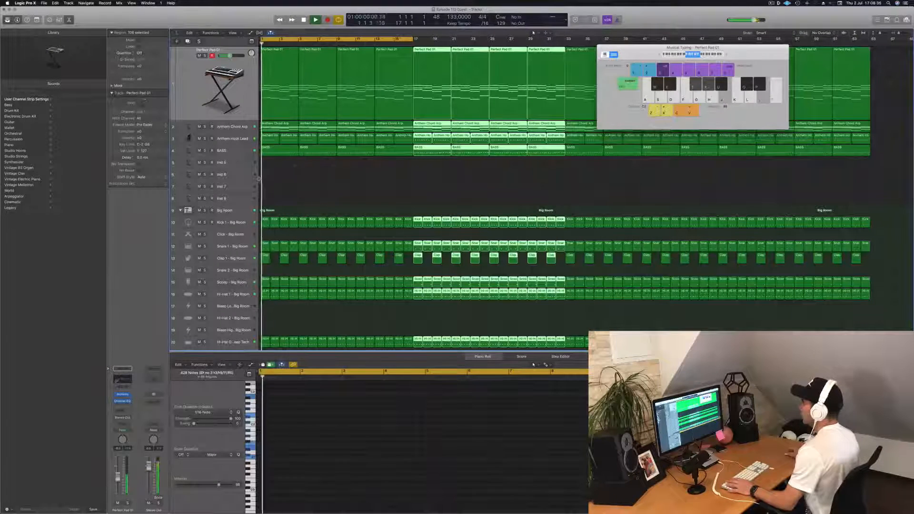
Delete the Anthem Hook Lead regions from the first 16 bars.
left_click(270, 136)
key("Delete")
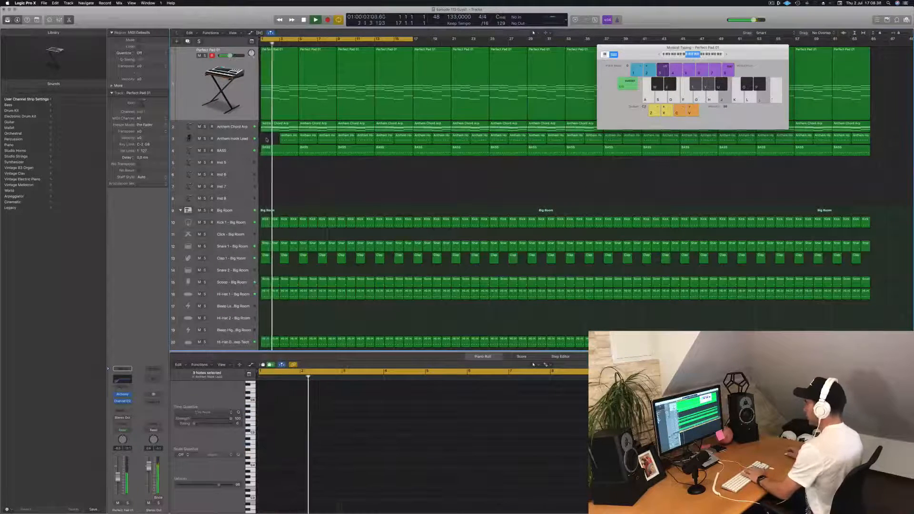
left_click_drag(269, 139, 356, 142)
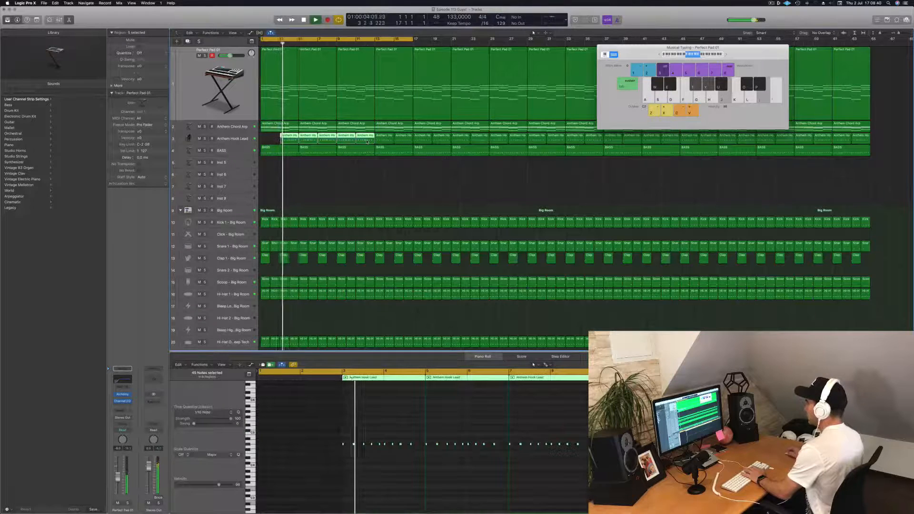
key("Delete")
key("Delete")
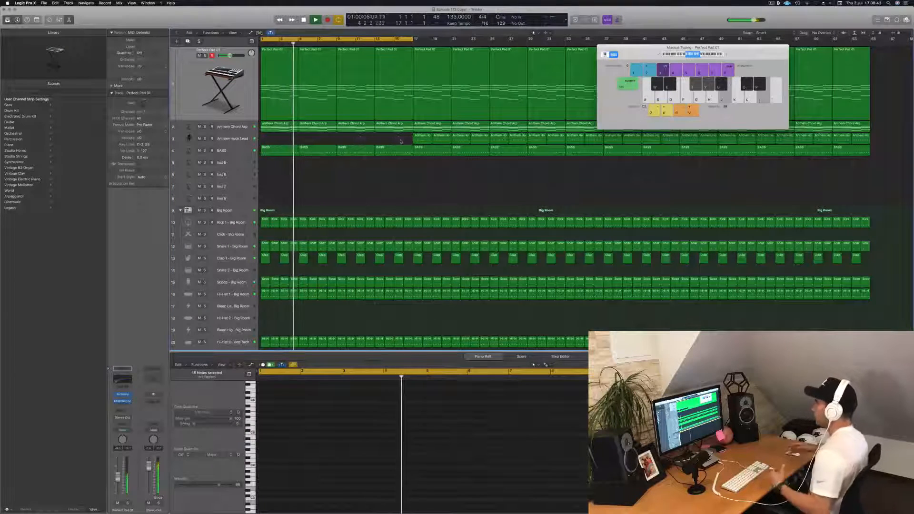